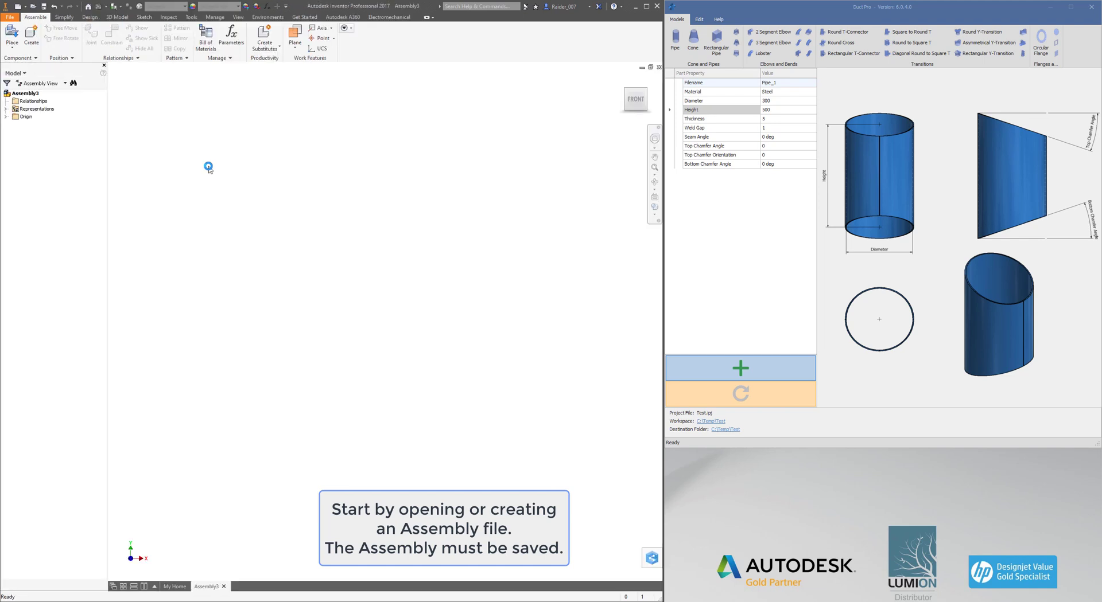
# - Save the new assembly in the Test folder under the file name Test Assy
pyautogui.click(44, 6)
pyautogui.write('T')
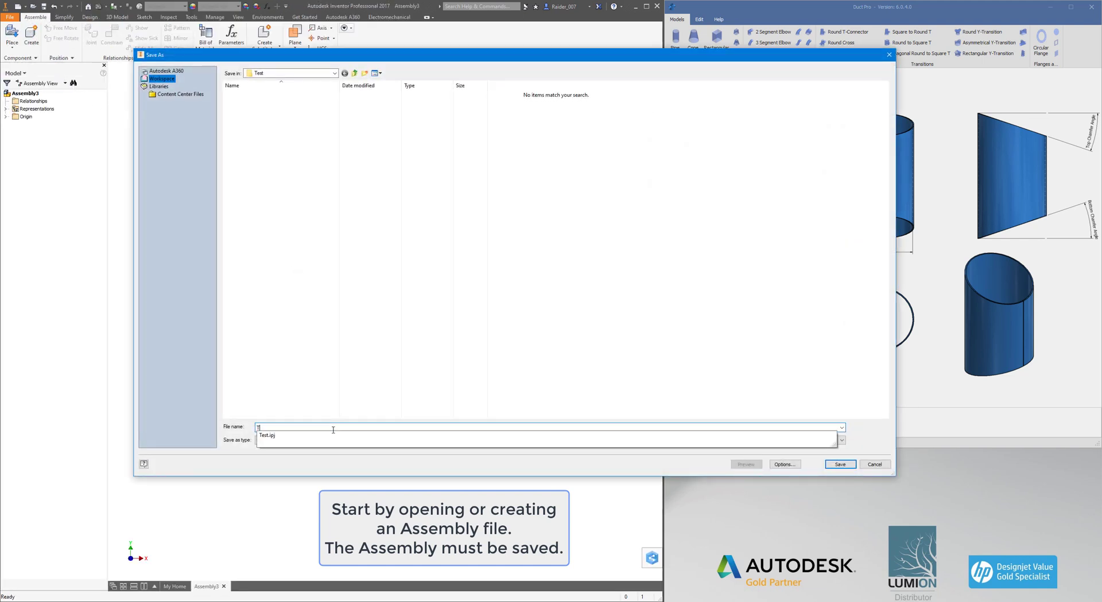
pyautogui.write('est Assy')
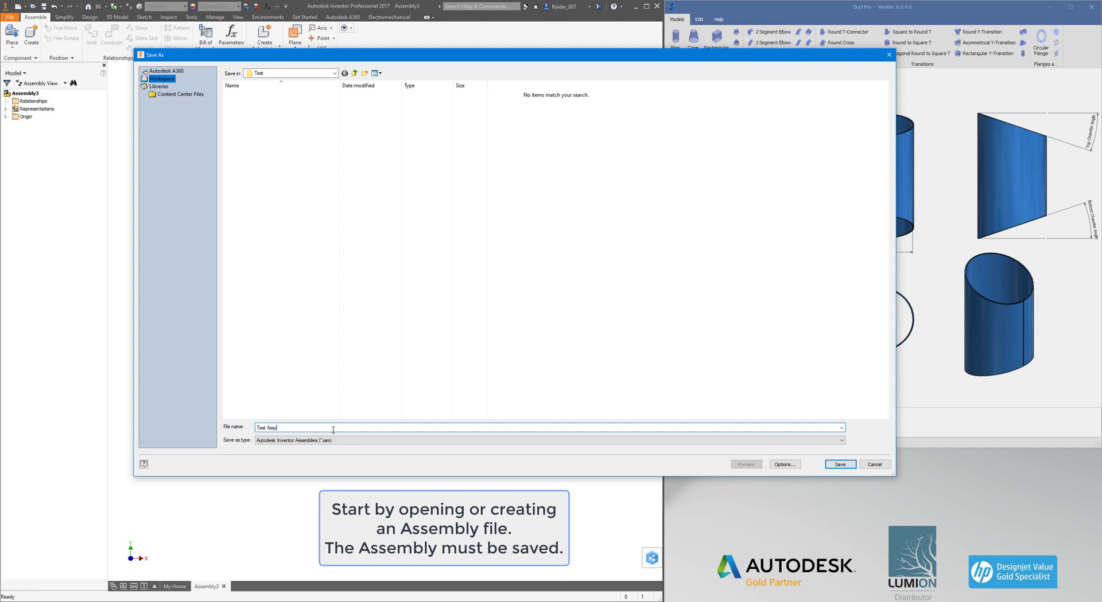
pyautogui.press('Return')
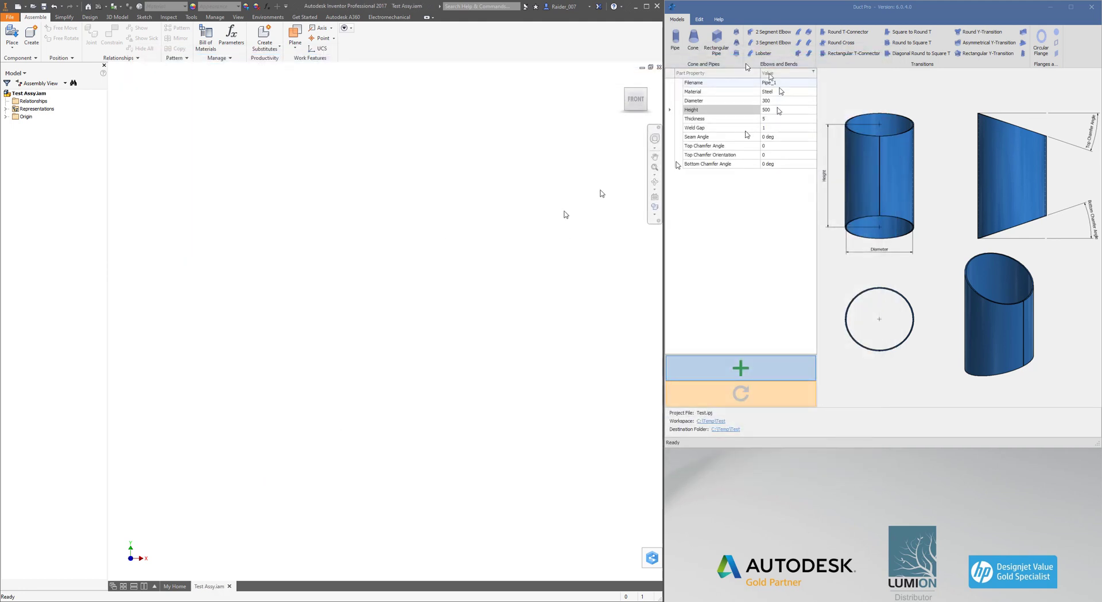
# - In Duct Pro, configure a round Pipe with material Steel, Mild, diameter 200 and height 600
pyautogui.click(715, 41)
pyautogui.click(676, 39)
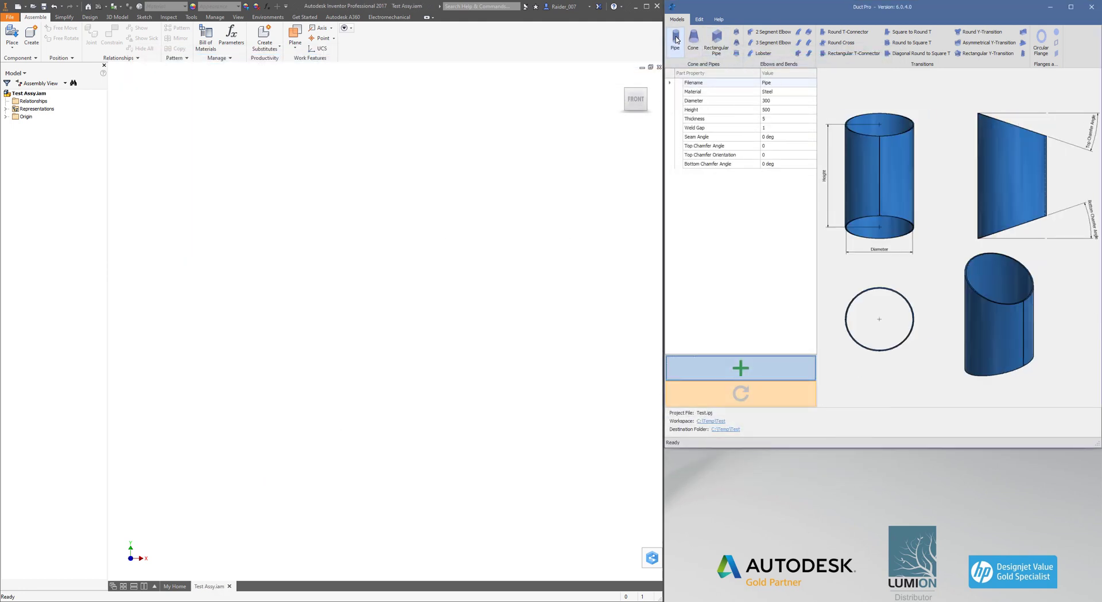
pyautogui.click(810, 83)
pyautogui.click(803, 93)
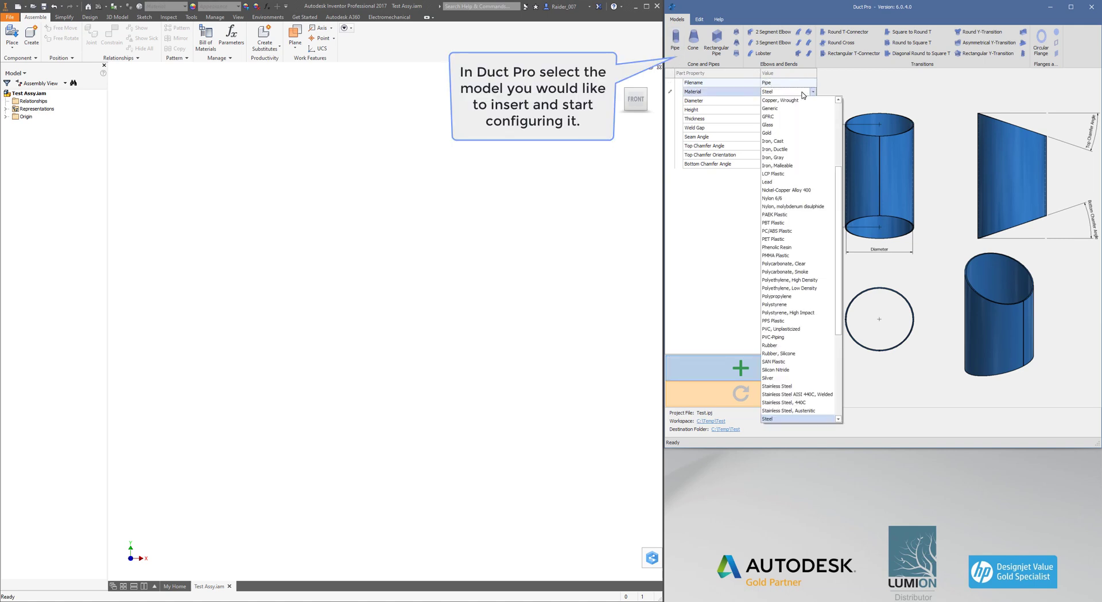
pyautogui.scroll(-2, 800, 327)
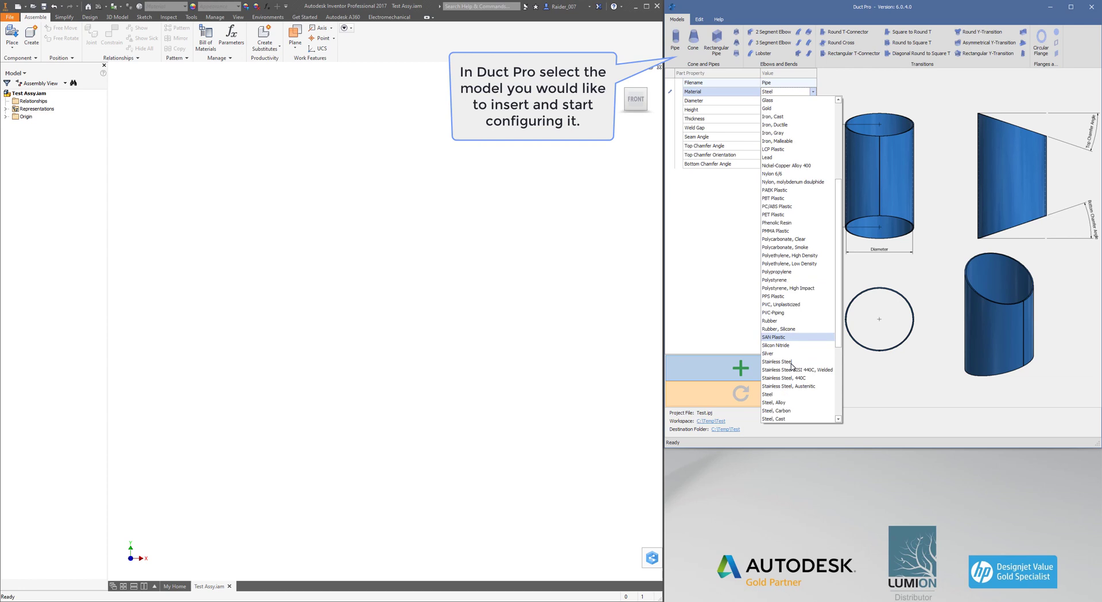
pyautogui.scroll(-2, 793, 357)
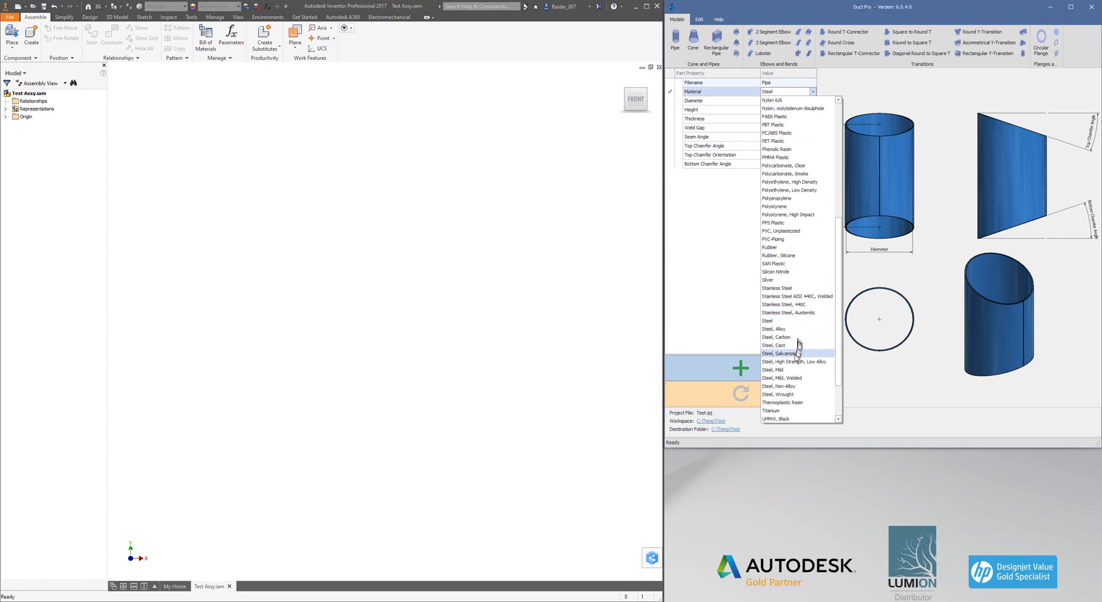
pyautogui.click(790, 371)
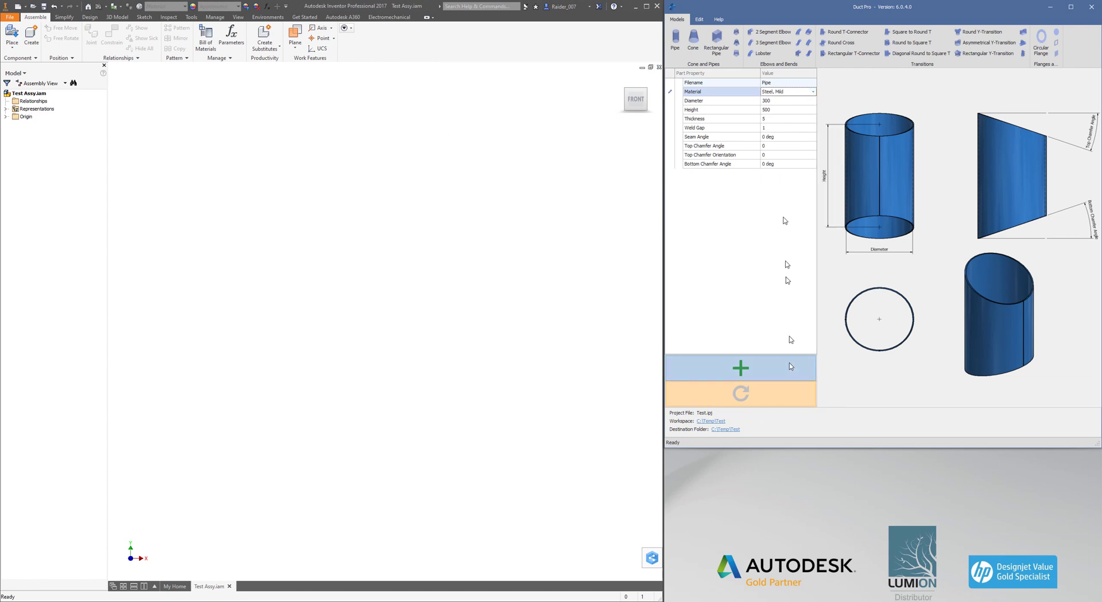
pyautogui.click(780, 101)
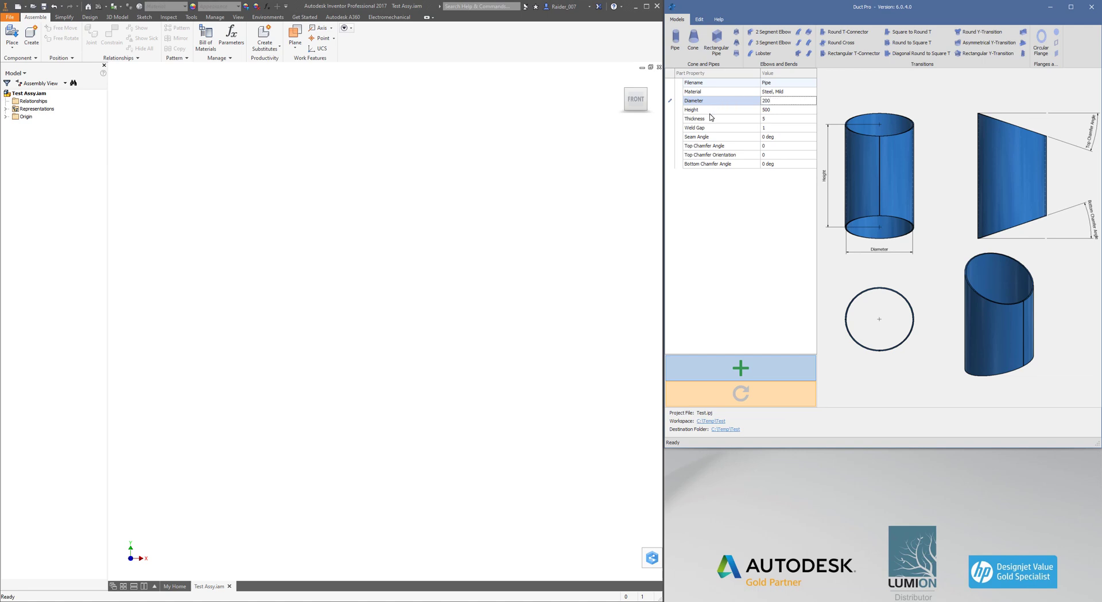
pyautogui.click(780, 109)
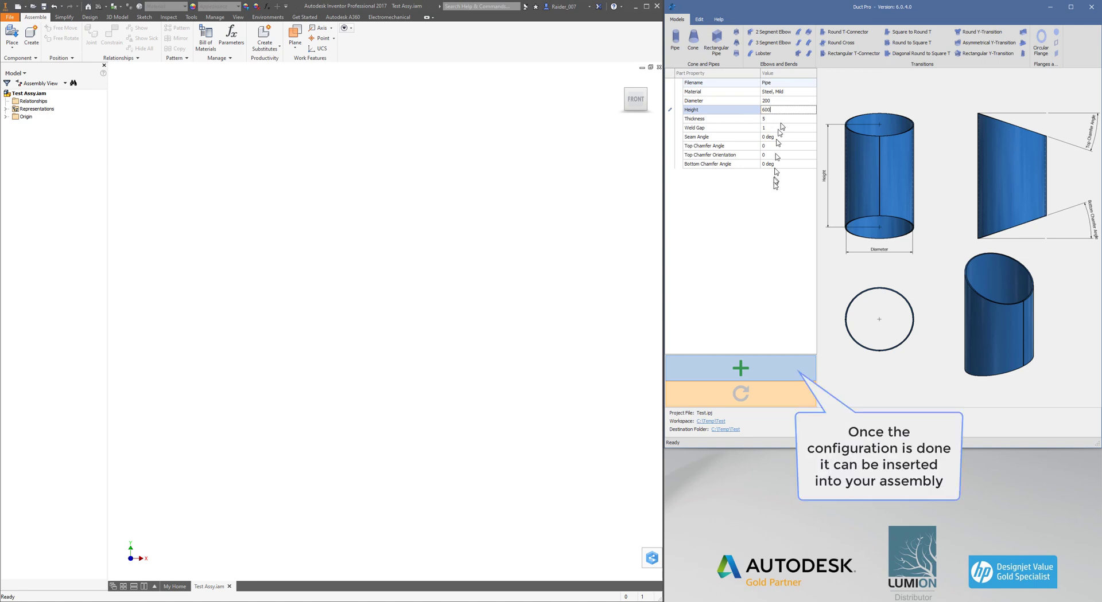
# - Insert the configured pipe into the Inventor assembly, grounded at the origin, and finish placing after one instance
pyautogui.click(742, 369)
pyautogui.click(743, 370)
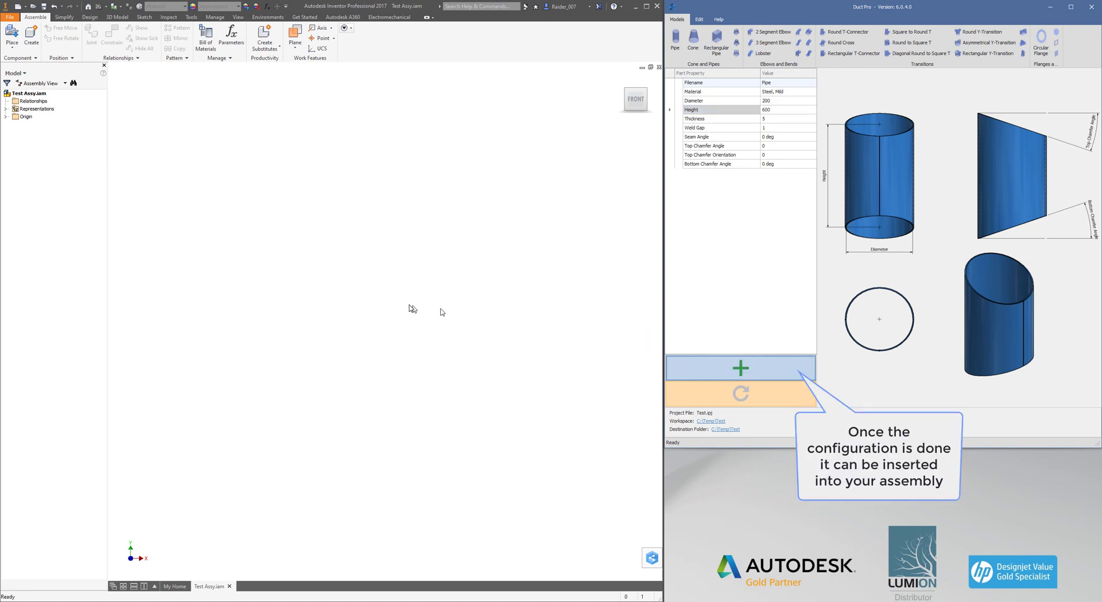
pyautogui.rightClick(344, 303)
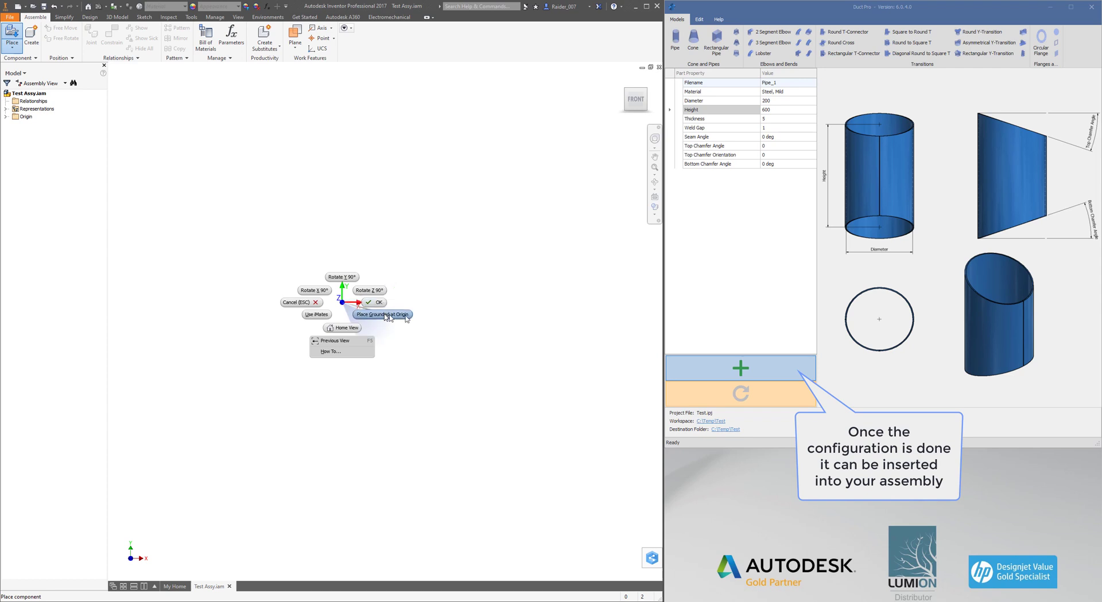
pyautogui.click(405, 316)
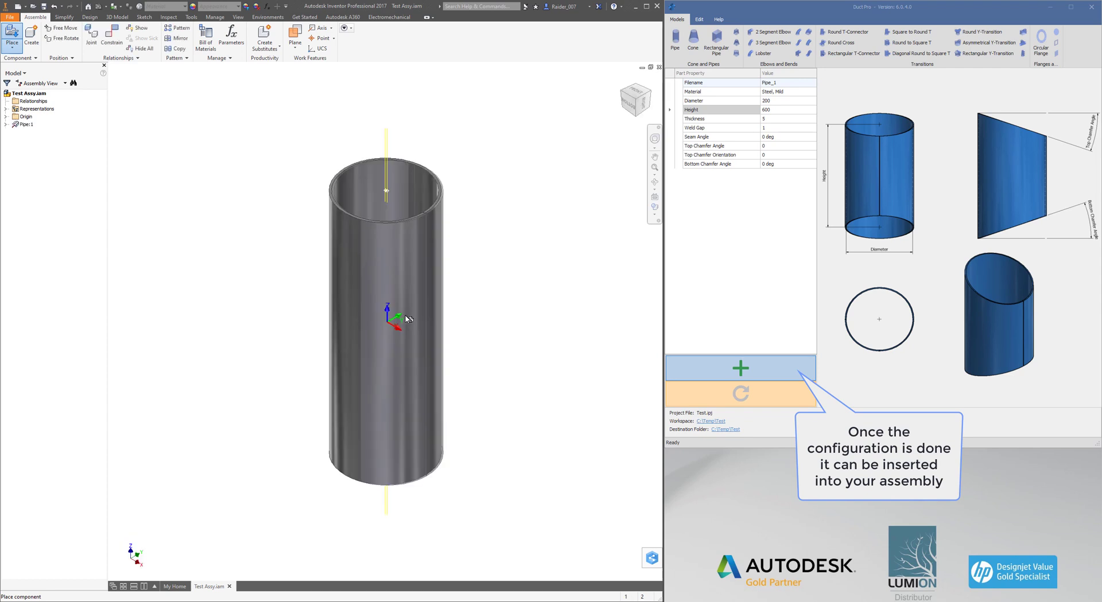
pyautogui.rightClick(431, 250)
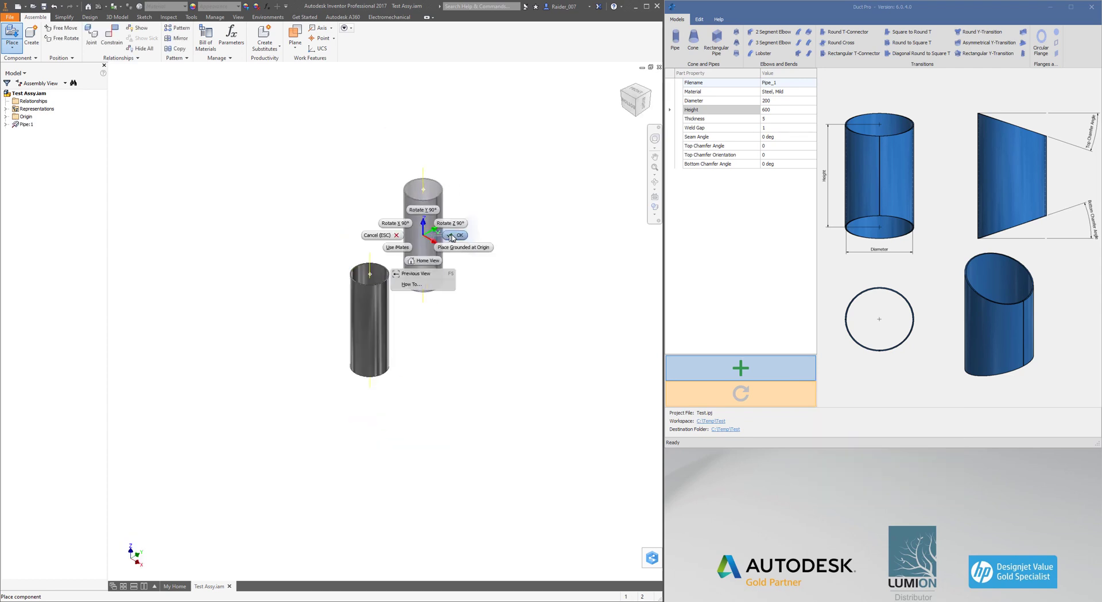
pyautogui.click(453, 238)
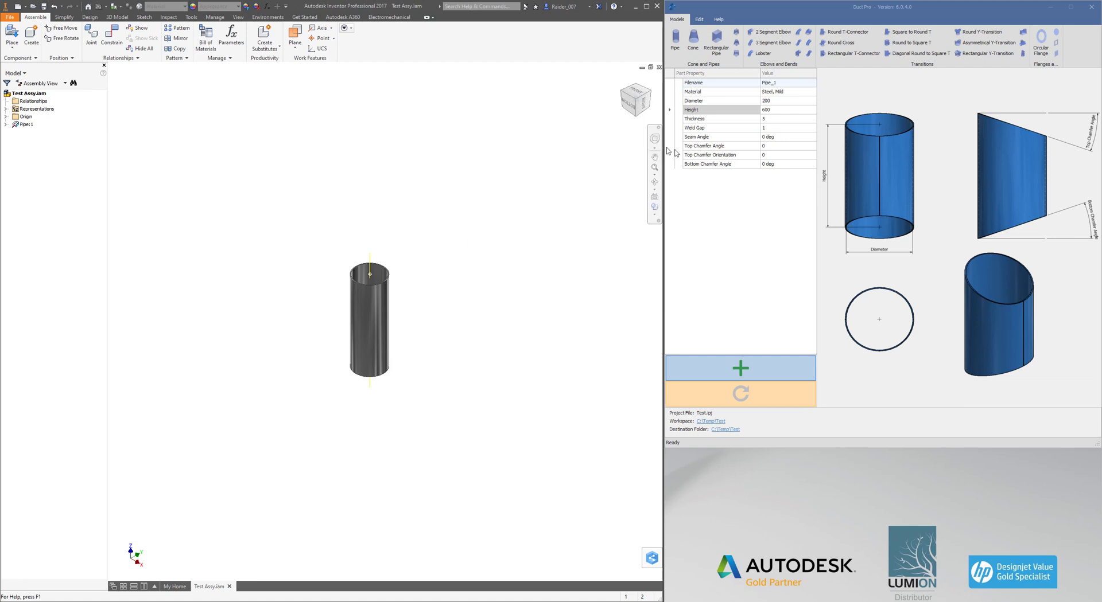
# - In Duct Pro, configure a Circular Flange with the filename Flange and a hole diameter of 14
pyautogui.click(1039, 46)
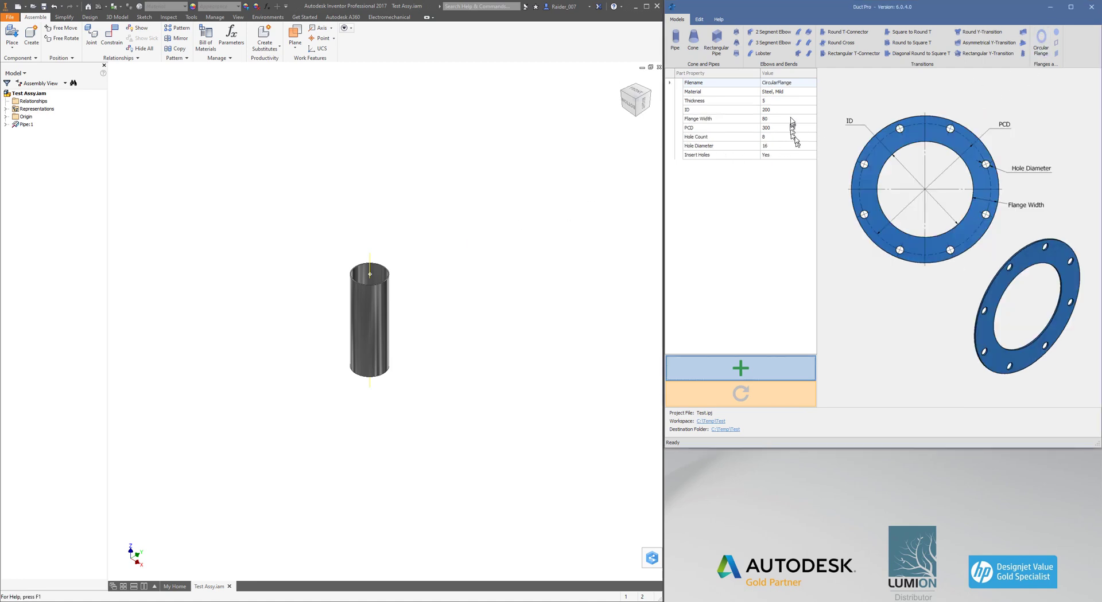
pyautogui.click(797, 82)
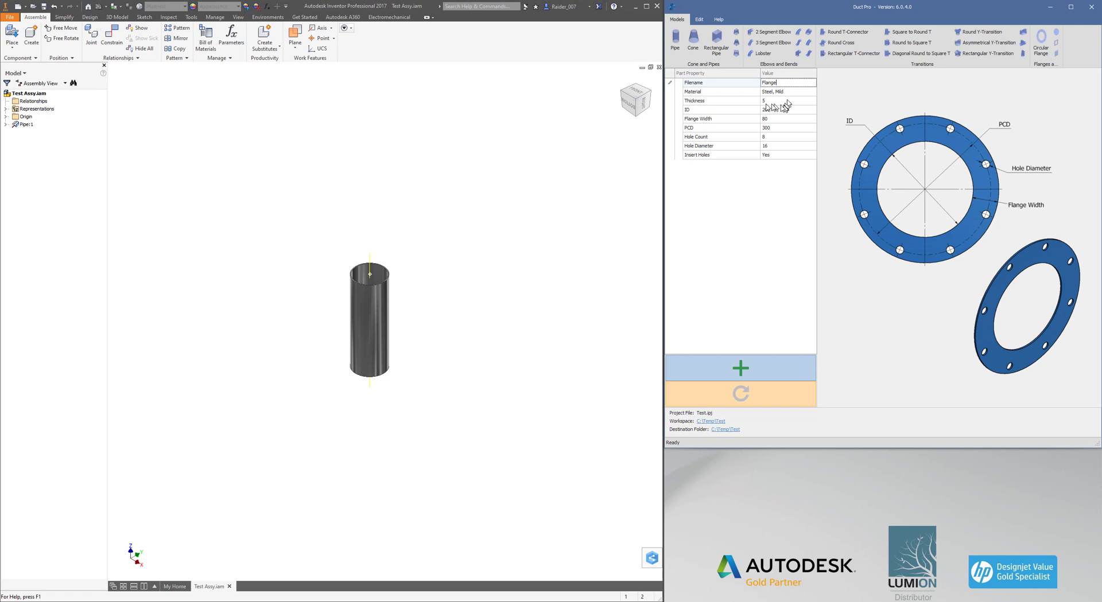
pyautogui.click(786, 146)
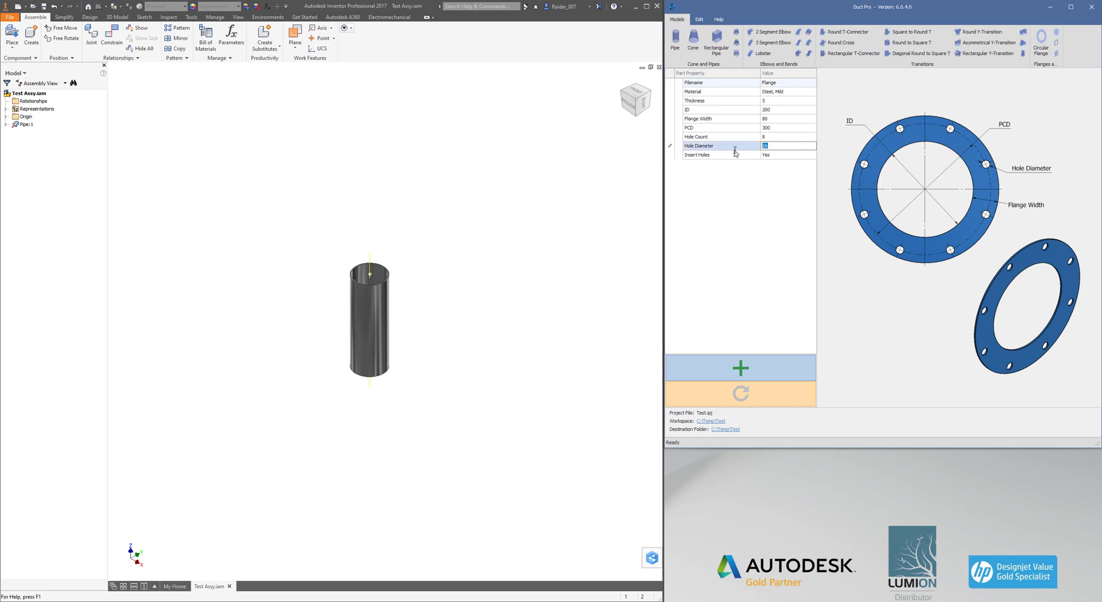
# - Insert the configured flange into the assembly and place two instances above and beside the pipe
pyautogui.click(743, 363)
pyautogui.click(420, 249)
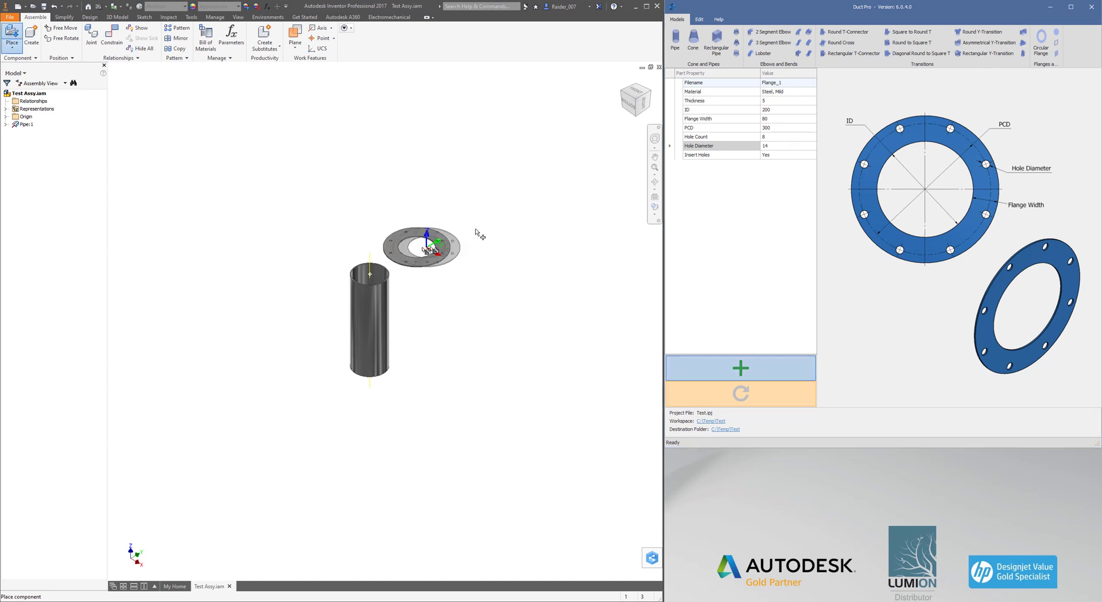
pyautogui.click(464, 207)
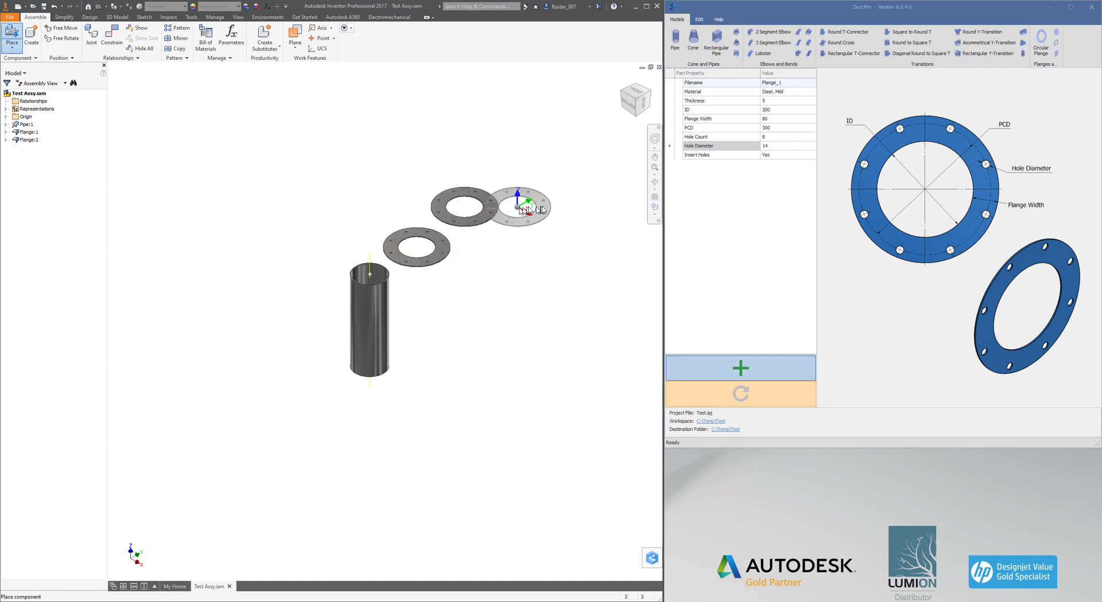
pyautogui.rightClick(521, 206)
pyautogui.click(549, 209)
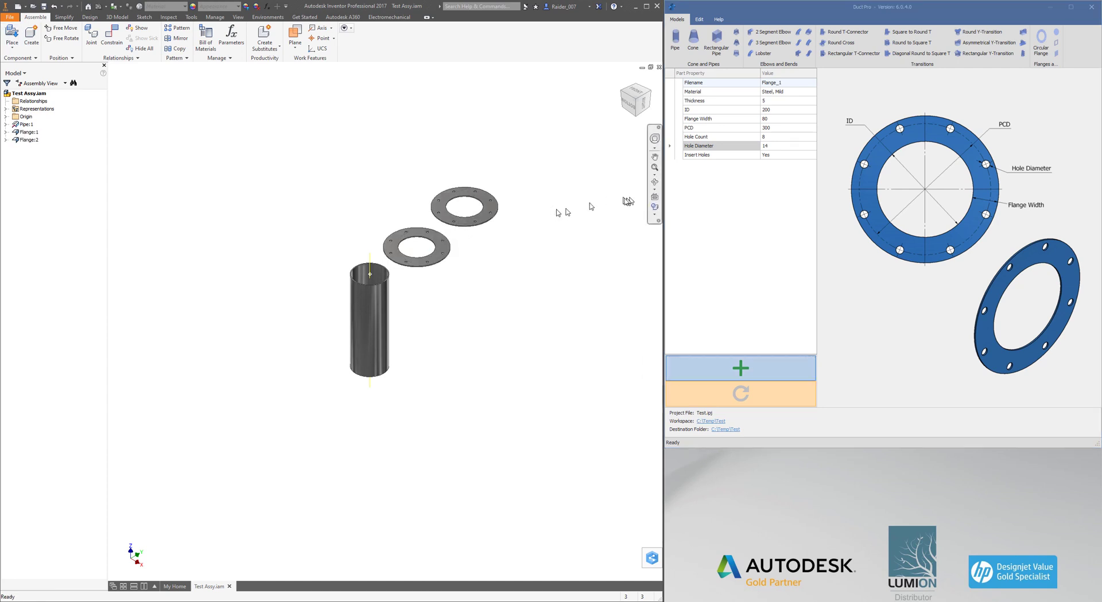
# - Configure a second Pipe in Duct Pro with height 800 and place one instance in the assembly beside the flanges
pyautogui.click(677, 39)
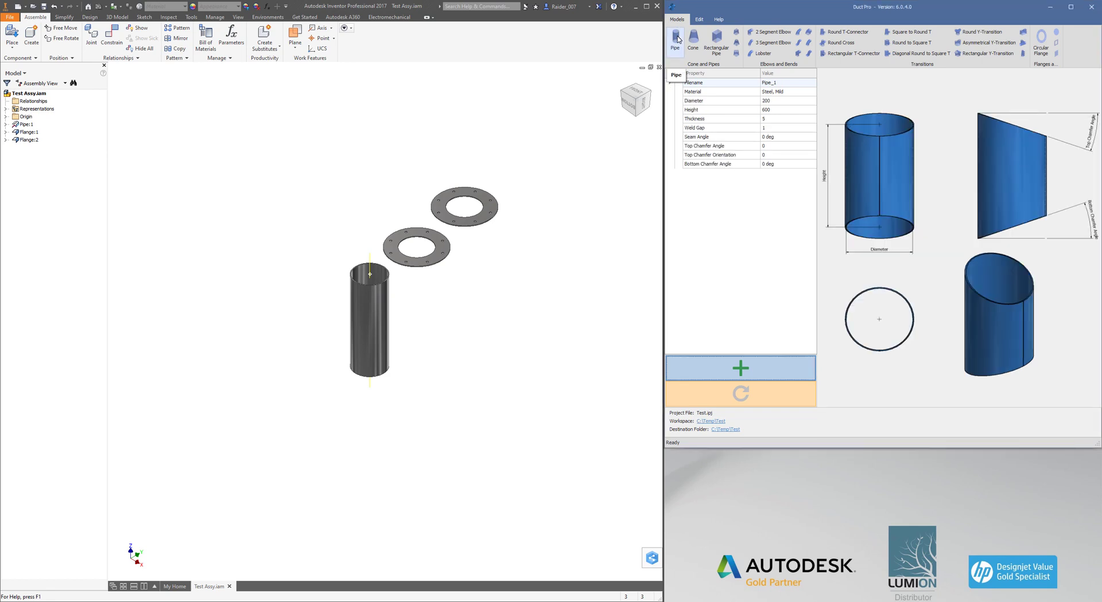
pyautogui.click(776, 109)
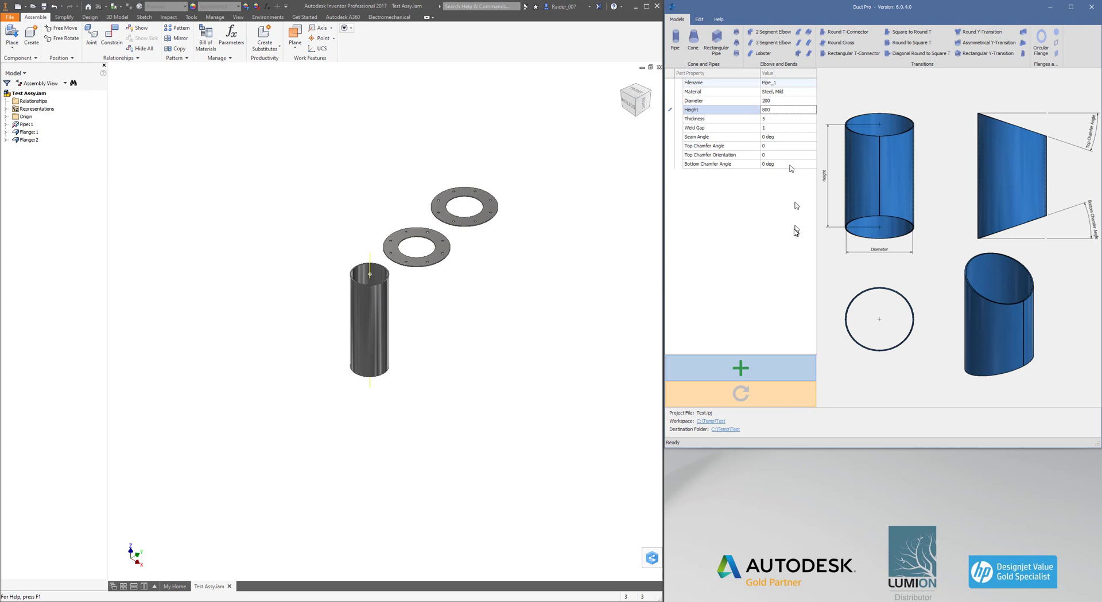
pyautogui.click(742, 367)
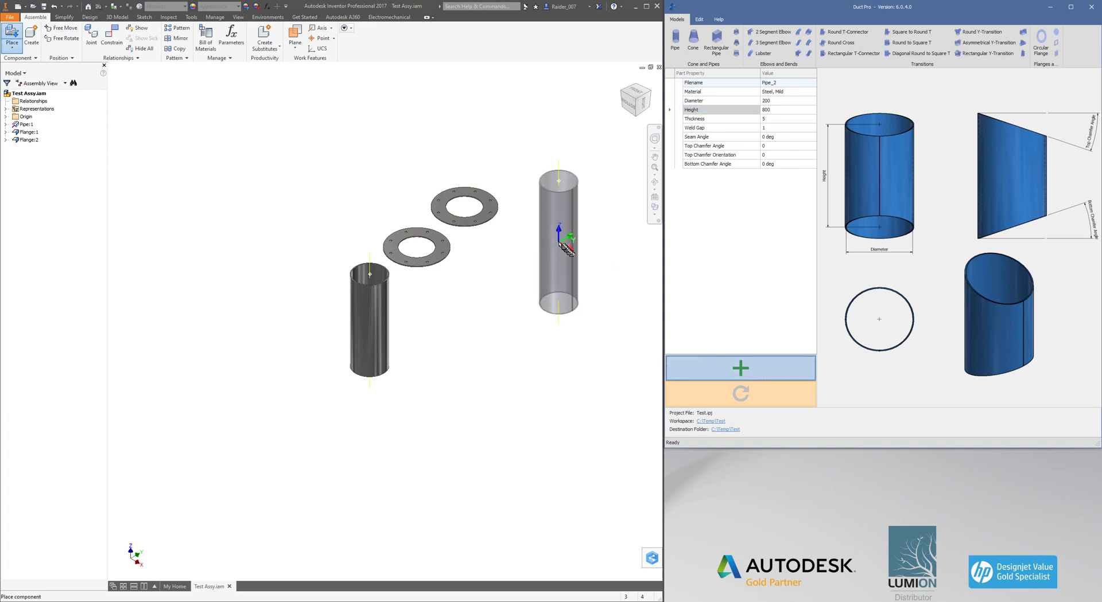
pyautogui.click(565, 248)
pyautogui.rightClick(321, 192)
pyautogui.click(350, 178)
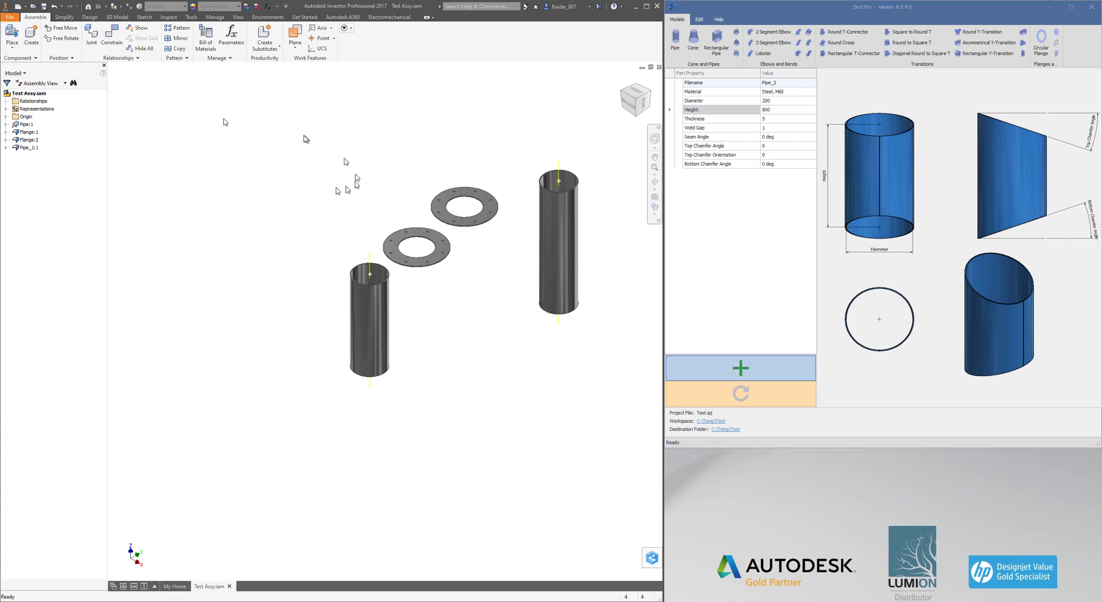
# - Apply an Insert constraint between the grounded pipe's top circular edge and the nearer flange's inner edge
pyautogui.click(111, 36)
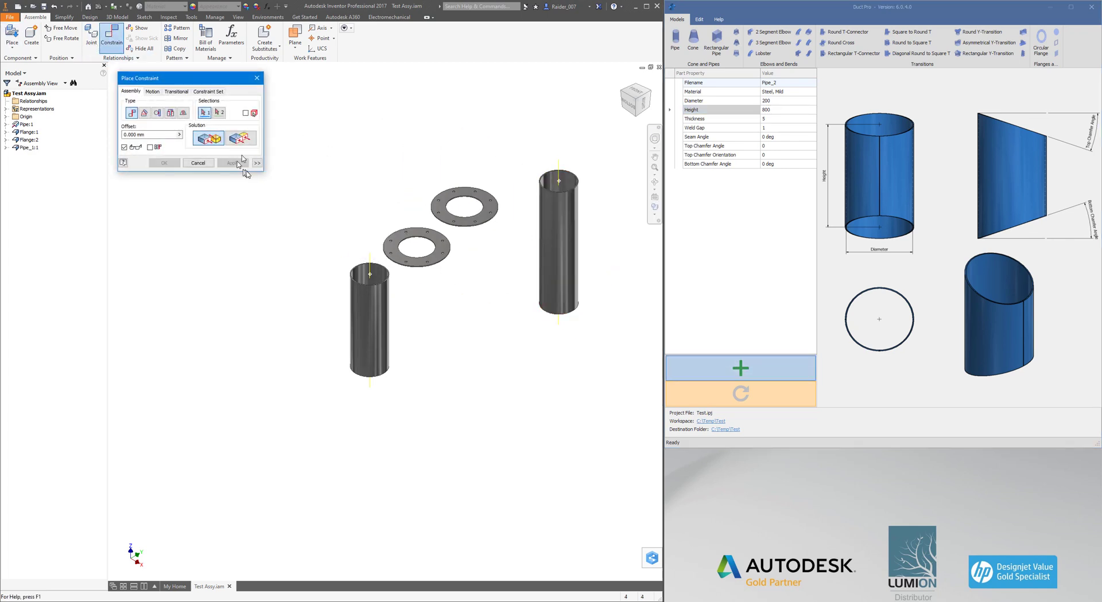
pyautogui.click(170, 112)
pyautogui.scroll(-5, 363, 273)
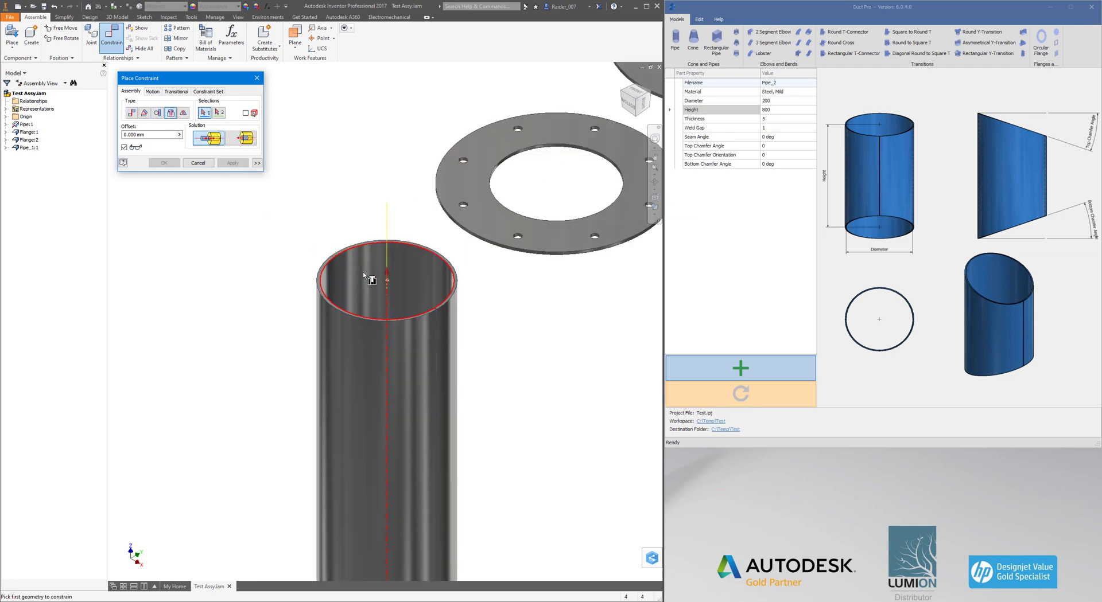
pyautogui.scroll(5, 362, 273)
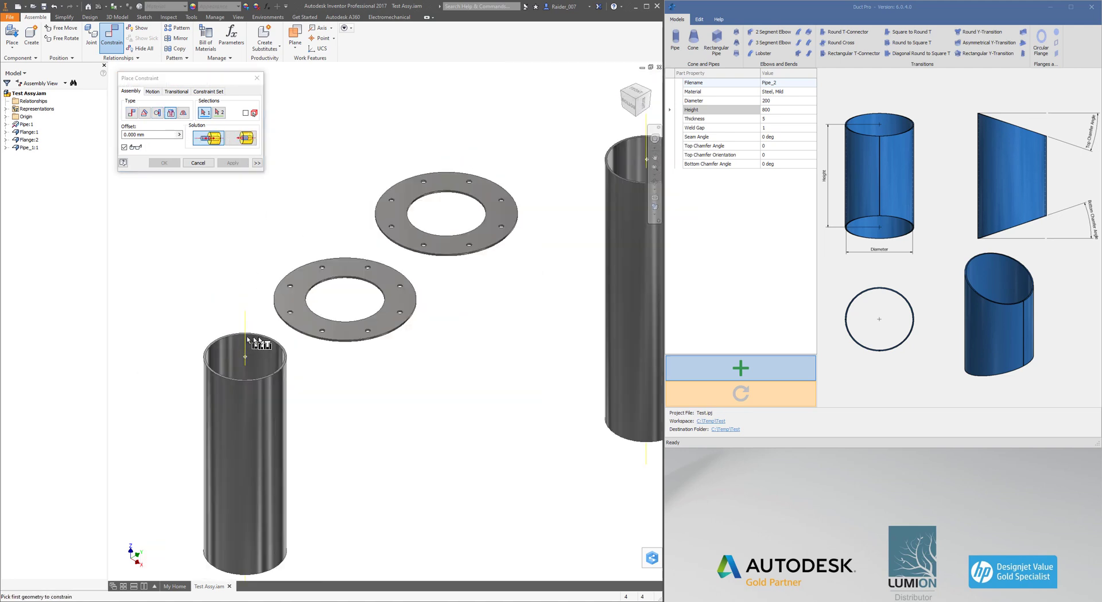
pyautogui.click(261, 339)
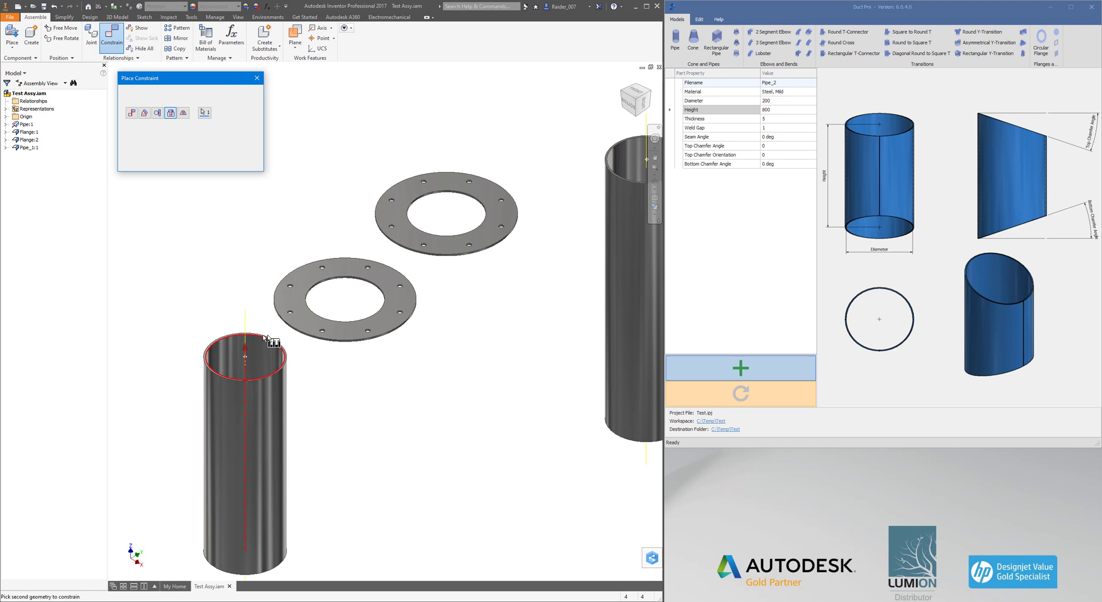
pyautogui.click(339, 281)
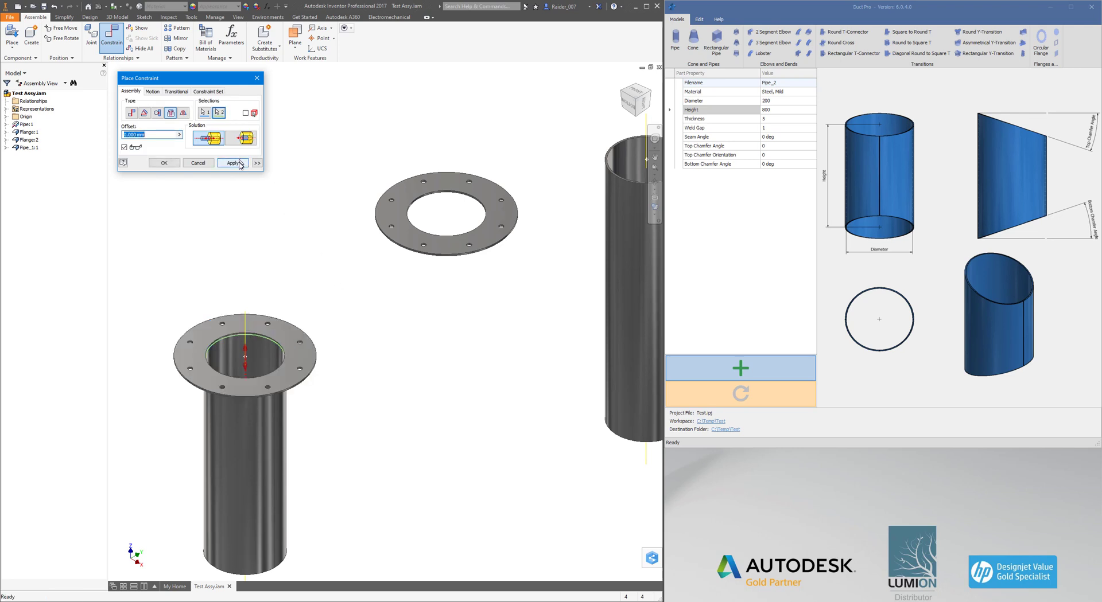
pyautogui.click(239, 163)
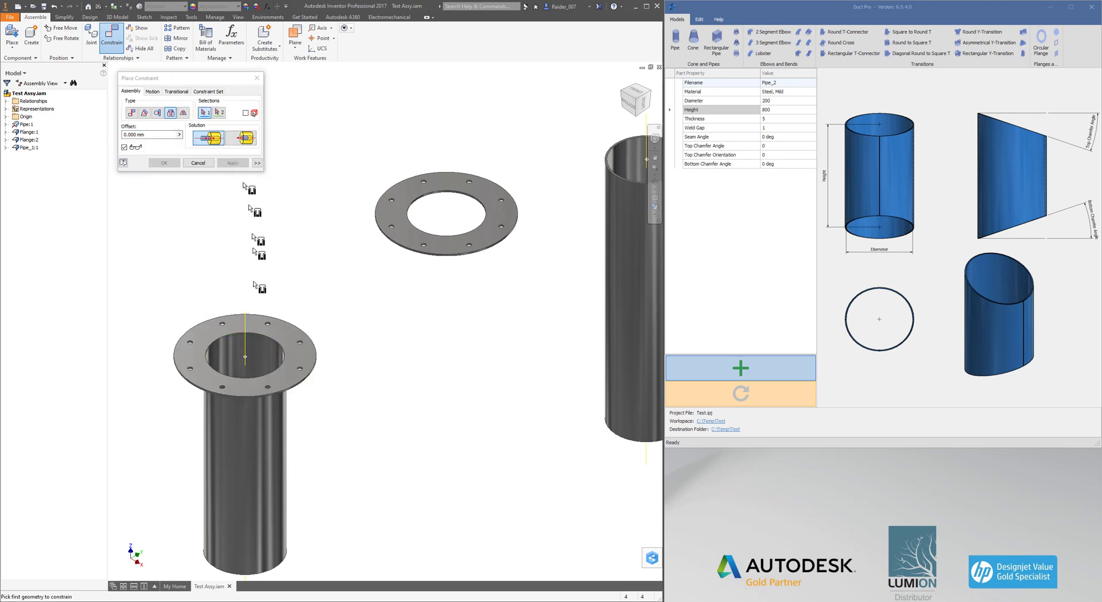
# - Stack the second flange on the mounted one with an Insert constraint between their outer circular edges
pyautogui.click(261, 318)
pyautogui.click(396, 249)
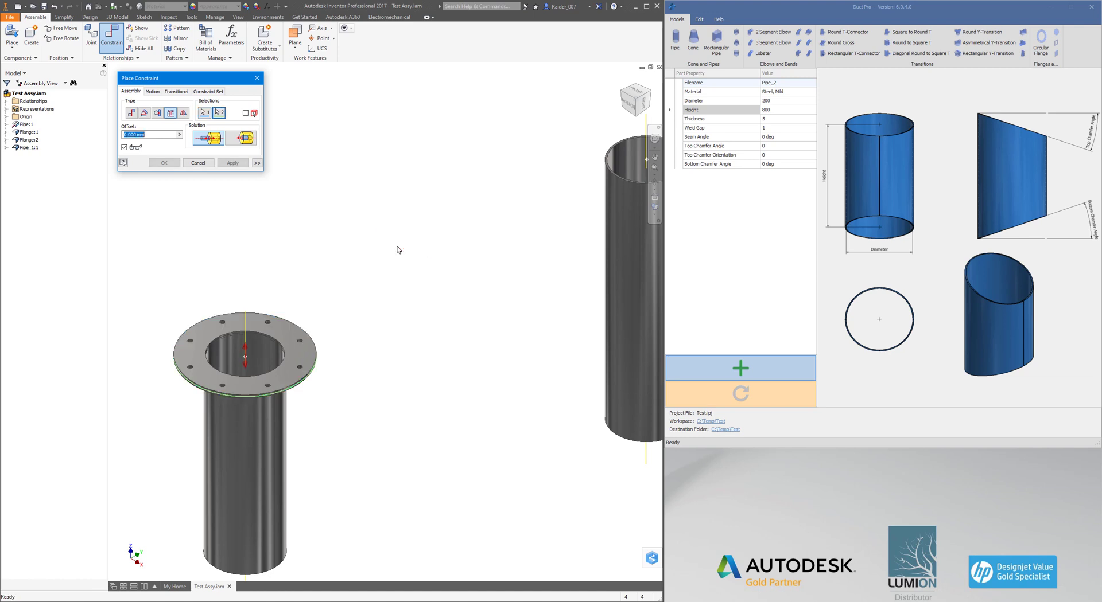
pyautogui.click(232, 163)
# - Join the longer pipe's bottom circular edge to the upper flange's top outer edge with an Insert constraint, then end constraining
pyautogui.scroll(-3, 274, 194)
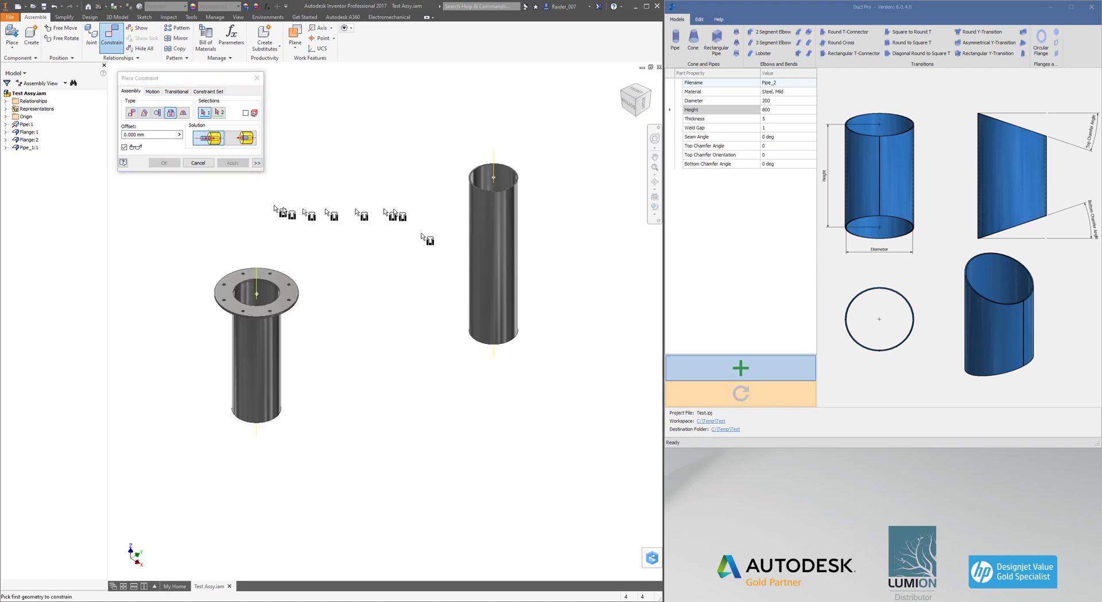
pyautogui.click(491, 343)
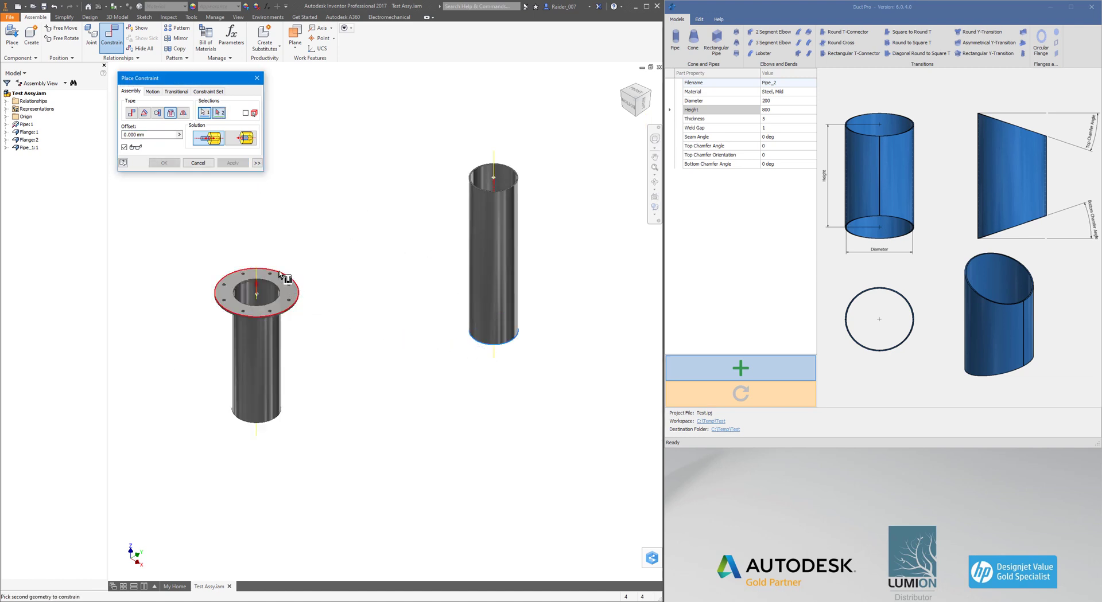
pyautogui.click(287, 277)
pyautogui.click(232, 163)
pyautogui.moveTo(331, 197); pyautogui.dragTo(396, 247, button='middle')
pyautogui.click(207, 164)
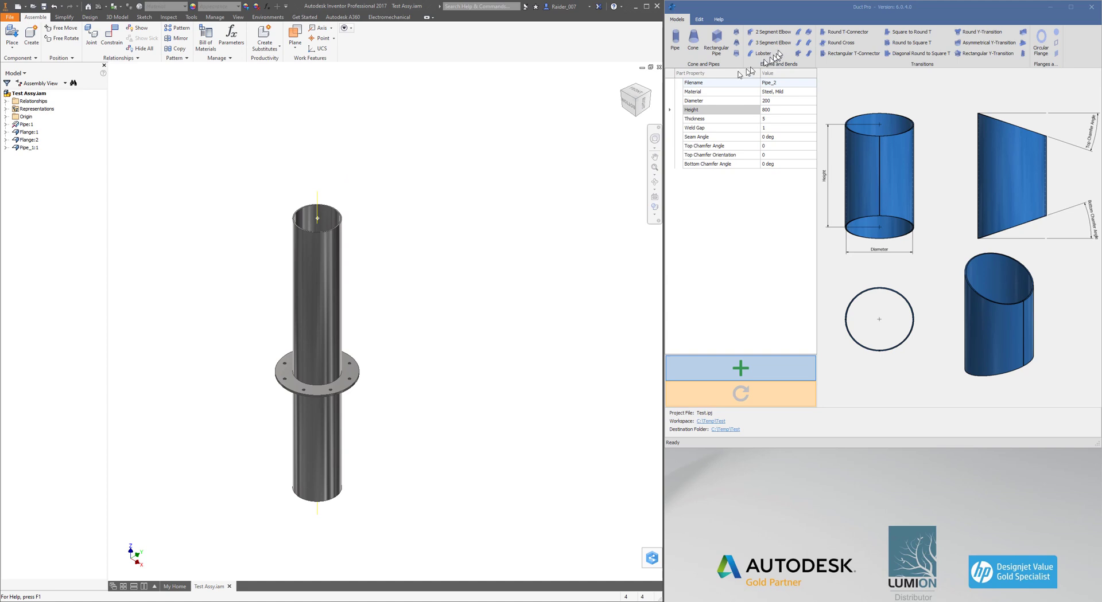
# - Generate a Lobster bend with diameter 200 in Duct Pro and place one instance in the assembly beside the duct
pyautogui.click(761, 54)
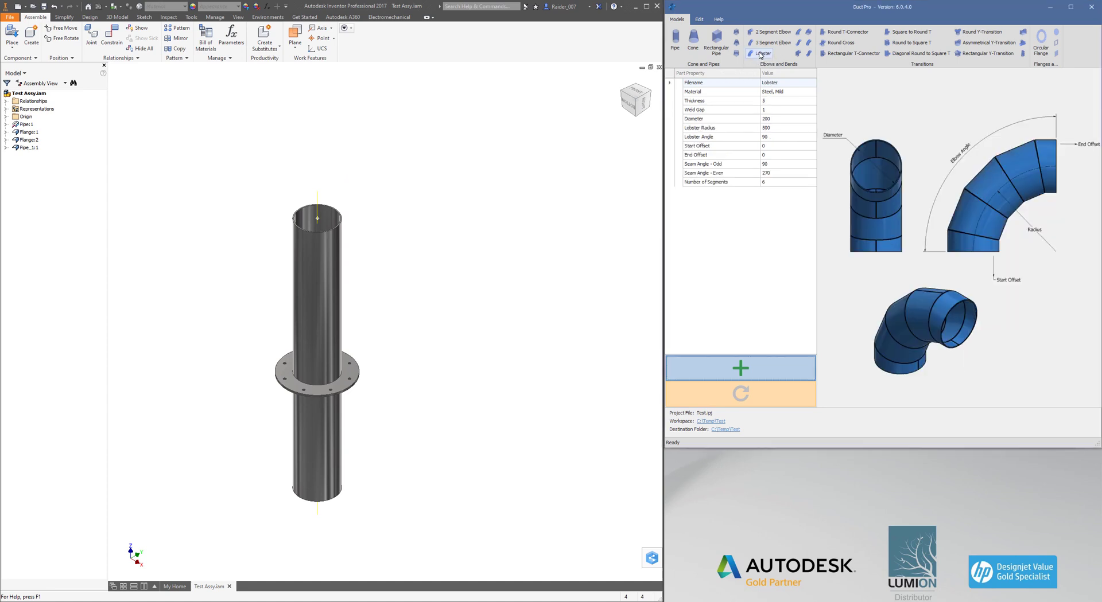
pyautogui.click(780, 119)
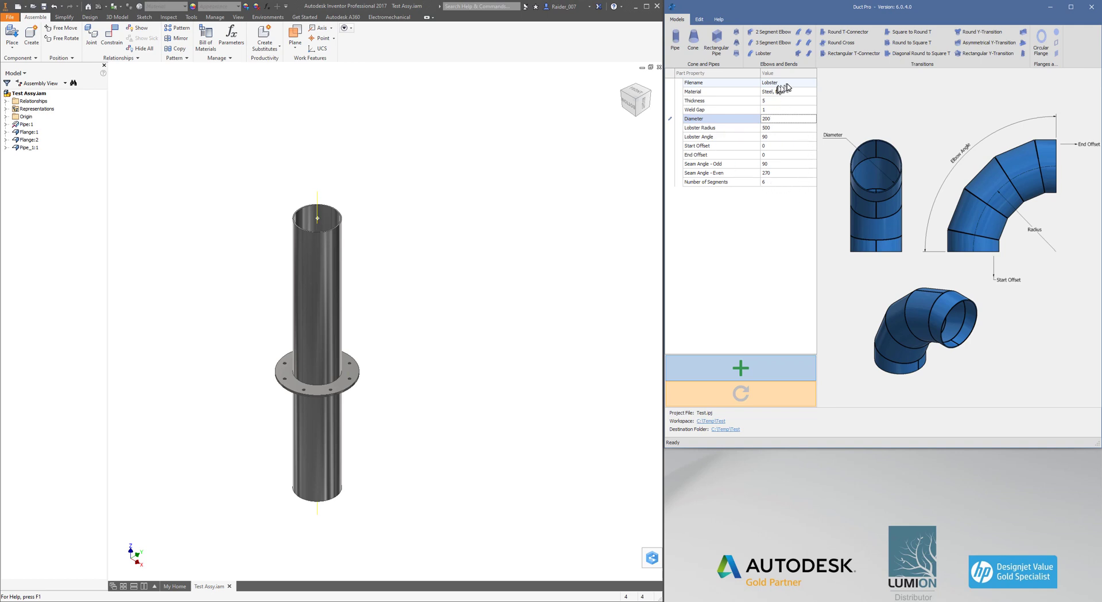
pyautogui.click(744, 364)
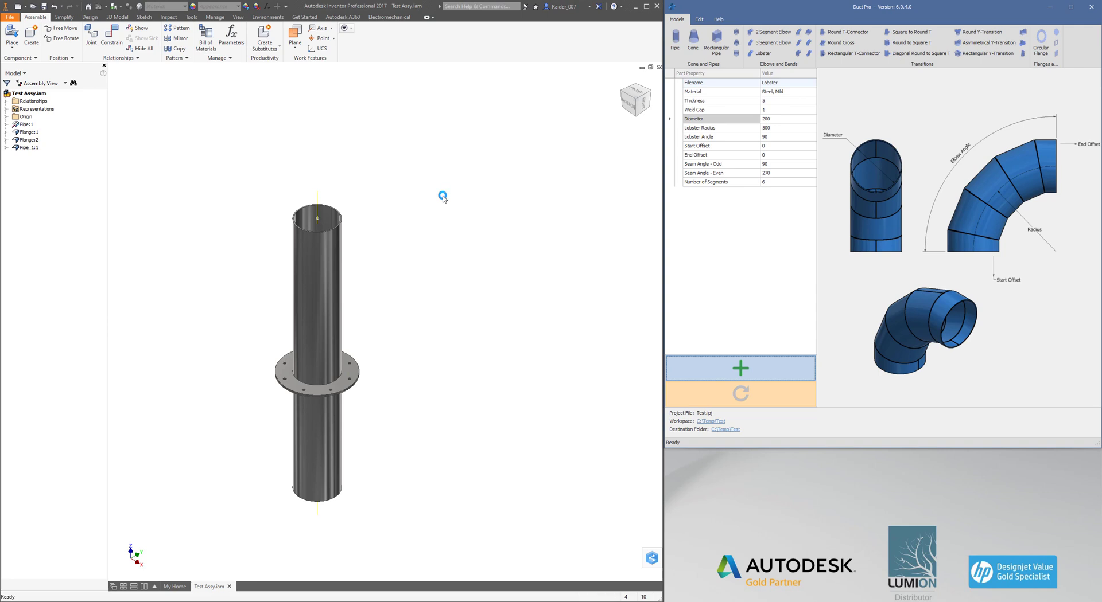
pyautogui.click(482, 176)
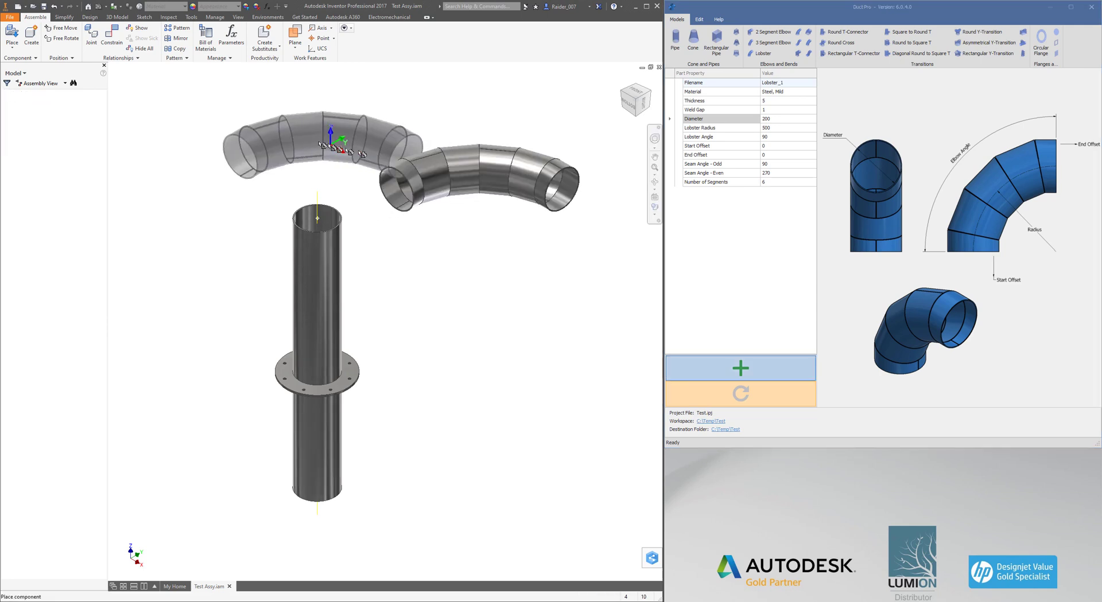
pyautogui.rightClick(319, 140)
pyautogui.click(344, 137)
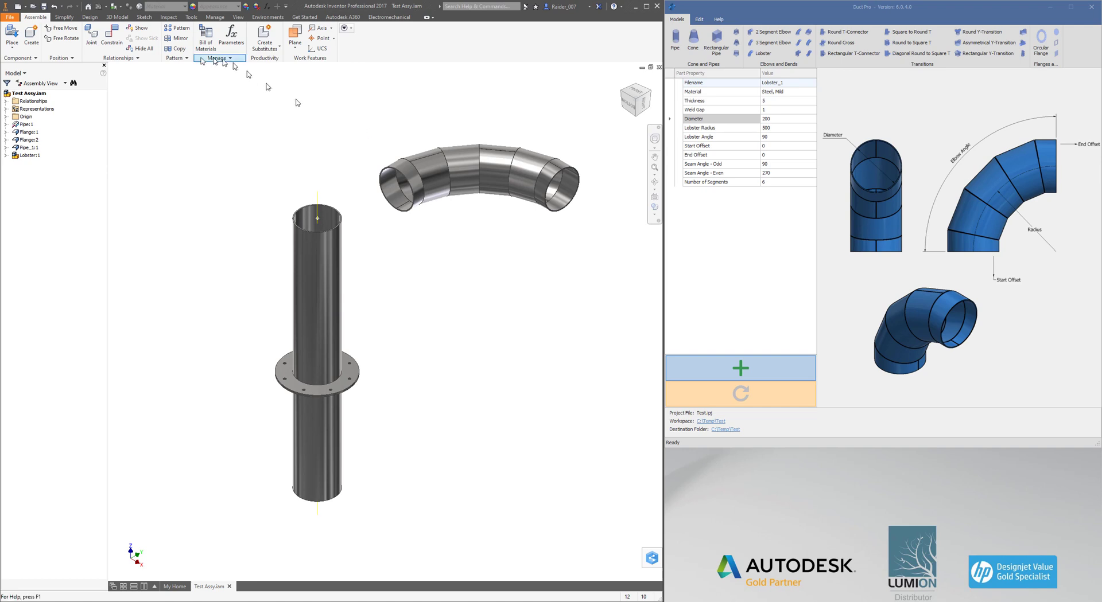
# - Mount the Lobster bend on the upper pipe with an Insert constraint between its end edge and the pipe's top edge, then swing the bend around
pyautogui.click(118, 41)
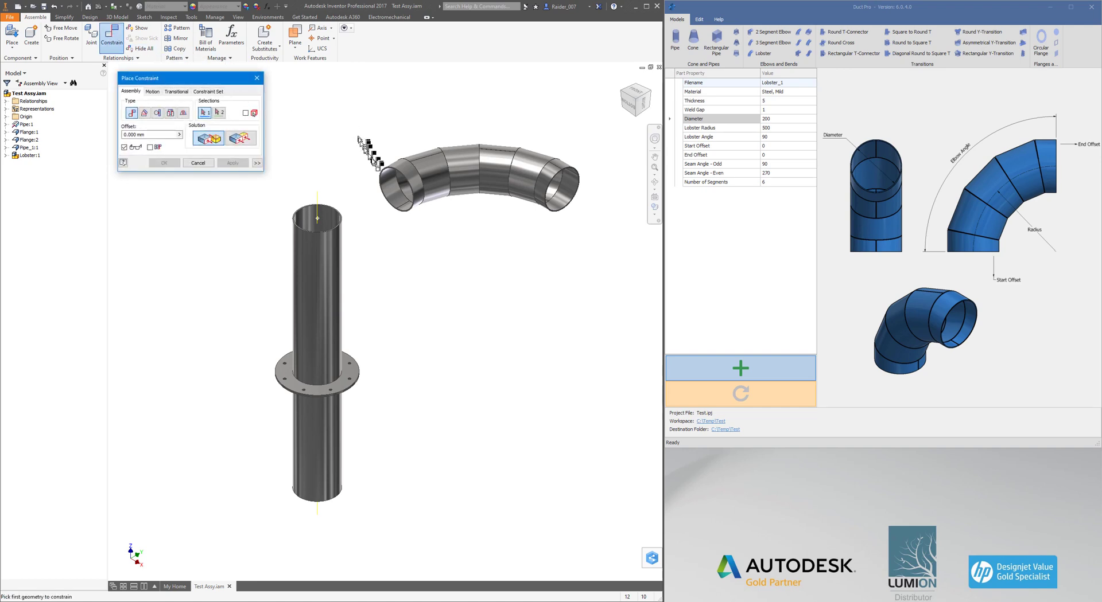
pyautogui.click(375, 176)
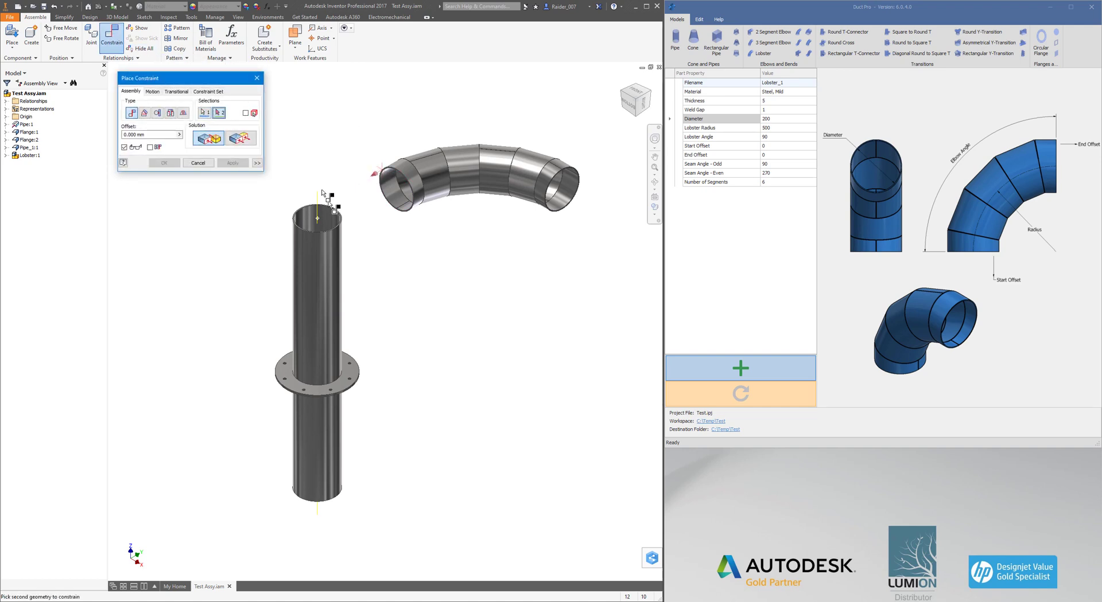
pyautogui.click(171, 113)
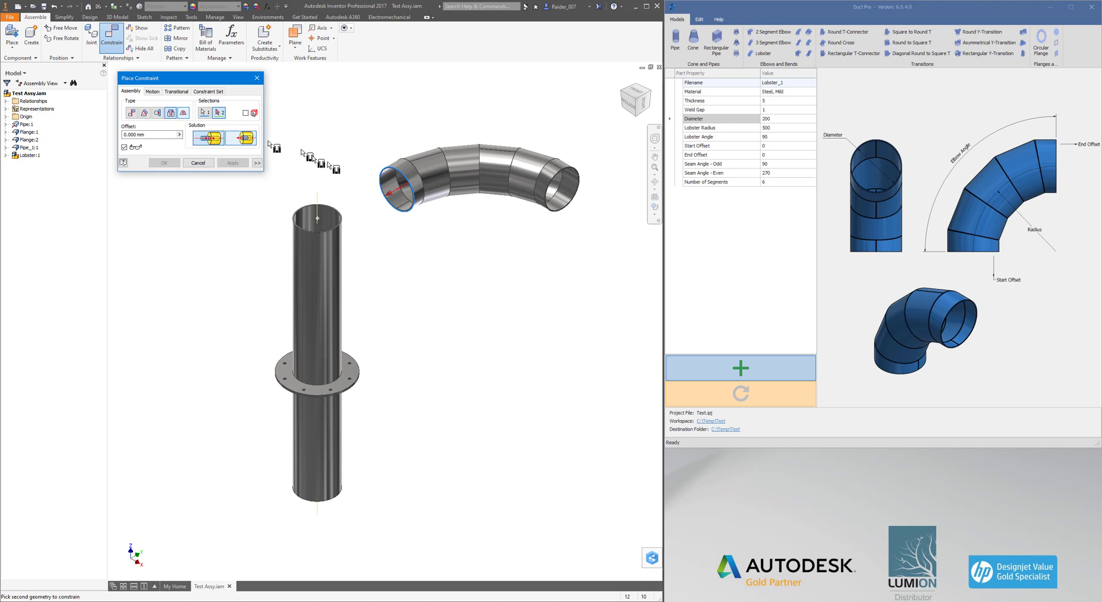
pyautogui.click(336, 213)
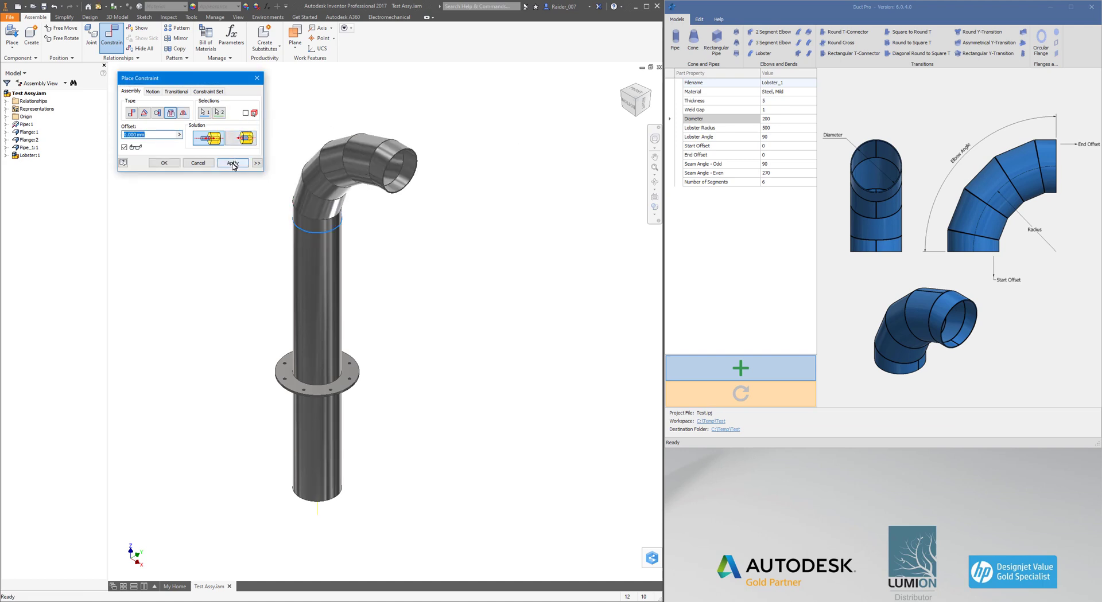
pyautogui.click(231, 163)
pyautogui.click(205, 164)
pyautogui.moveTo(388, 154); pyautogui.dragTo(408, 144)
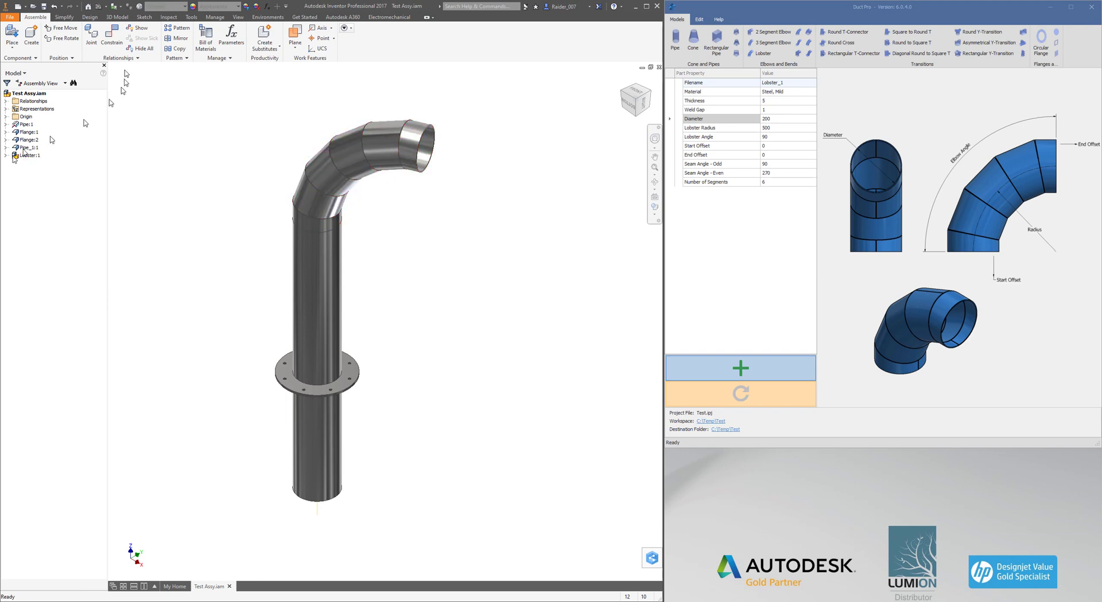
# - Fix the bend's direction with a 180 degree Angle constraint between its XY plane and the assembly's XZ plane, using the assembly's Z axis as reference
pyautogui.click(113, 38)
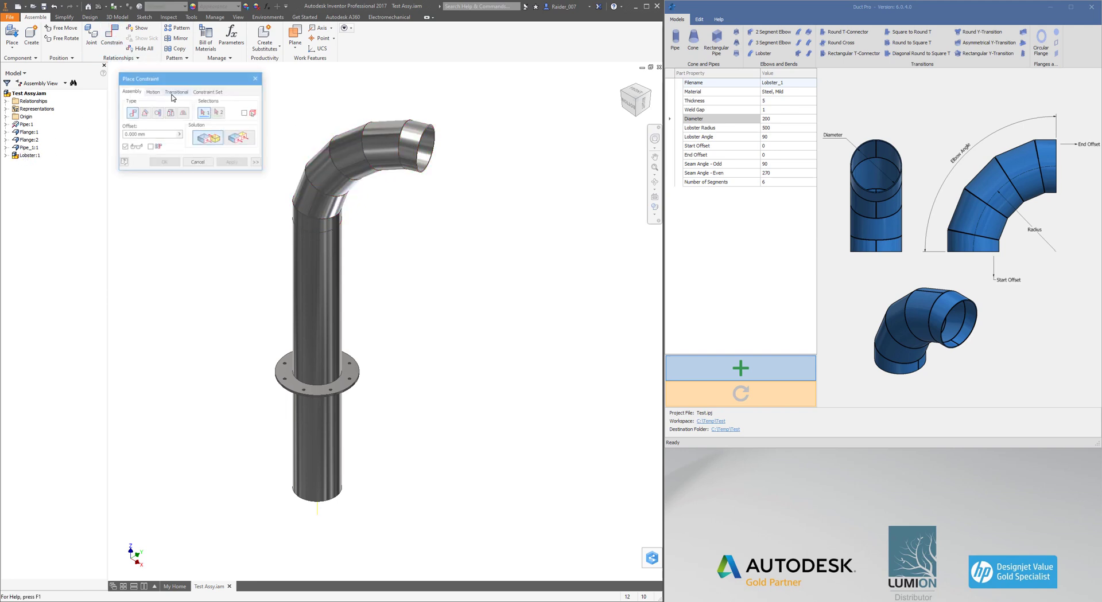
pyautogui.click(145, 113)
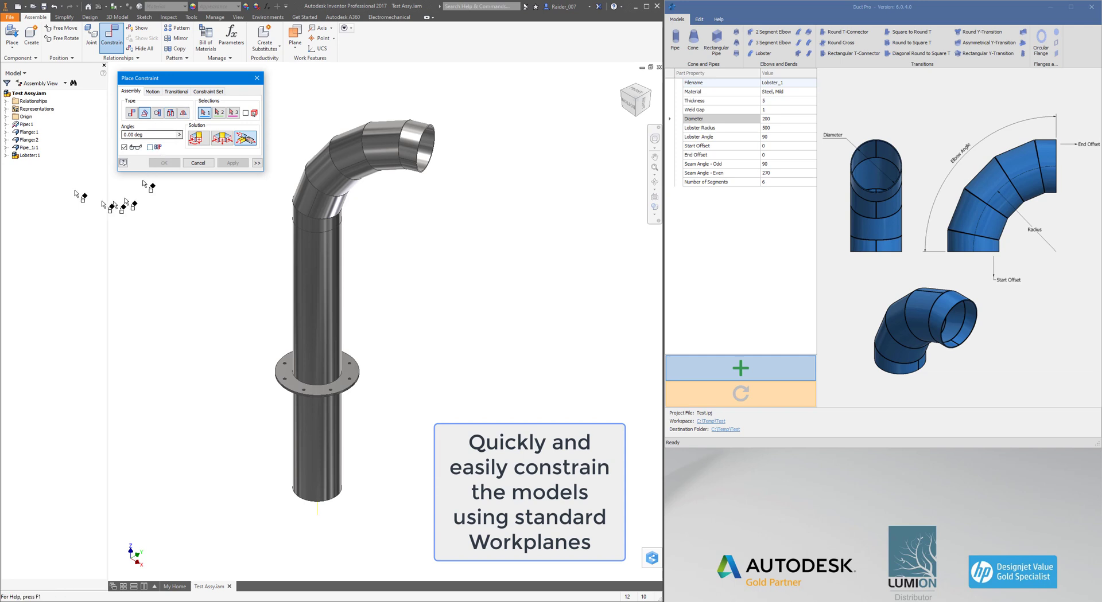
pyautogui.click(6, 156)
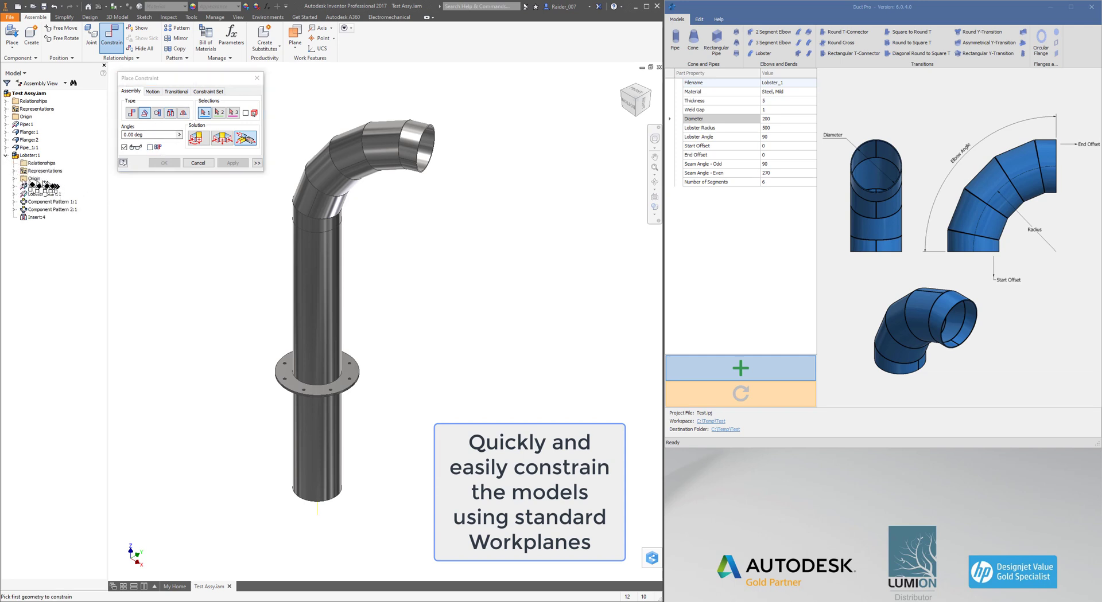
pyautogui.click(15, 179)
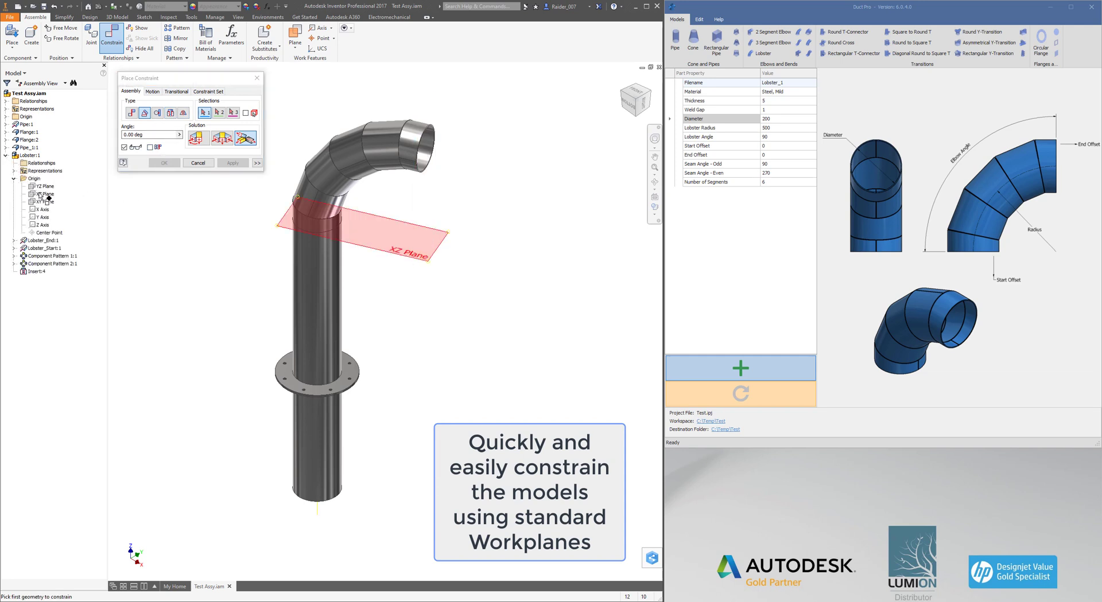
pyautogui.click(40, 204)
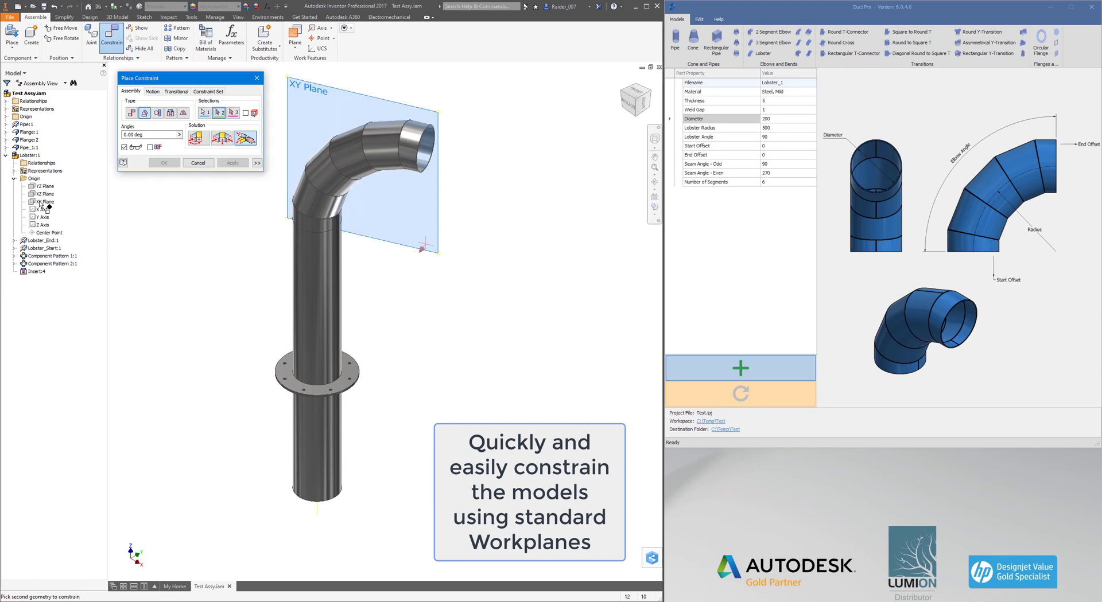
pyautogui.click(6, 117)
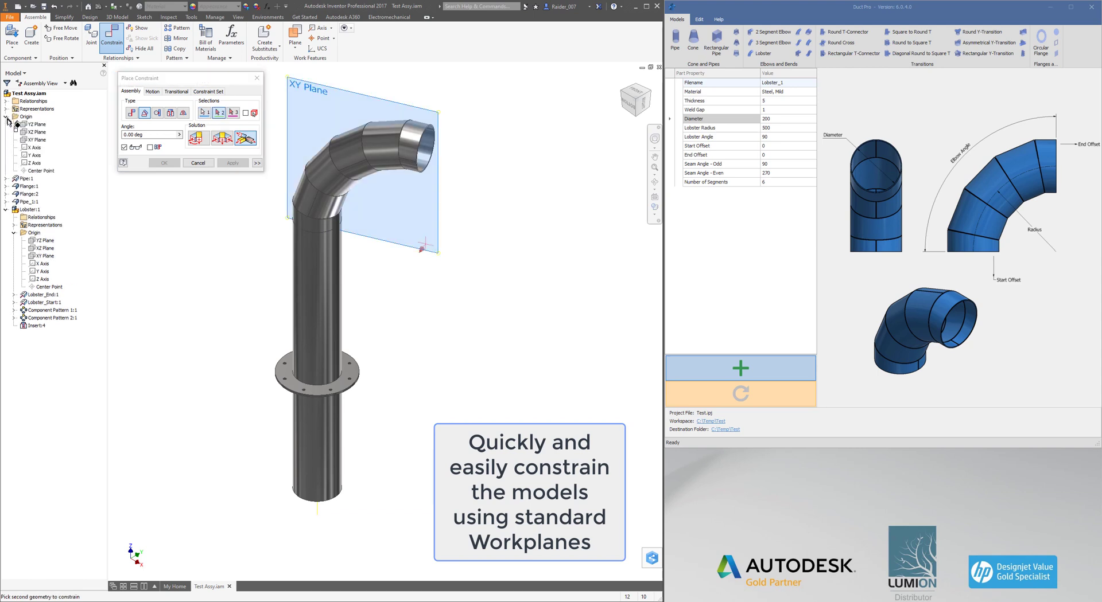
pyautogui.click(35, 132)
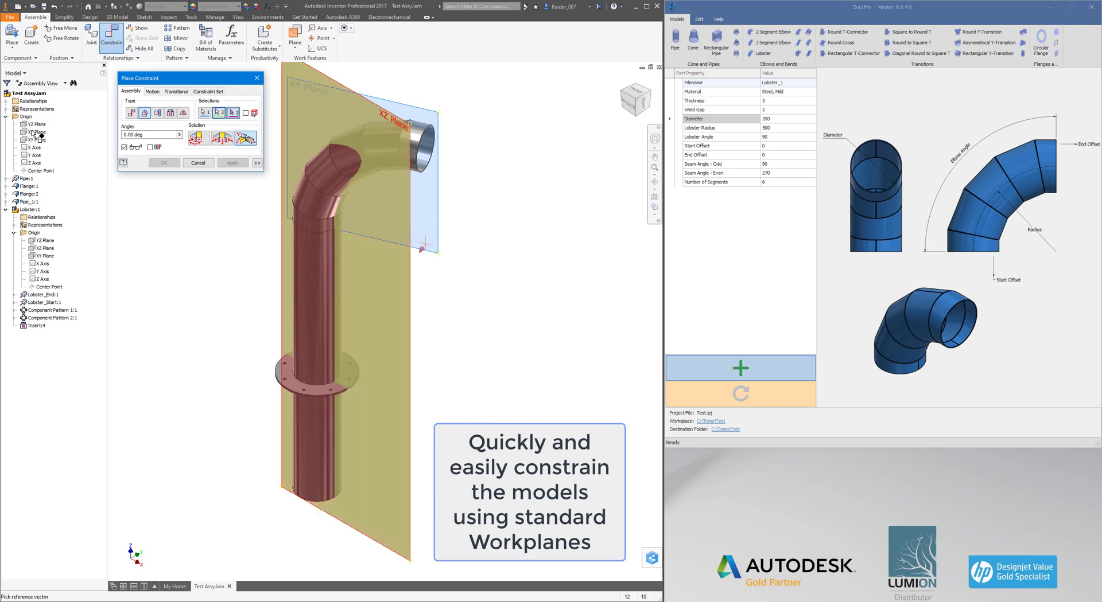
pyautogui.click(34, 164)
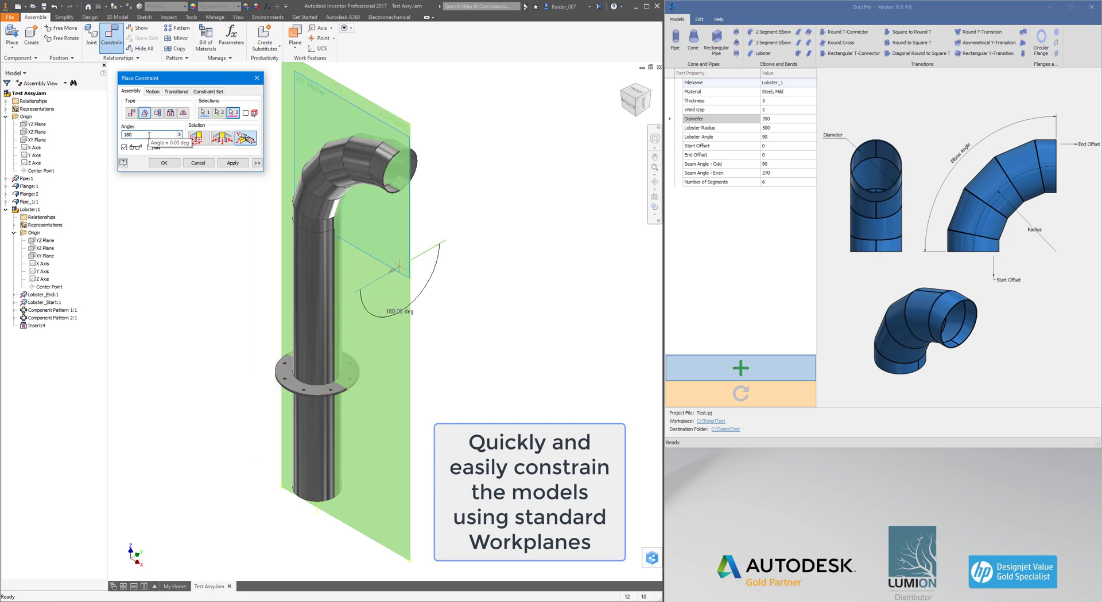
pyautogui.click(164, 163)
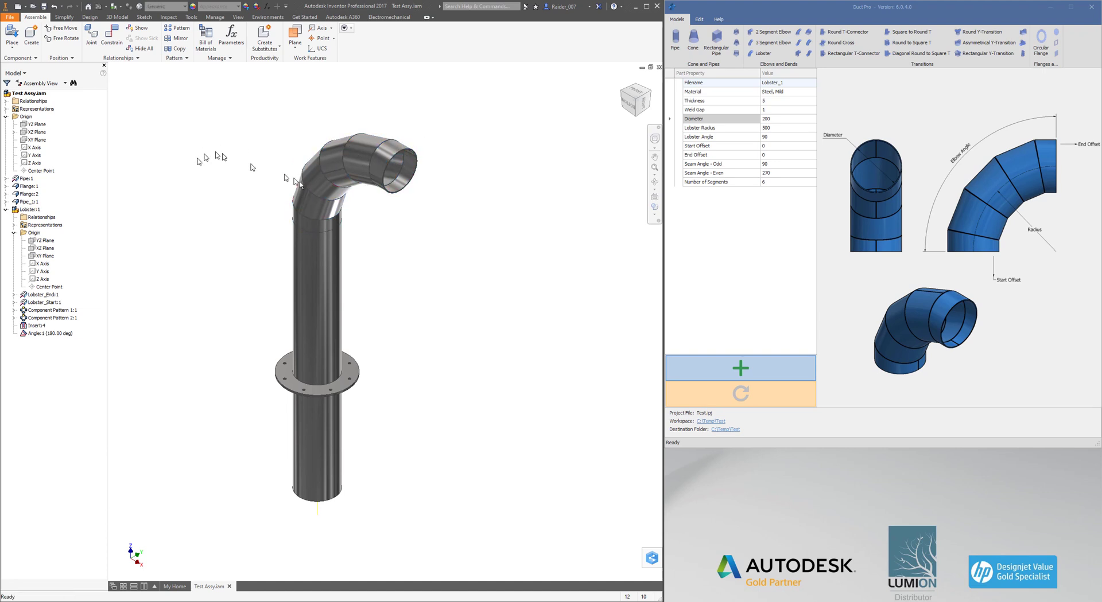
# - Generate another Pipe in Duct Pro with height 450 and place one instance in the assembly beside the bend
pyautogui.click(674, 39)
pyautogui.click(780, 109)
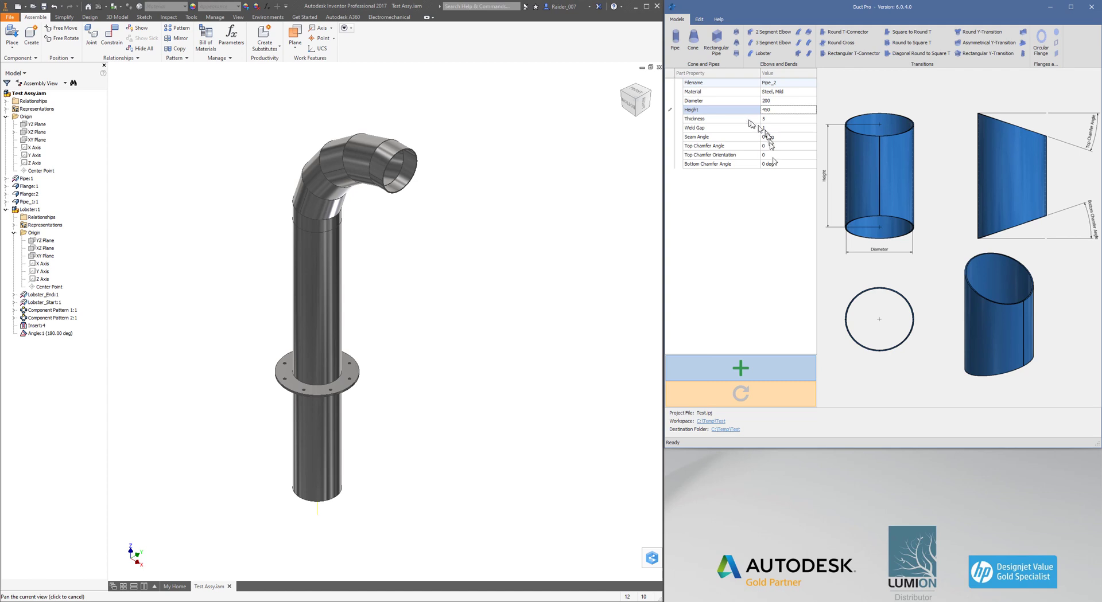
pyautogui.click(740, 367)
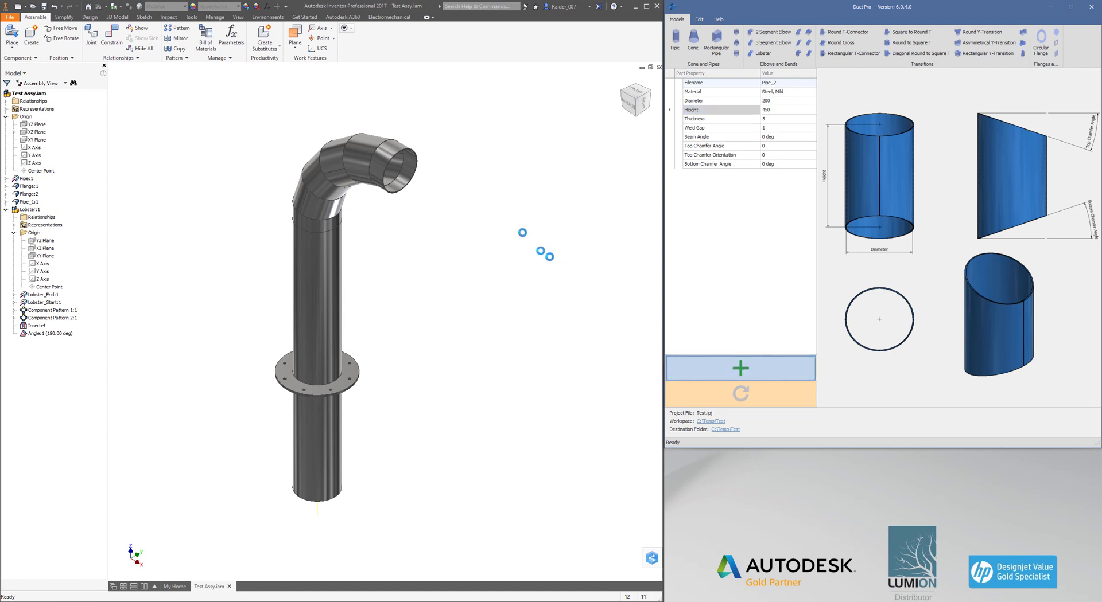
pyautogui.click(505, 235)
pyautogui.rightClick(421, 241)
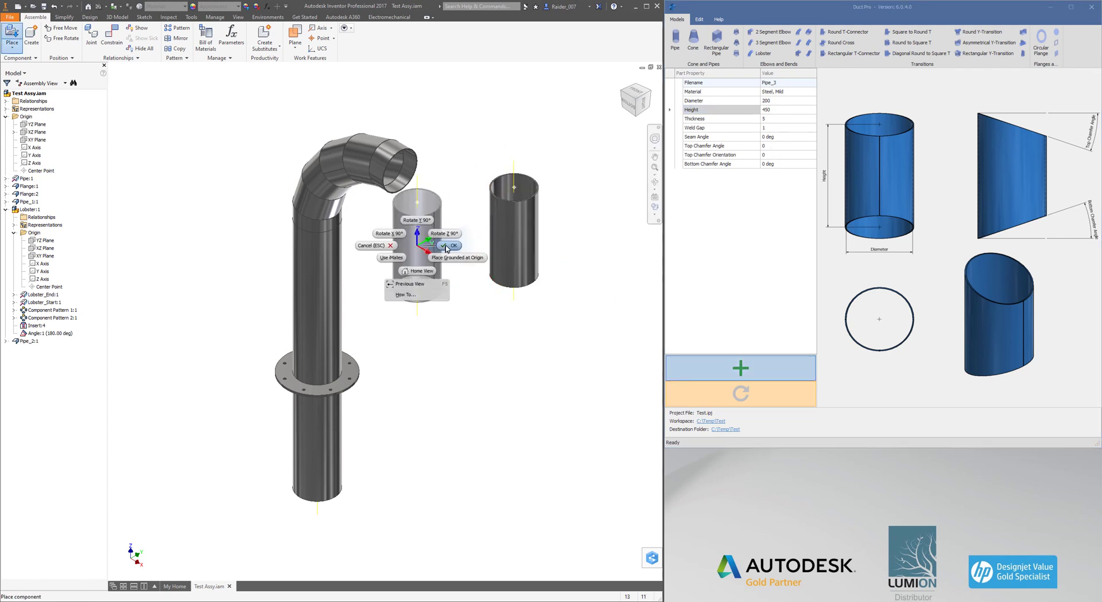
pyautogui.click(447, 249)
# - Attach the new pipe's top circular edge to the Lobster bend's free end with an Insert constraint, then end constraining
pyautogui.press('c')
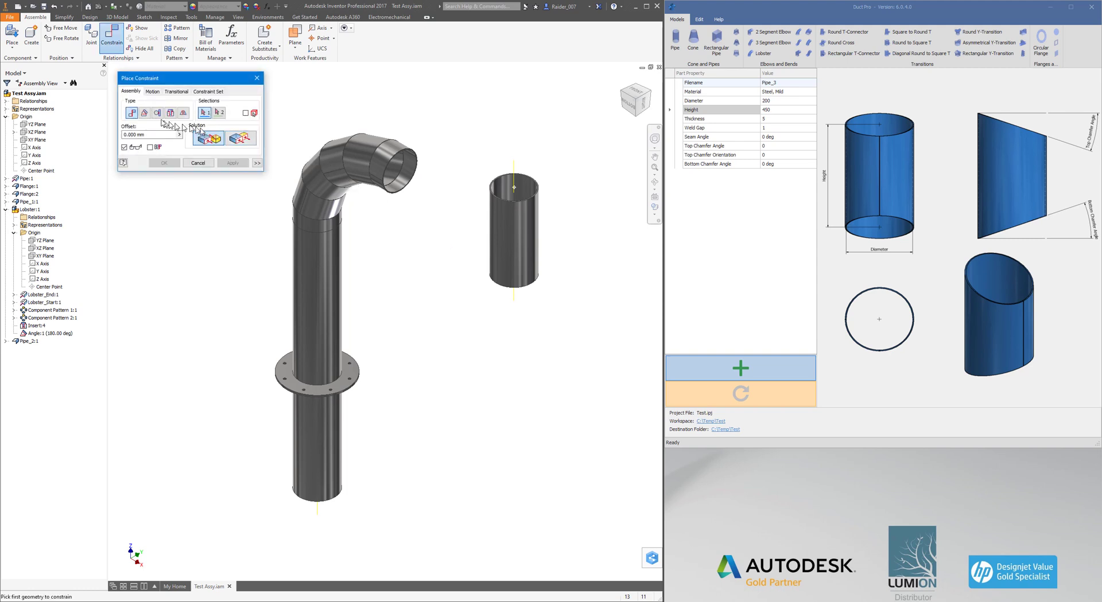
pyautogui.click(416, 160)
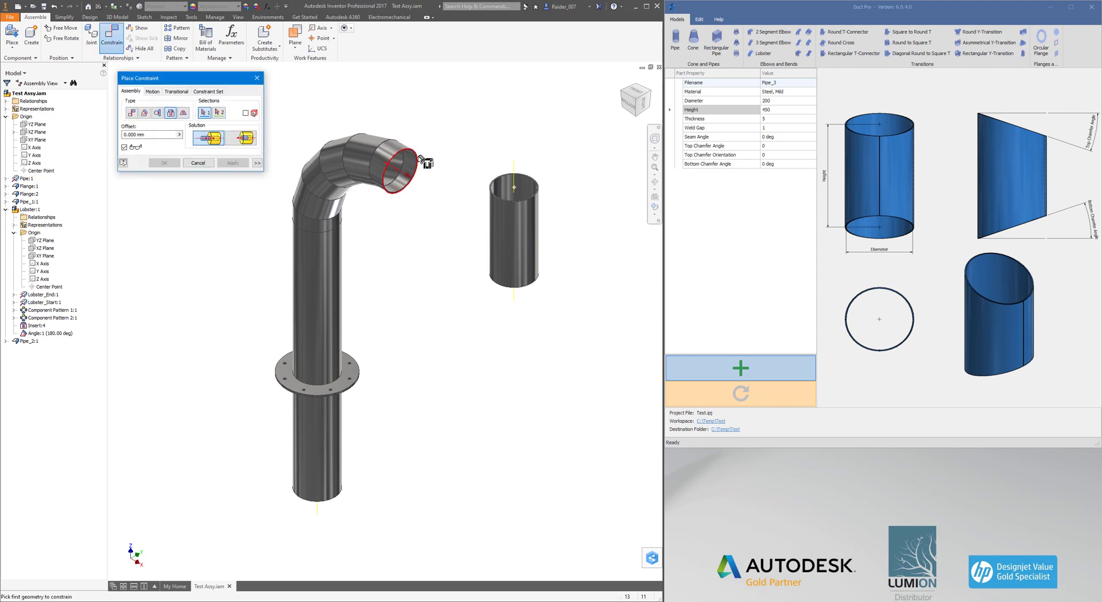
pyautogui.click(519, 181)
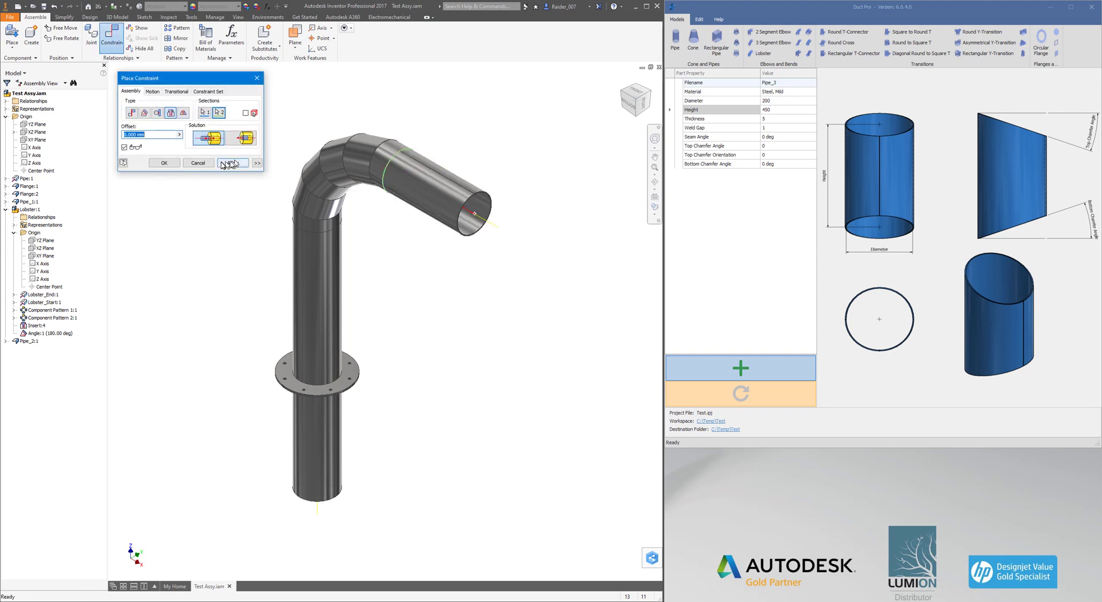
pyautogui.click(232, 163)
pyautogui.click(197, 163)
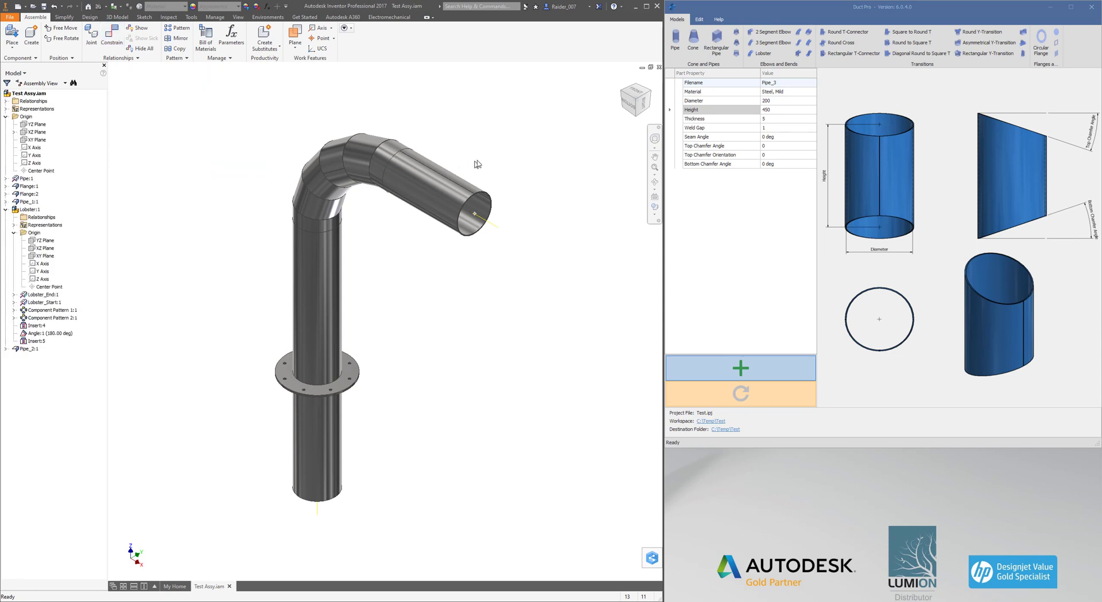
# - Configure a Boot Connector in Duct Pro with tube diameter 200, boot top diameter 150 and boot bottom diameter 200
pyautogui.click(1023, 44)
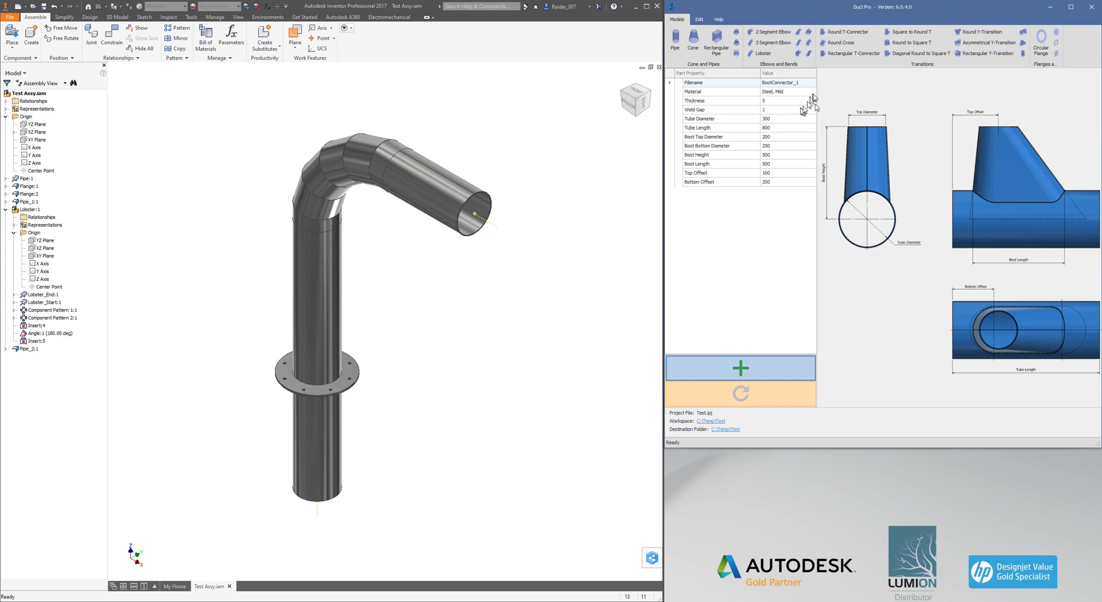
pyautogui.moveTo(816, 148)
pyautogui.mouseDown()
pyautogui.moveTo(835, 148)
pyautogui.moveTo(811, 150)
pyautogui.mouseUp()
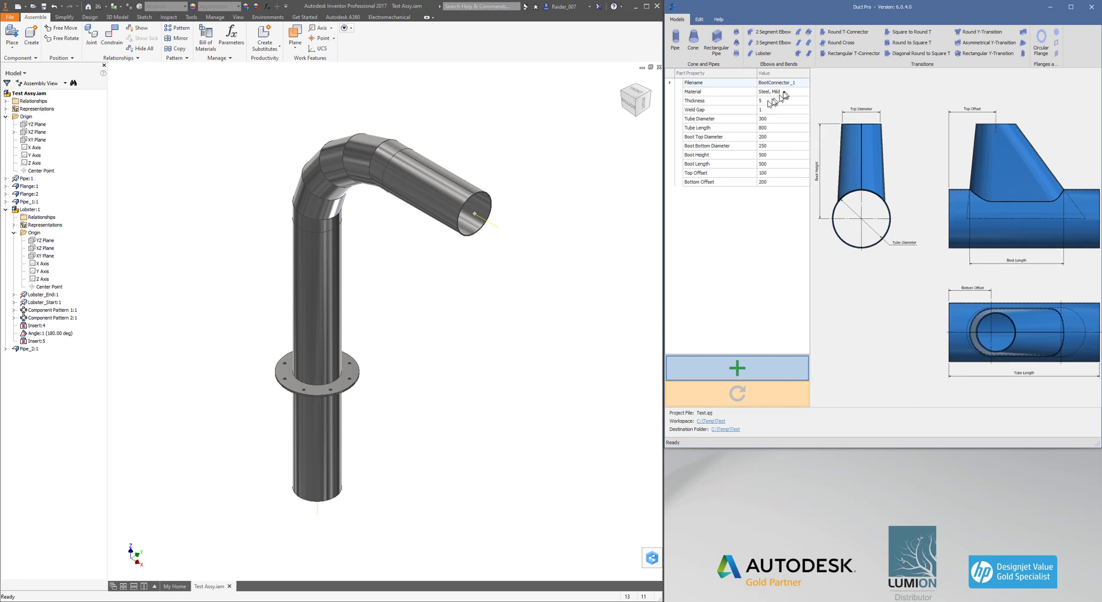
pyautogui.click(781, 118)
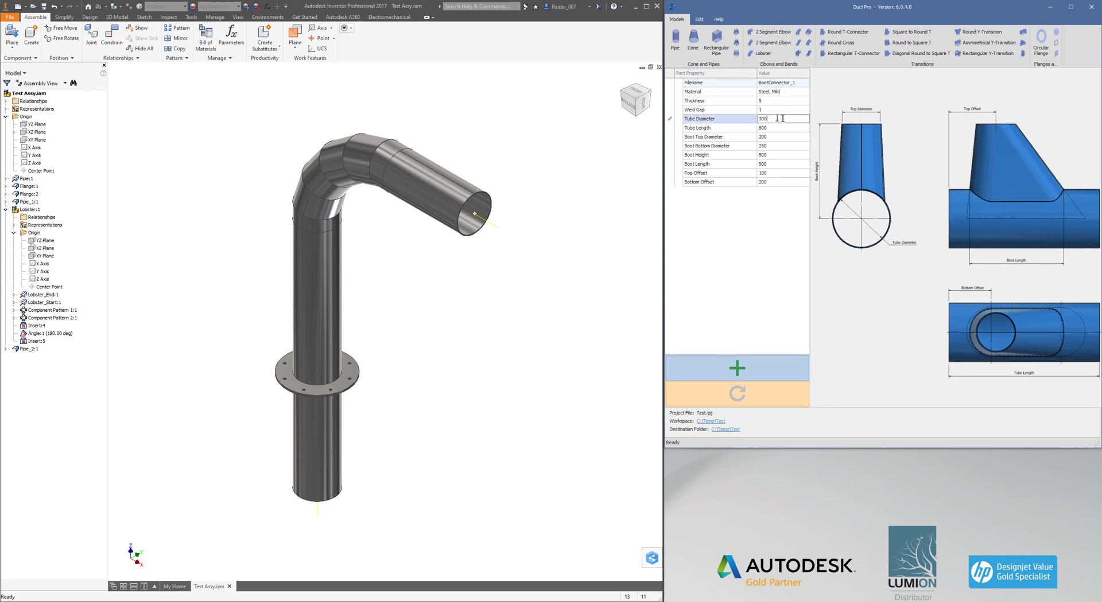
pyautogui.click(723, 129)
pyautogui.click(773, 132)
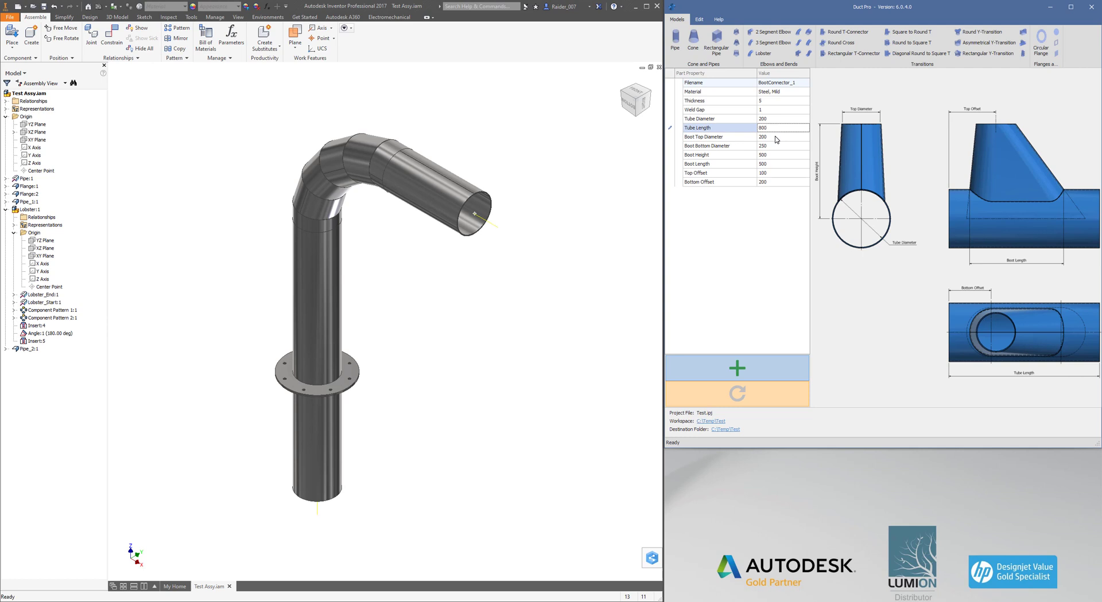
pyautogui.click(775, 138)
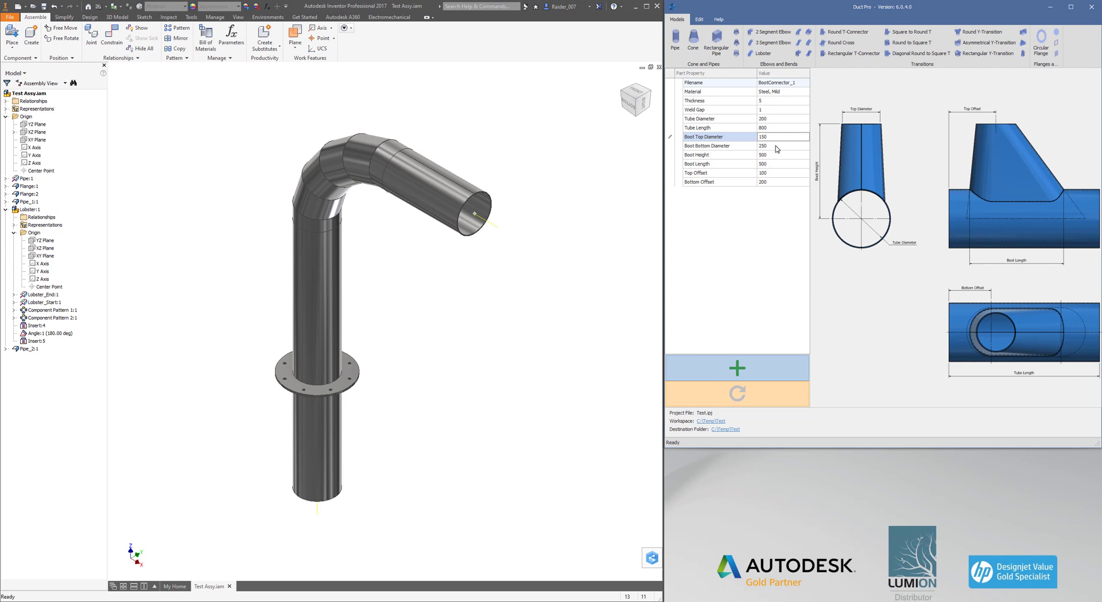
pyautogui.click(776, 149)
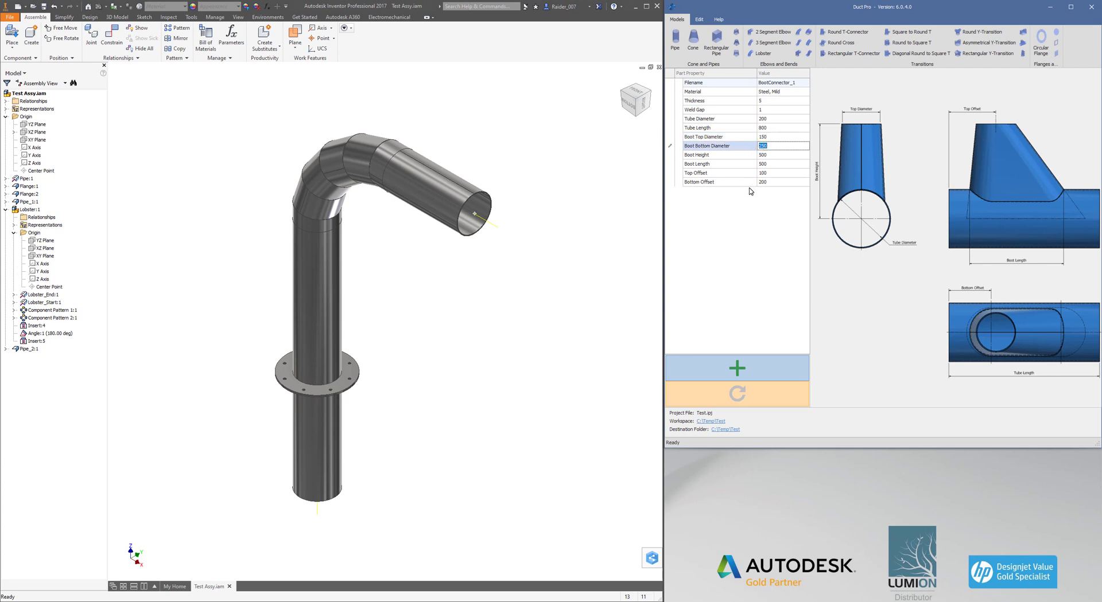
pyautogui.click(772, 164)
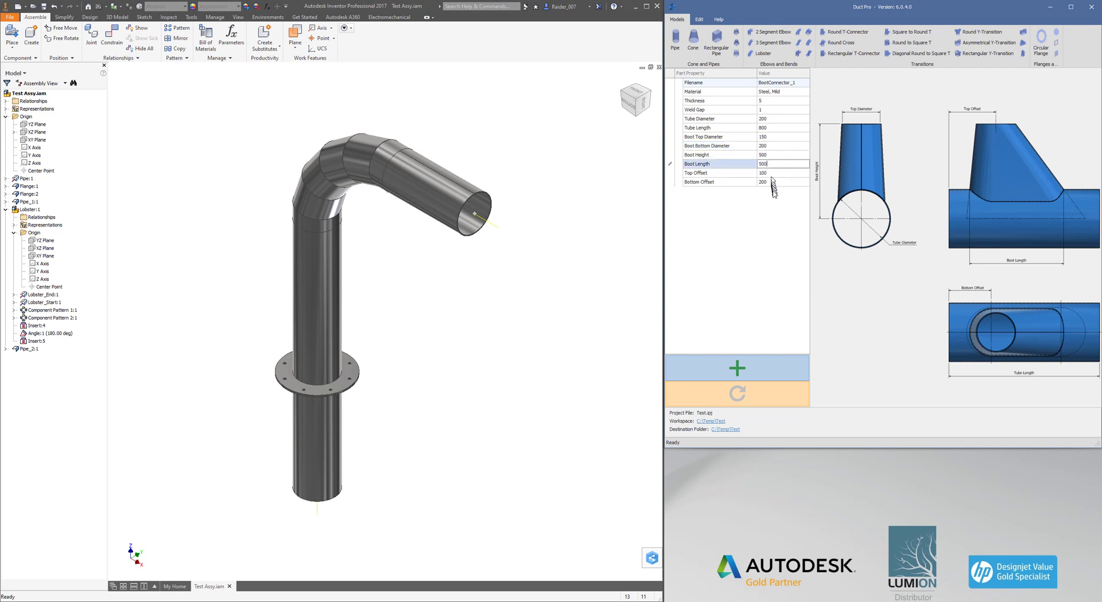
# - Generate the configured Boot Connector from Duct Pro and place one instance in the assembly below the duct's free end
pyautogui.click(737, 368)
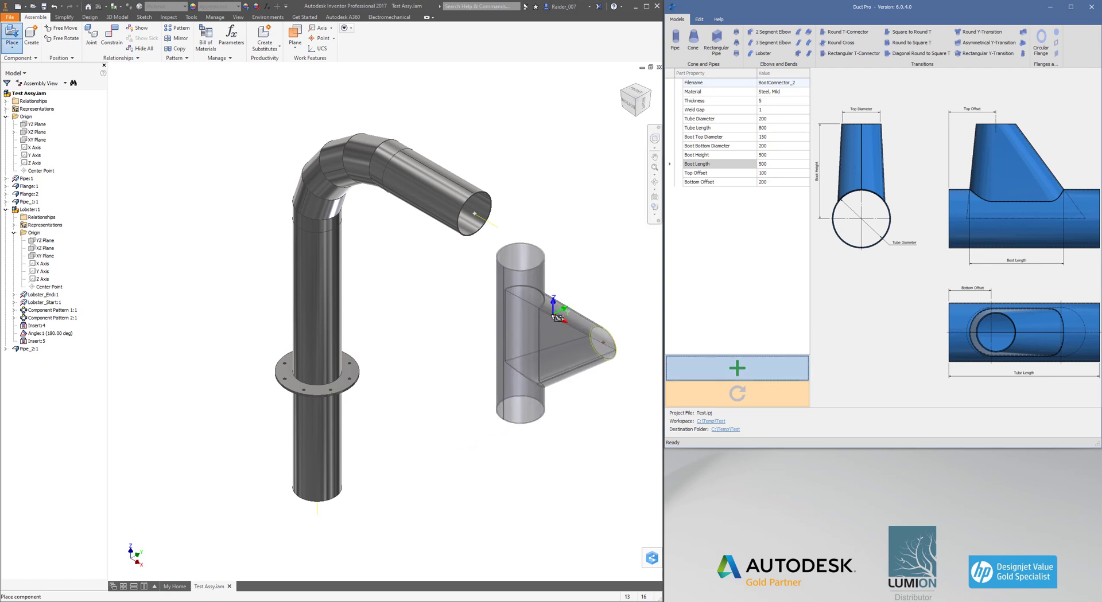
pyautogui.click(557, 318)
pyautogui.rightClick(565, 216)
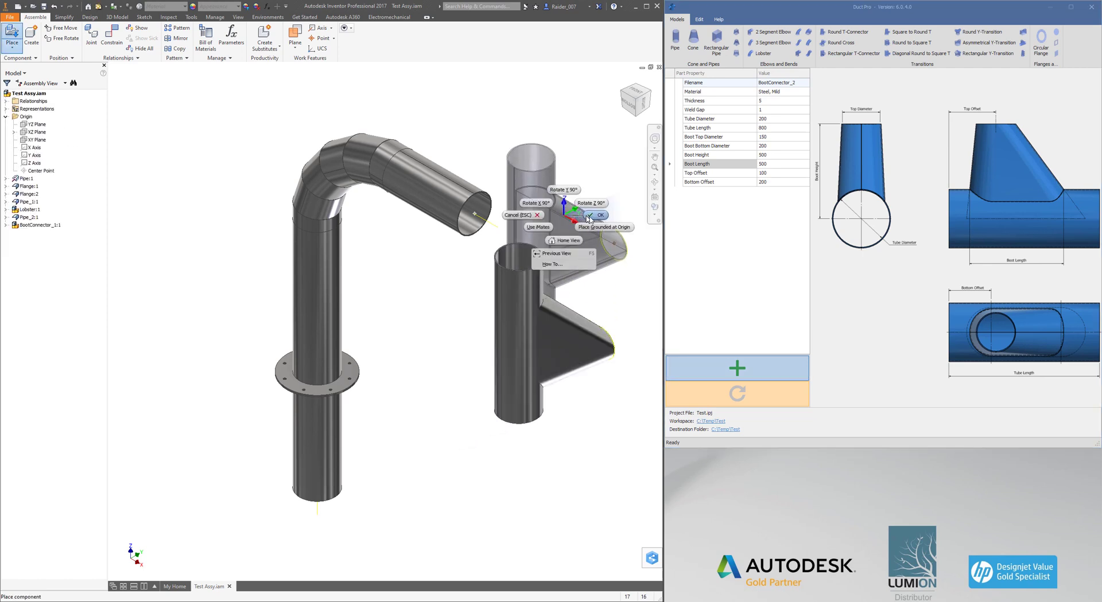
pyautogui.click(589, 216)
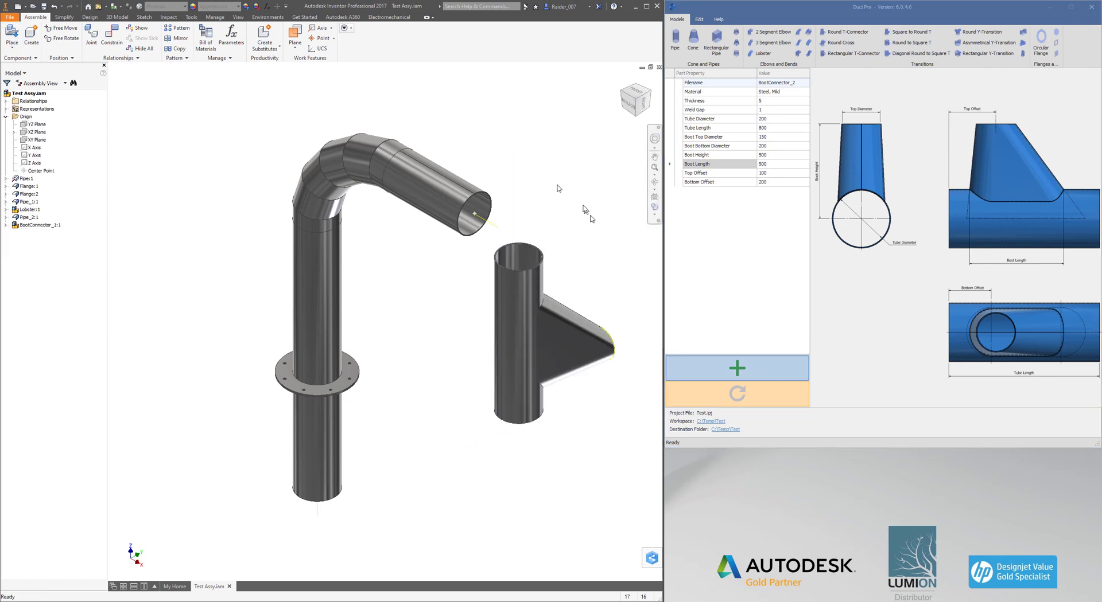
# - Free-rotate the boot connector so its tube roughly follows the angled pipe and its boot points upward
pyautogui.click(509, 317)
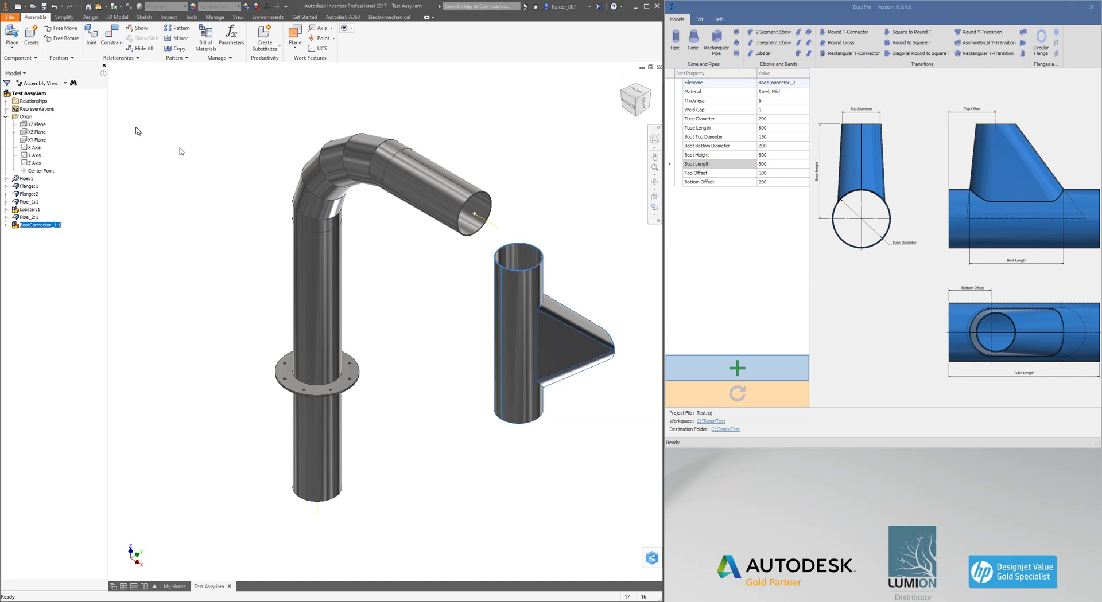
pyautogui.click(61, 39)
pyautogui.moveTo(455, 278); pyautogui.dragTo(501, 352)
pyautogui.press('Escape')
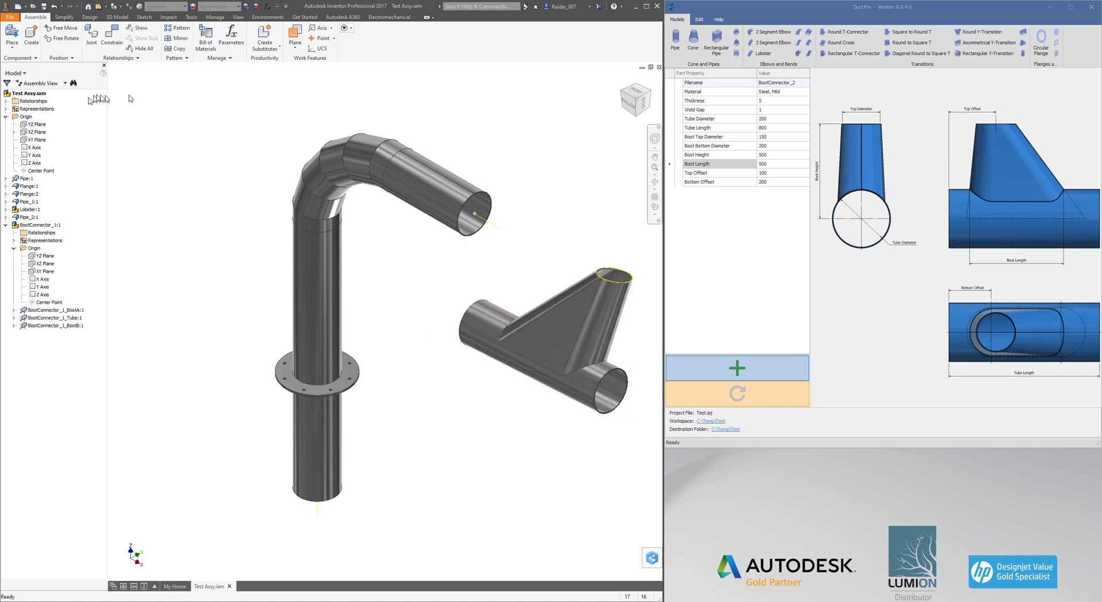
# - Attach the boot connector's tube end to the free end of the upper pipe with an Insert constraint
pyautogui.click(111, 35)
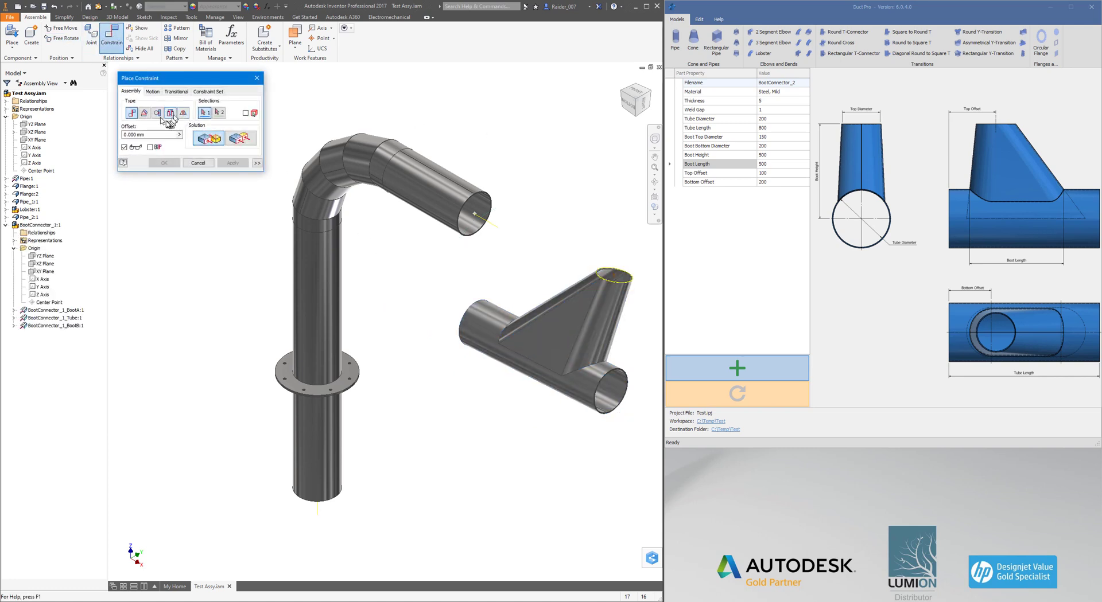
pyautogui.click(168, 114)
pyautogui.click(470, 308)
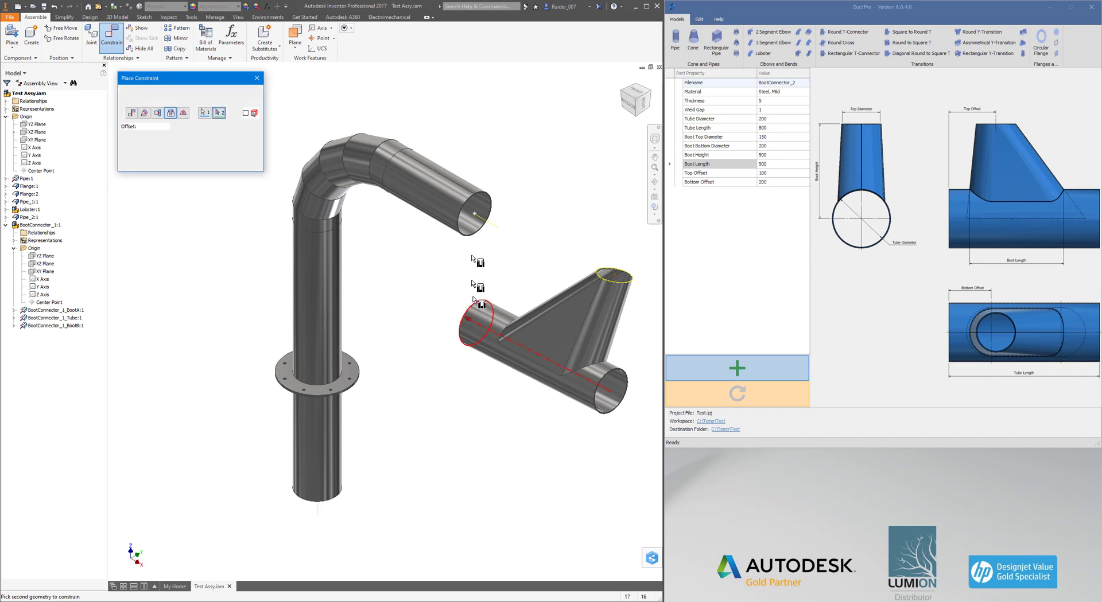
pyautogui.click(472, 237)
pyautogui.click(233, 163)
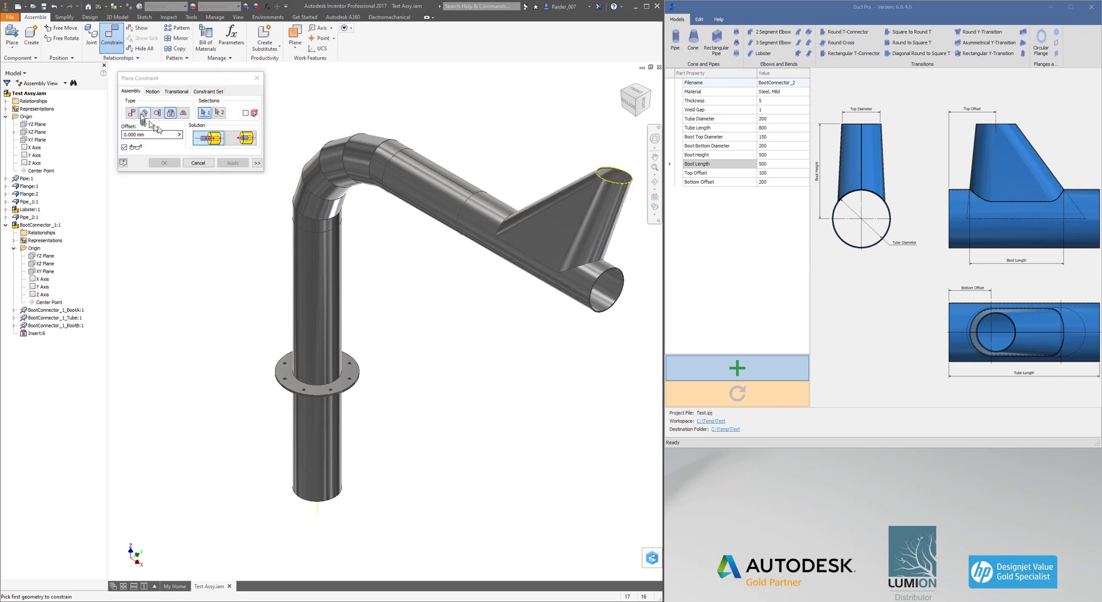
# - Fix the boot's orientation with a 180 degree Angle constraint between its YZ plane and the adjoining pipe's XZ plane, using the pipe as reference vector
pyautogui.click(146, 114)
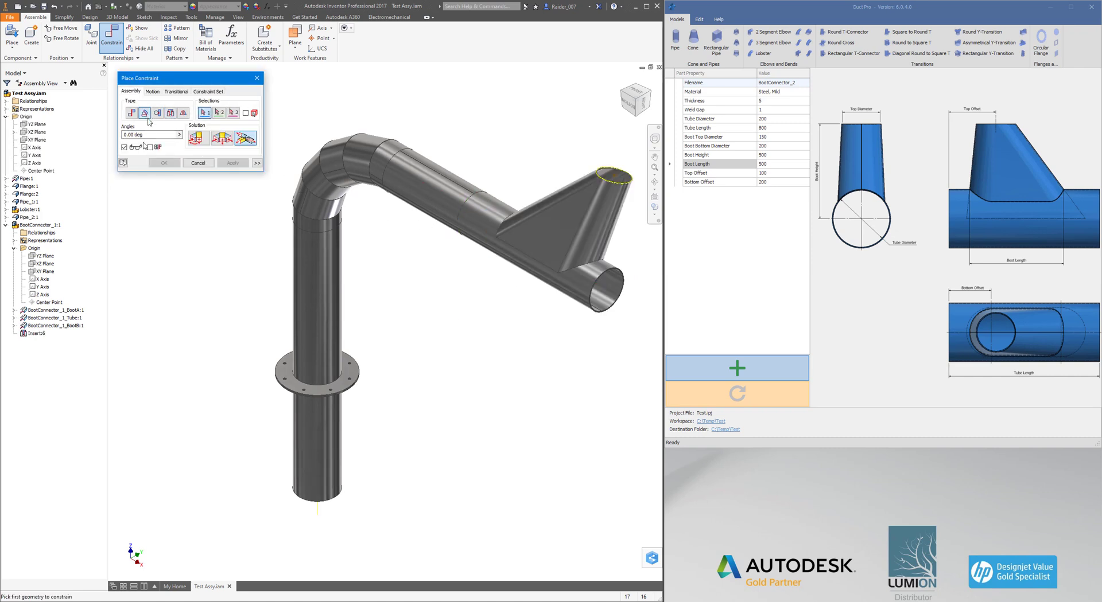
pyautogui.click(43, 257)
pyautogui.click(6, 217)
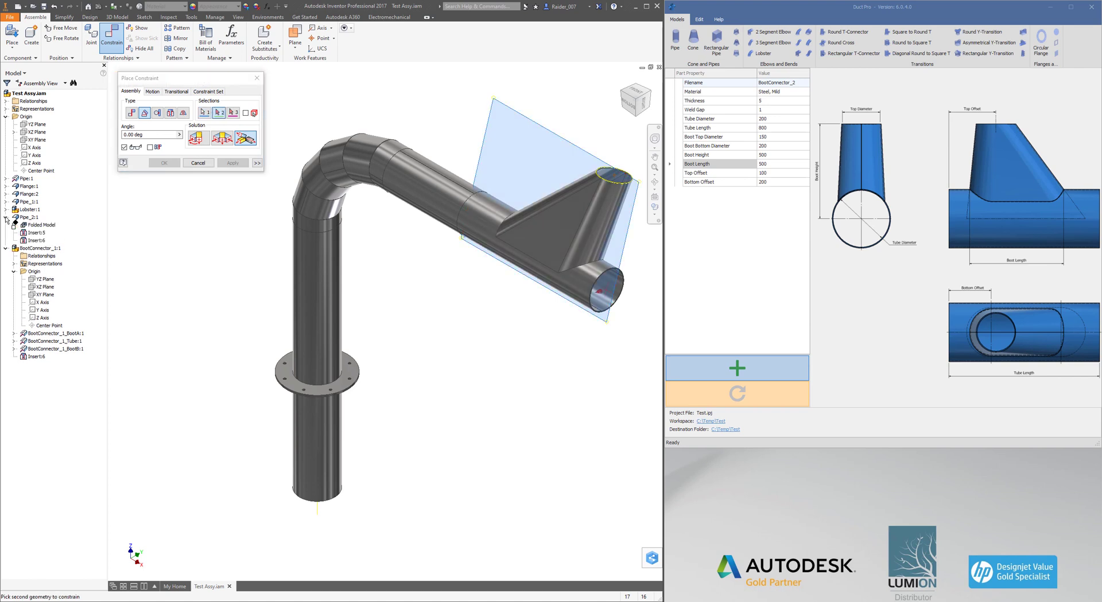
pyautogui.click(14, 226)
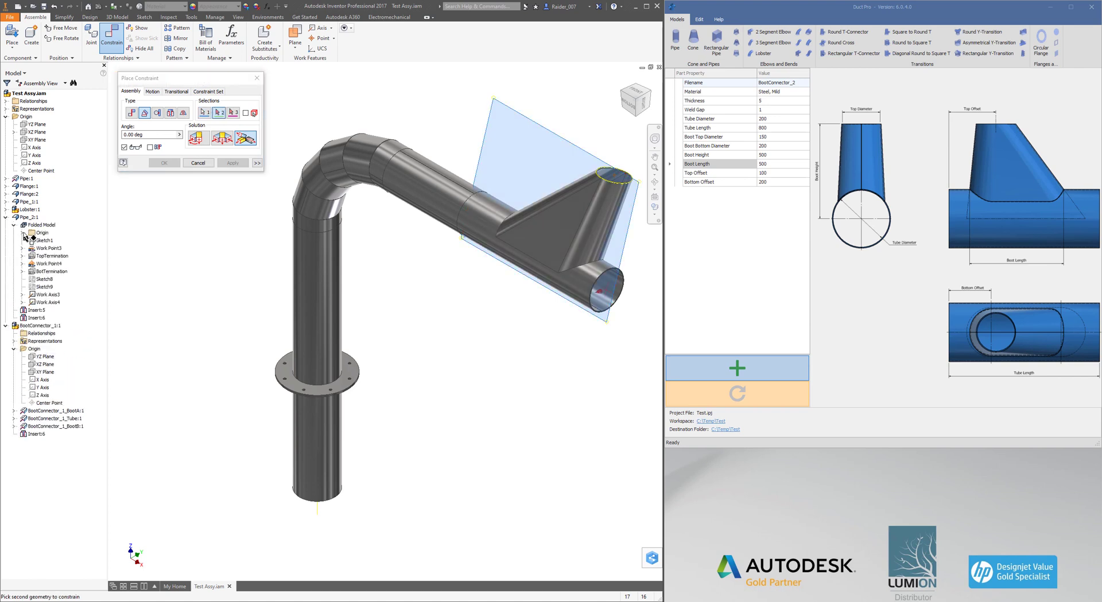
pyautogui.click(23, 235)
pyautogui.click(51, 248)
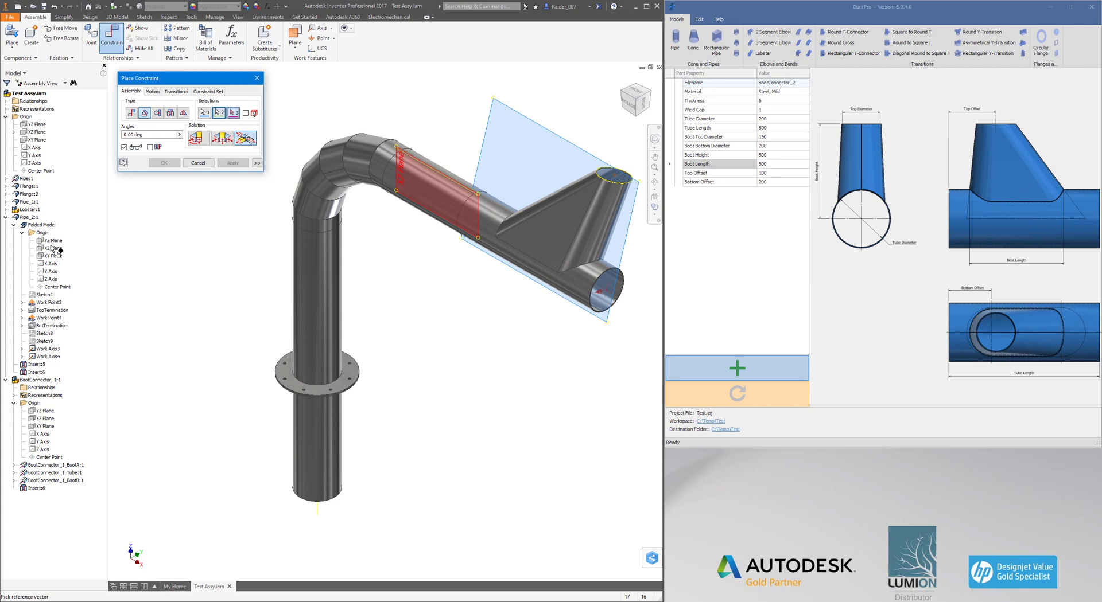
pyautogui.click(410, 207)
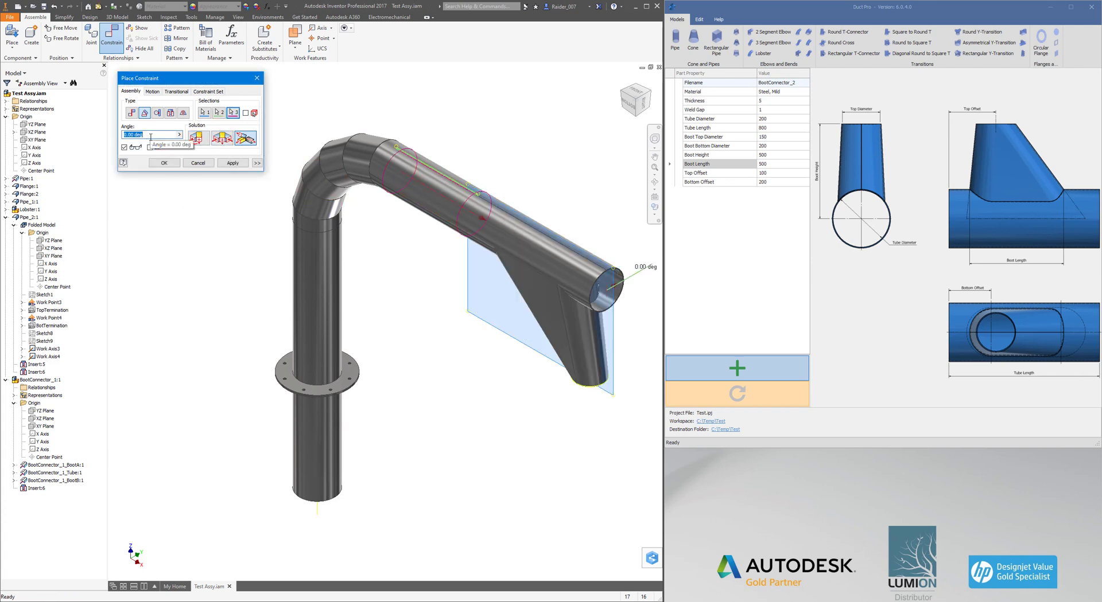
pyautogui.click(234, 163)
pyautogui.click(198, 163)
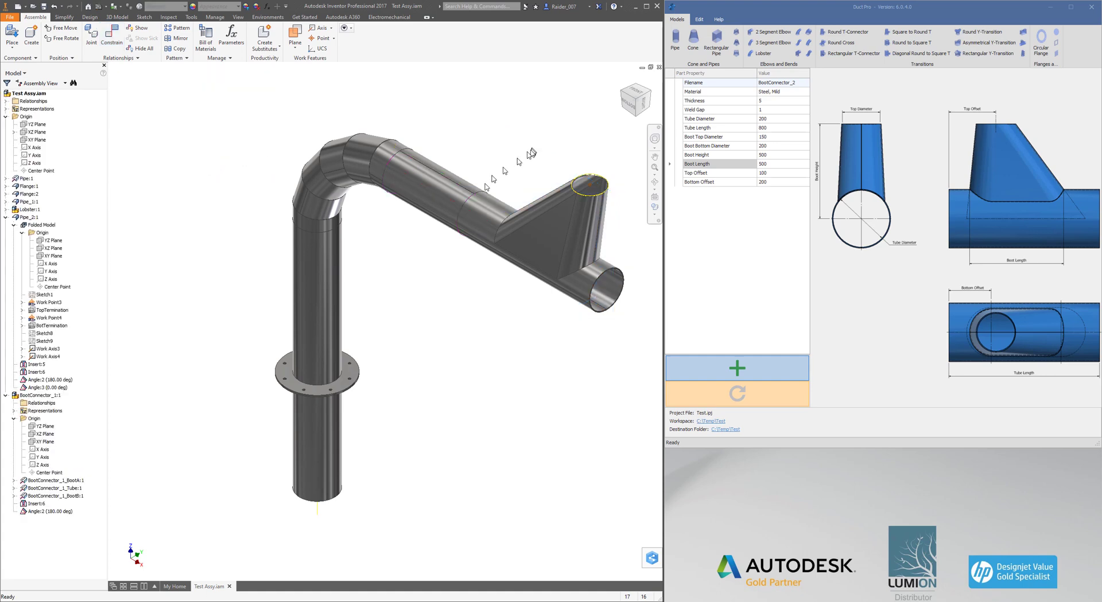
# - Edit the placed Lobster bend in Duct Pro, setting its Lobster Radius to 400, and update the model
pyautogui.keyDown('shift'); pyautogui.moveTo(627, 109); pyautogui.dragTo(653, 91, button='middle'); pyautogui.keyUp('shift')
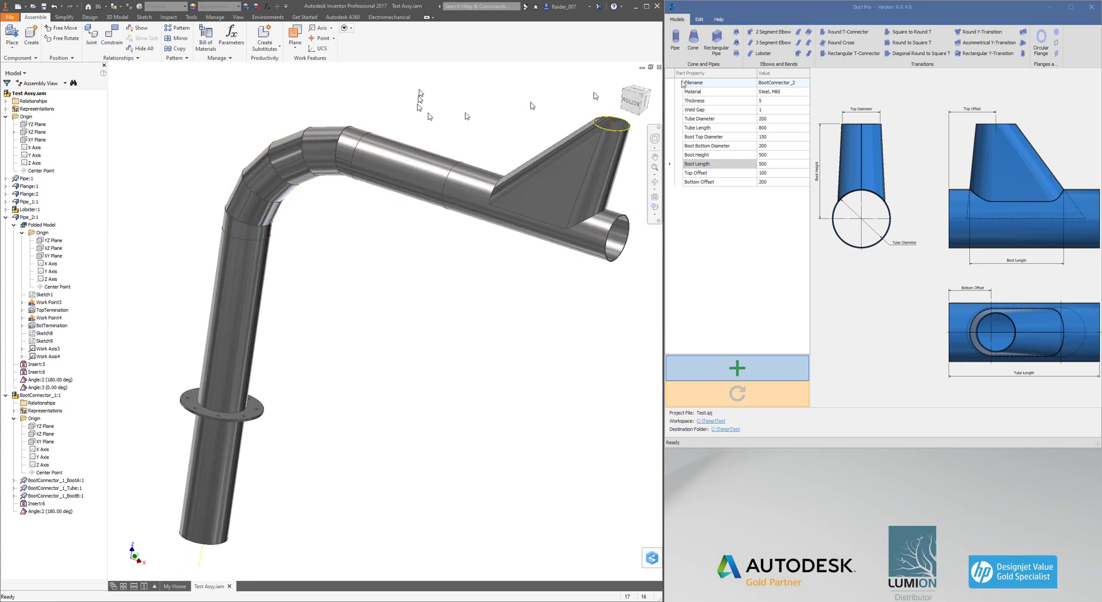
pyautogui.click(700, 19)
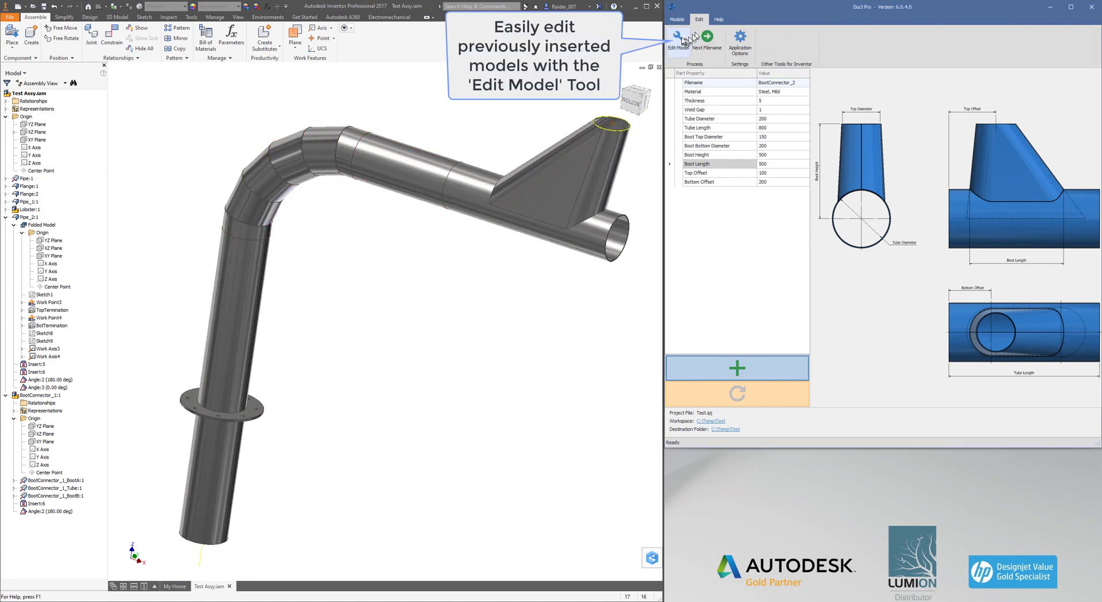
pyautogui.click(678, 38)
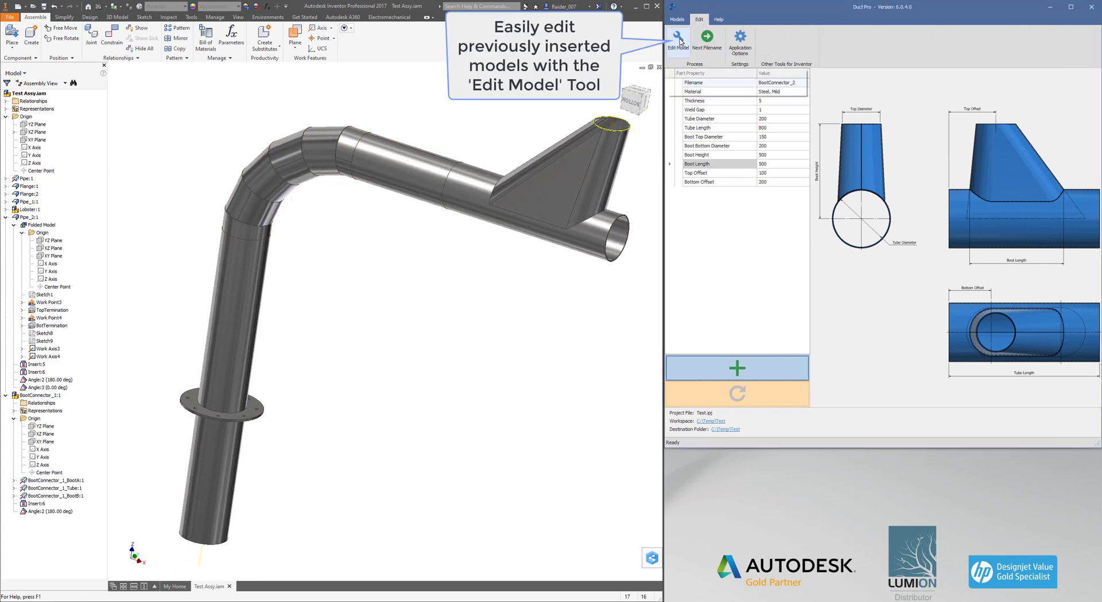
pyautogui.click(330, 151)
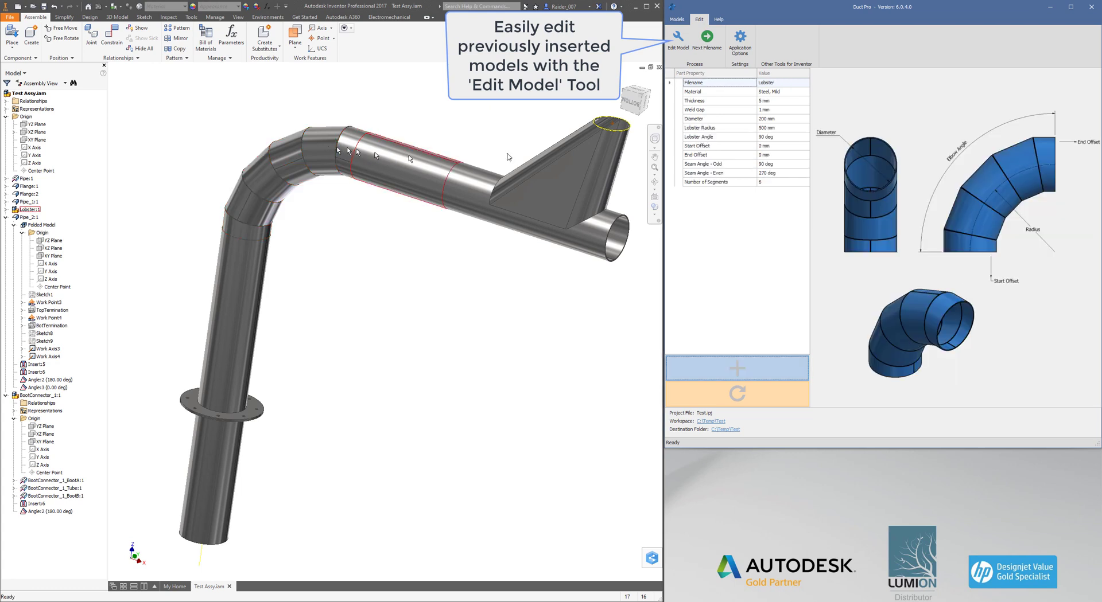
pyautogui.click(782, 128)
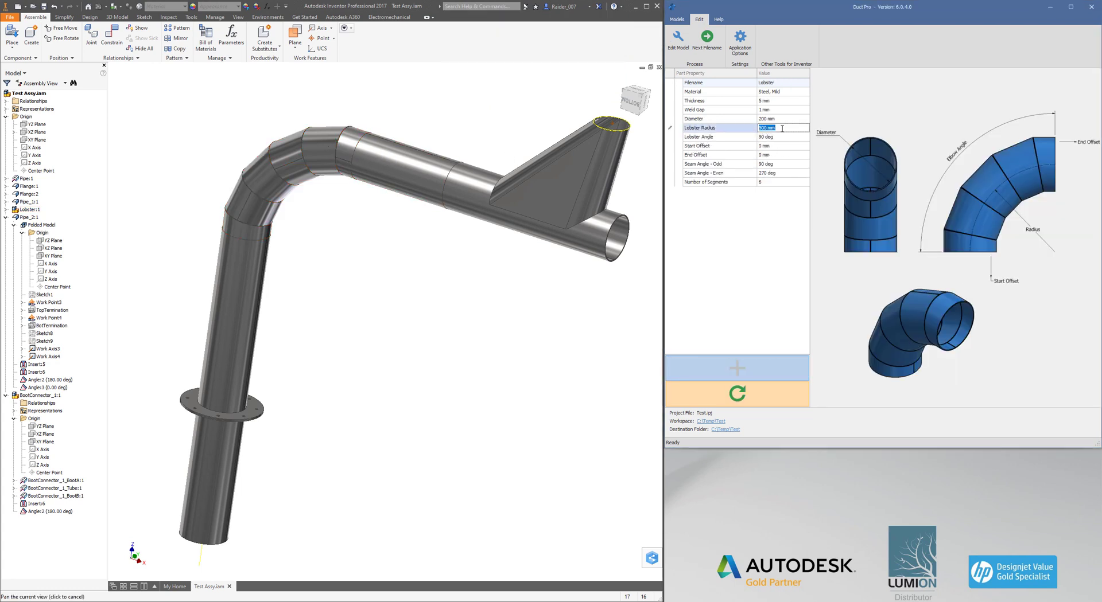
pyautogui.write('400')
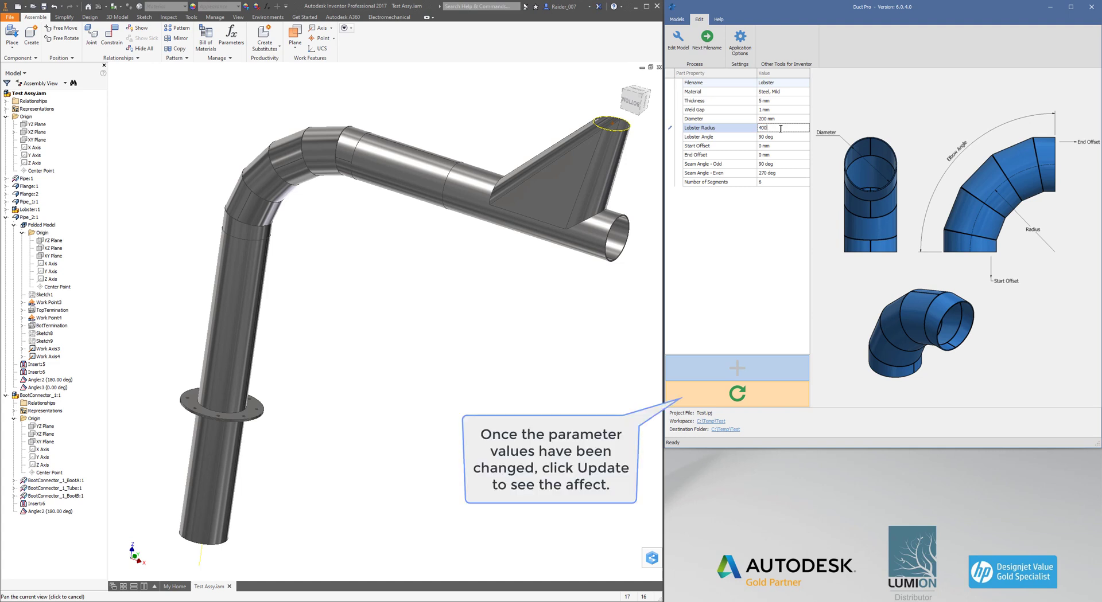
pyautogui.click(737, 394)
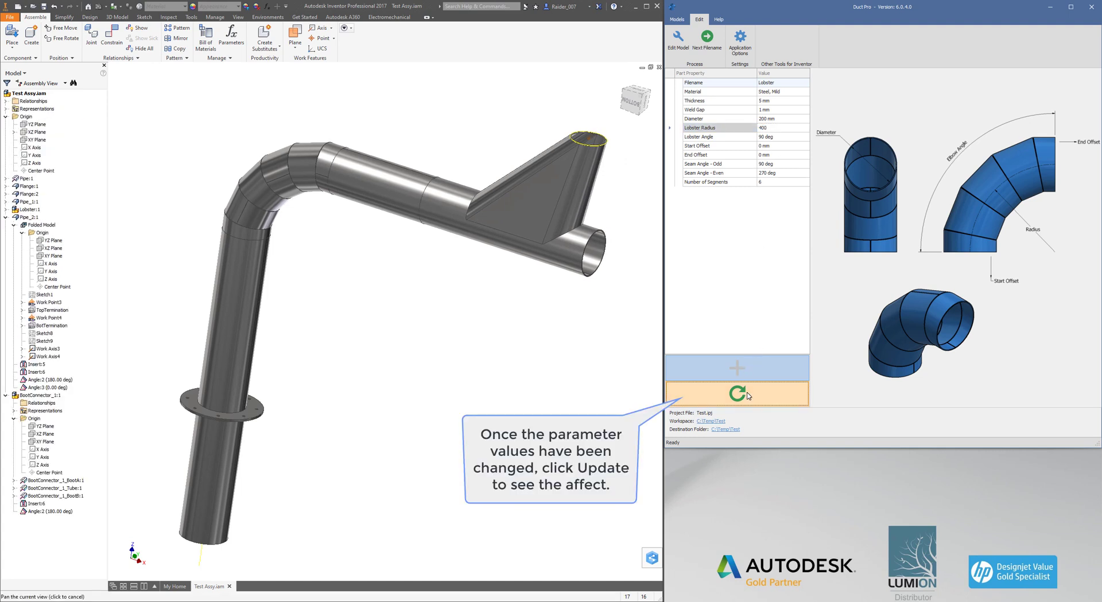
# - Edit the placed boot connector in Duct Pro, setting Boot Height to 400 and Top Offset to 150, and update the model
pyautogui.moveTo(633, 107)
pyautogui.mouseDown()
pyautogui.moveTo(647, 96)
pyautogui.moveTo(637, 109)
pyautogui.mouseUp()
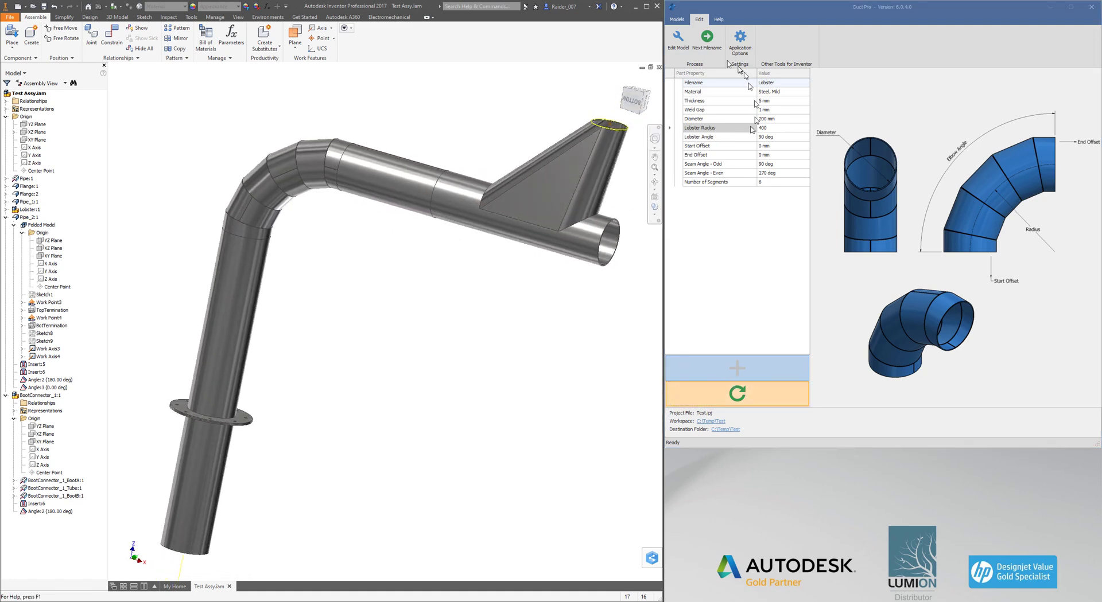
pyautogui.click(683, 46)
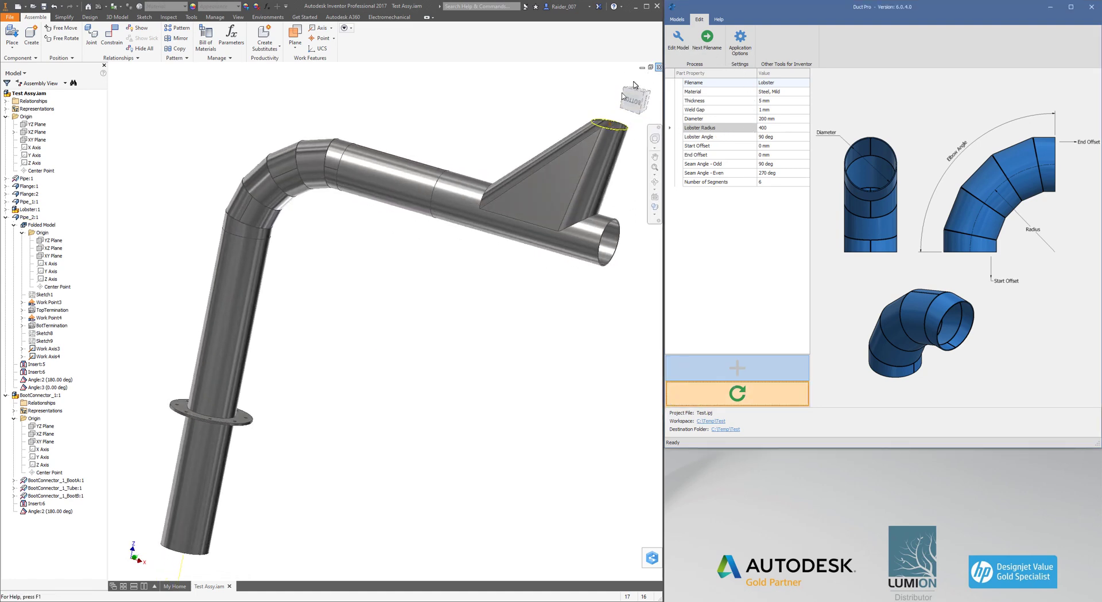
pyautogui.click(578, 168)
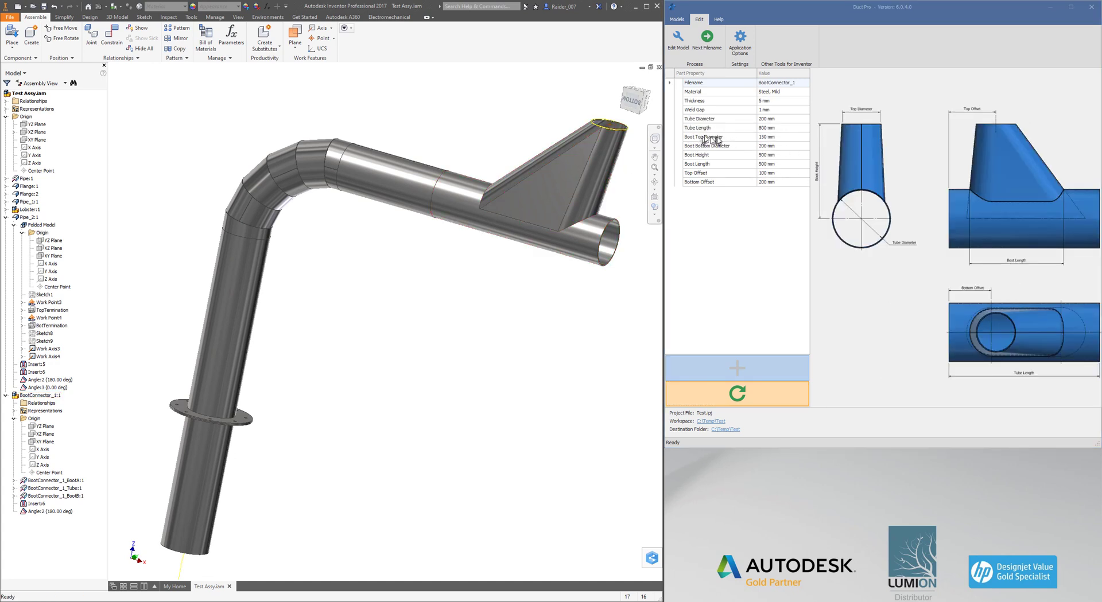
pyautogui.doubleClick(781, 155)
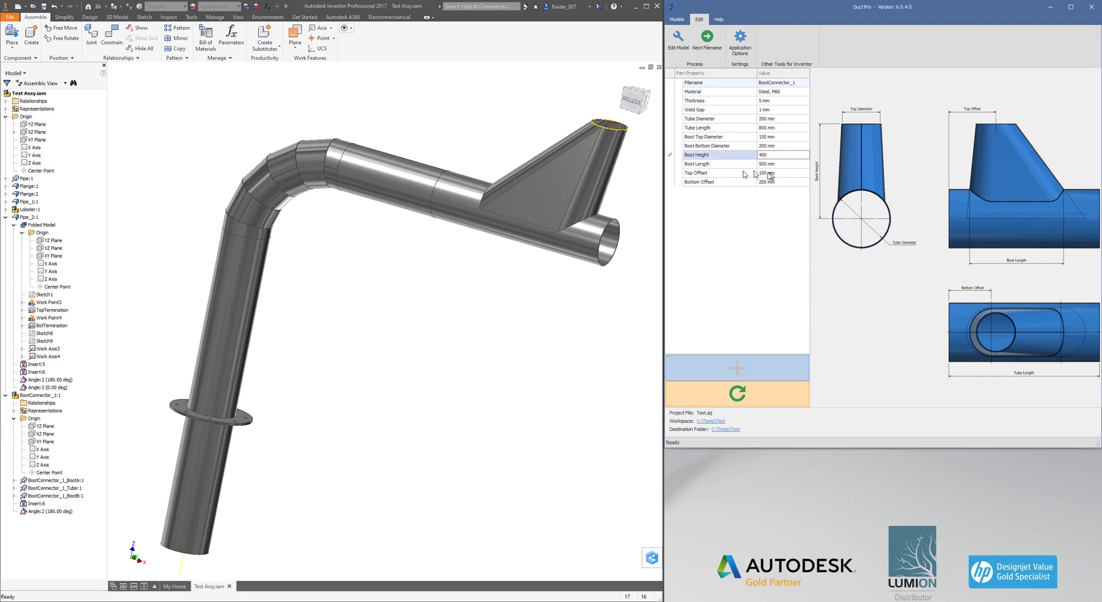
pyautogui.click(789, 173)
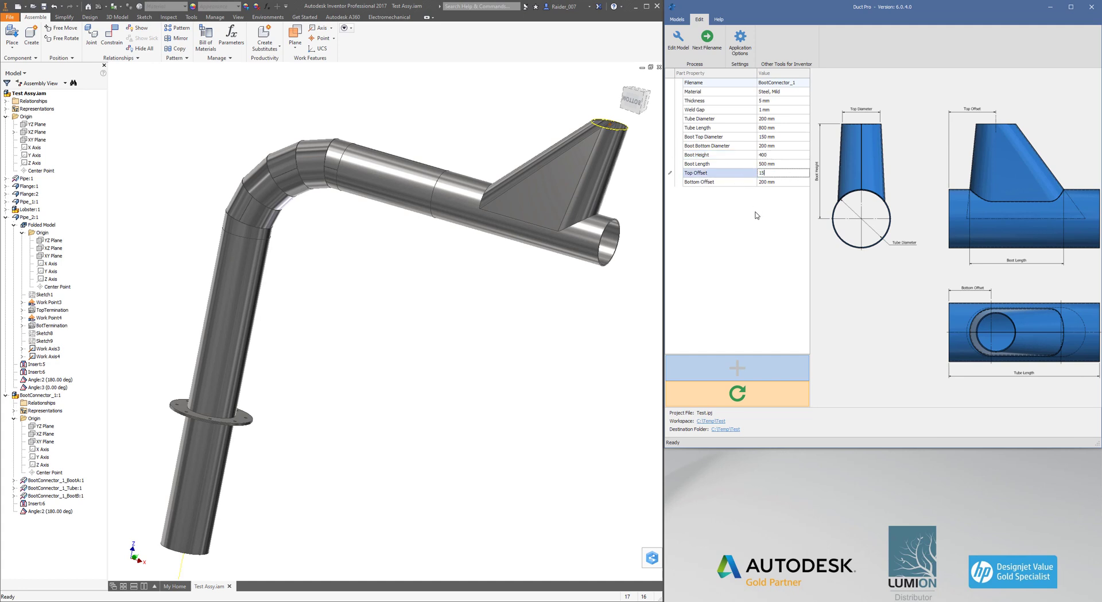
pyautogui.click(735, 392)
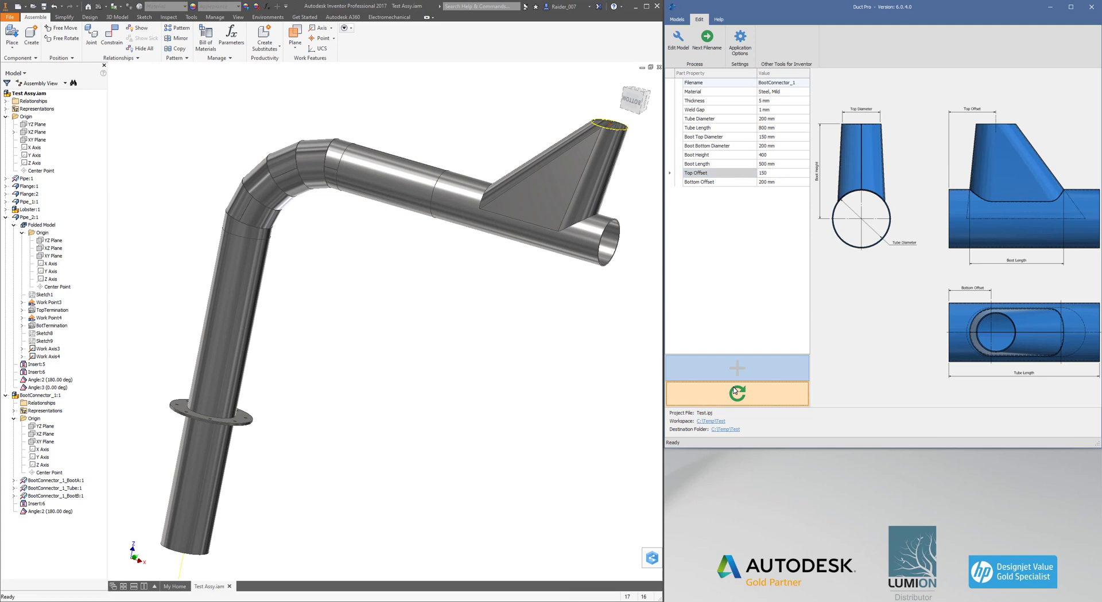
# - Set the boot connector's Top Offset to 200 and update the model
pyautogui.click(633, 105)
pyautogui.scroll(-5, 430, 259)
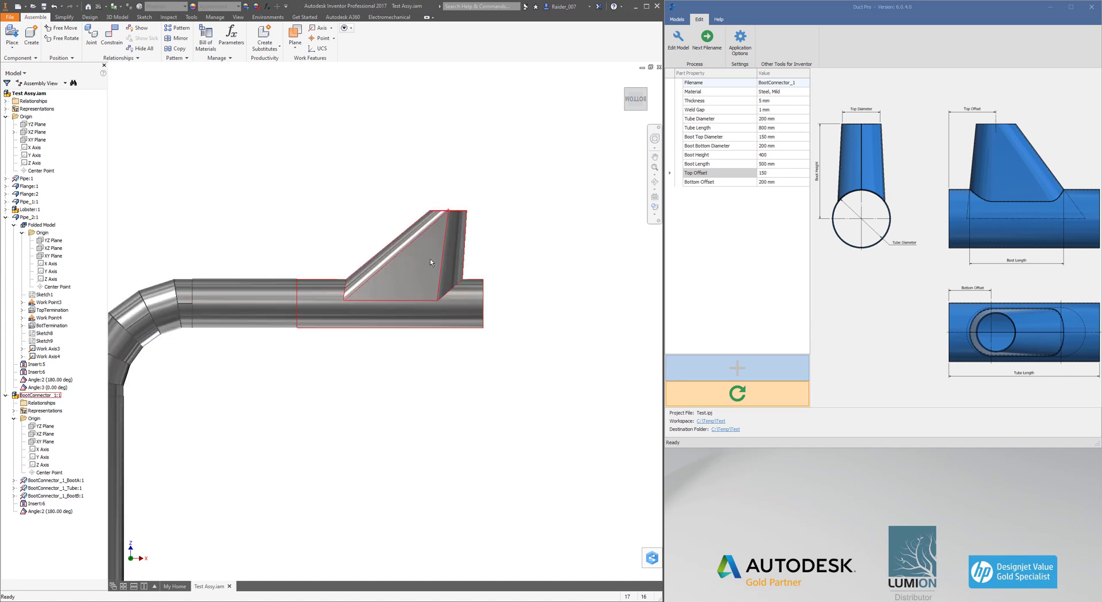
pyautogui.scroll(-3, 431, 263)
pyautogui.click(766, 173)
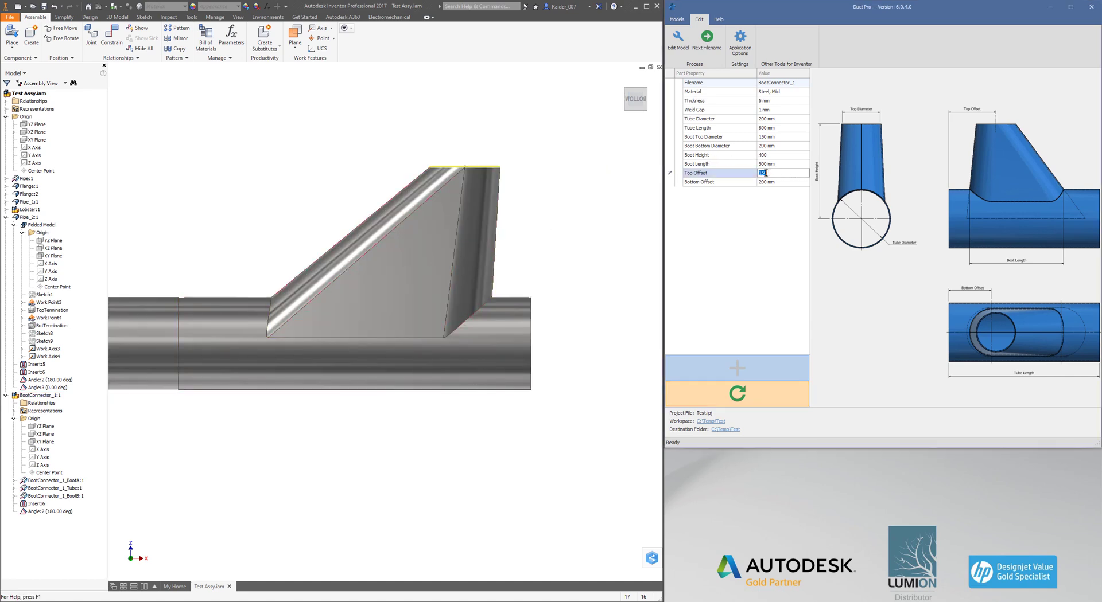
pyautogui.click(738, 395)
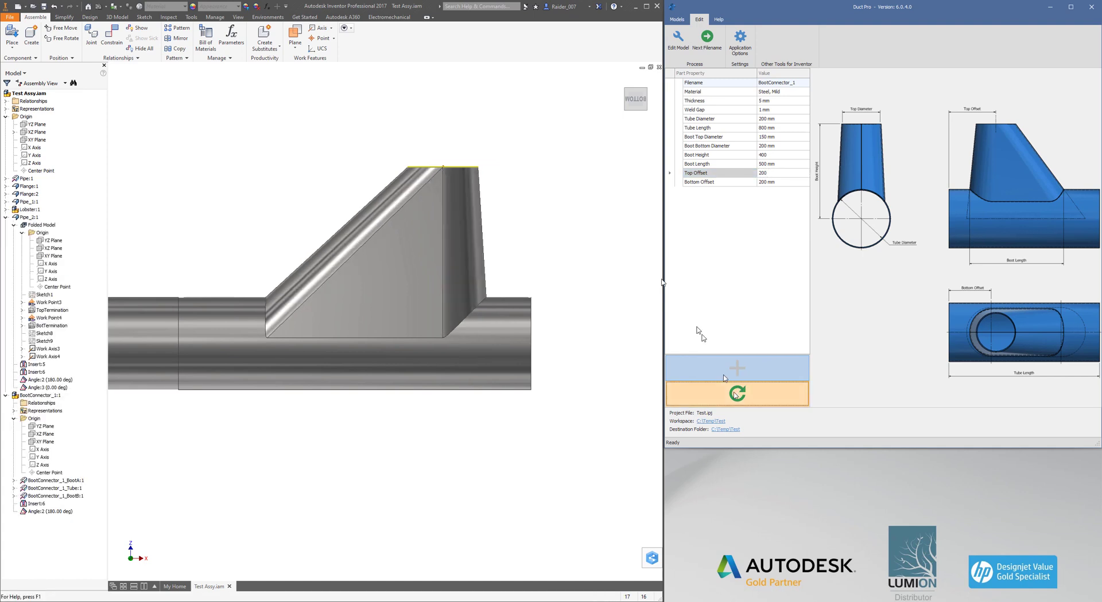
# - Inspect the updated duct assembly and its boot connector from several angles
pyautogui.scroll(5, 561, 177)
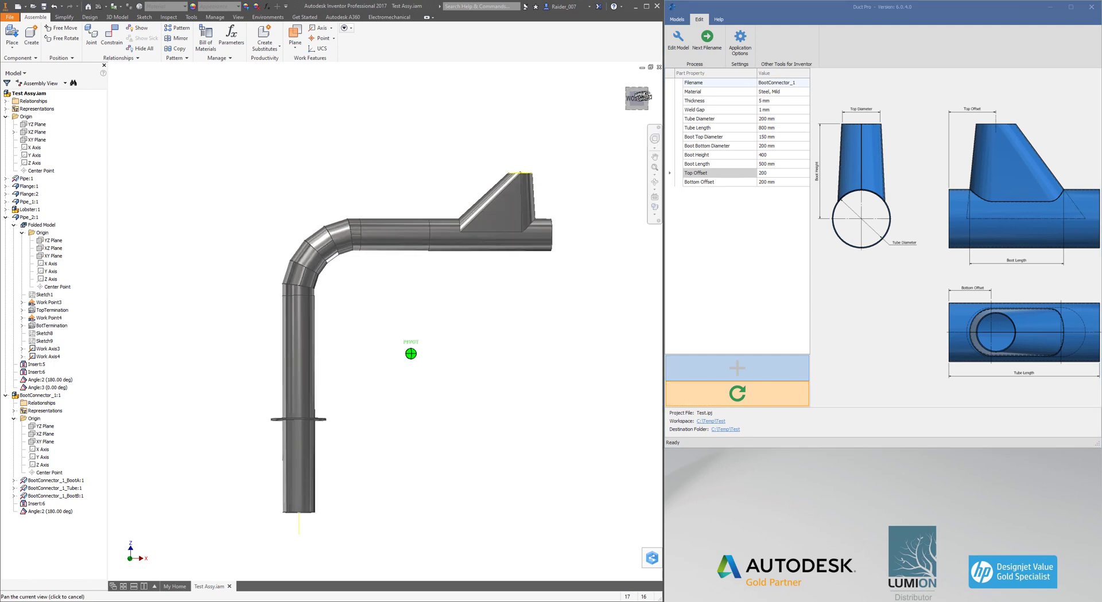
pyautogui.moveTo(644, 96); pyautogui.dragTo(661, 146)
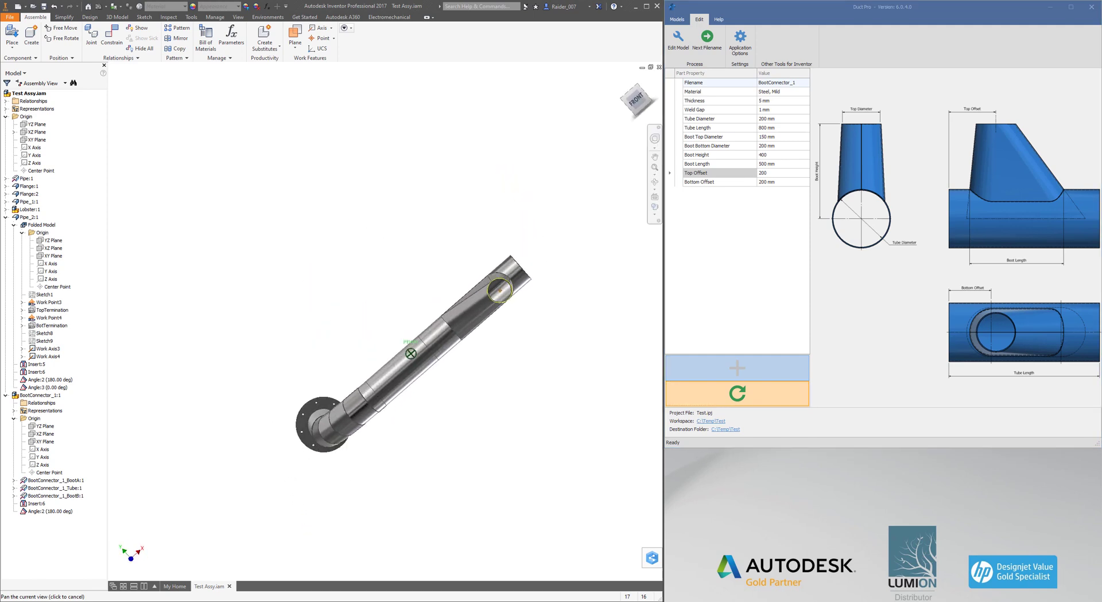
pyautogui.keyDown('shift'); pyautogui.moveTo(500, 290); pyautogui.dragTo(434, 155, button='middle'); pyautogui.keyUp('shift')
pyautogui.scroll(-5, 441, 211)
pyautogui.scroll(6, 436, 212)
pyautogui.scroll(-1, 437, 212)
pyautogui.moveTo(633, 106); pyautogui.dragTo(652, 127)
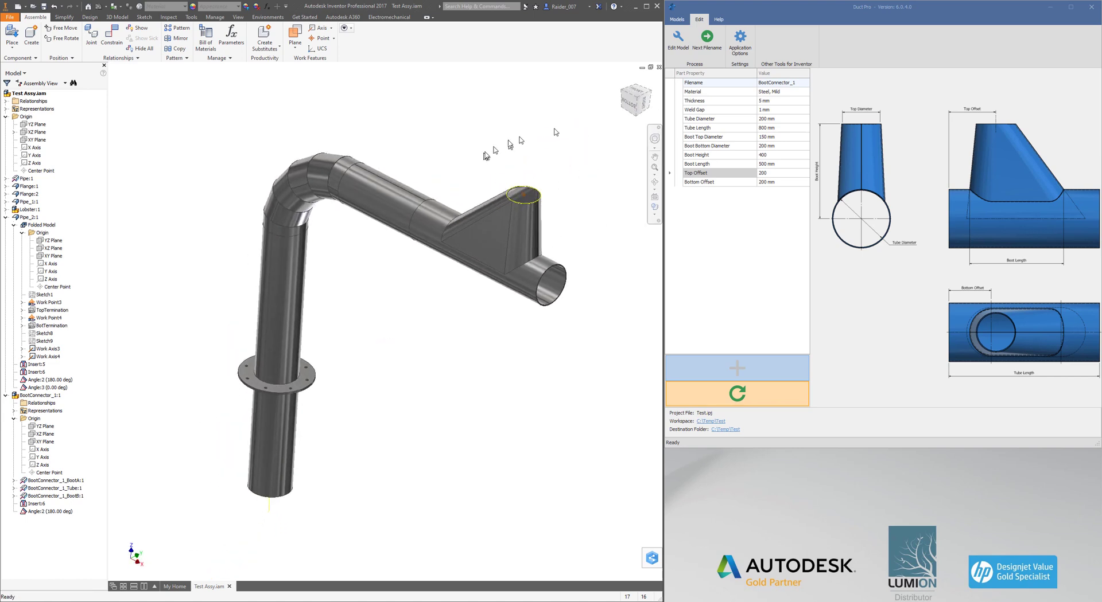
# - Start a Duct Pro square-to-round transition and set its Number of Segments to 2
pyautogui.click(752, 223)
pyautogui.click(677, 21)
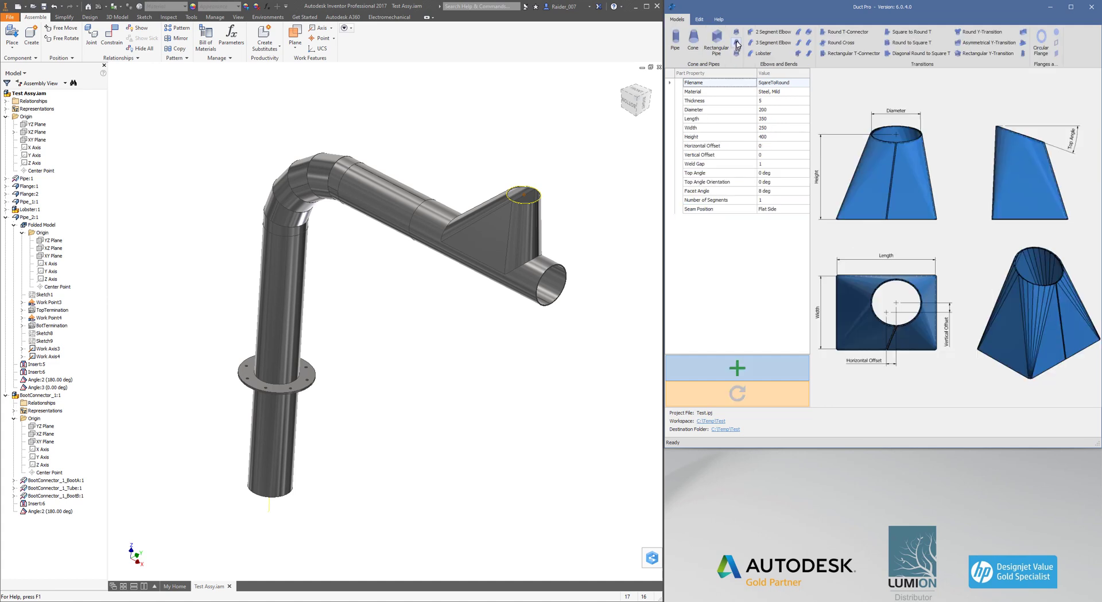
pyautogui.click(774, 137)
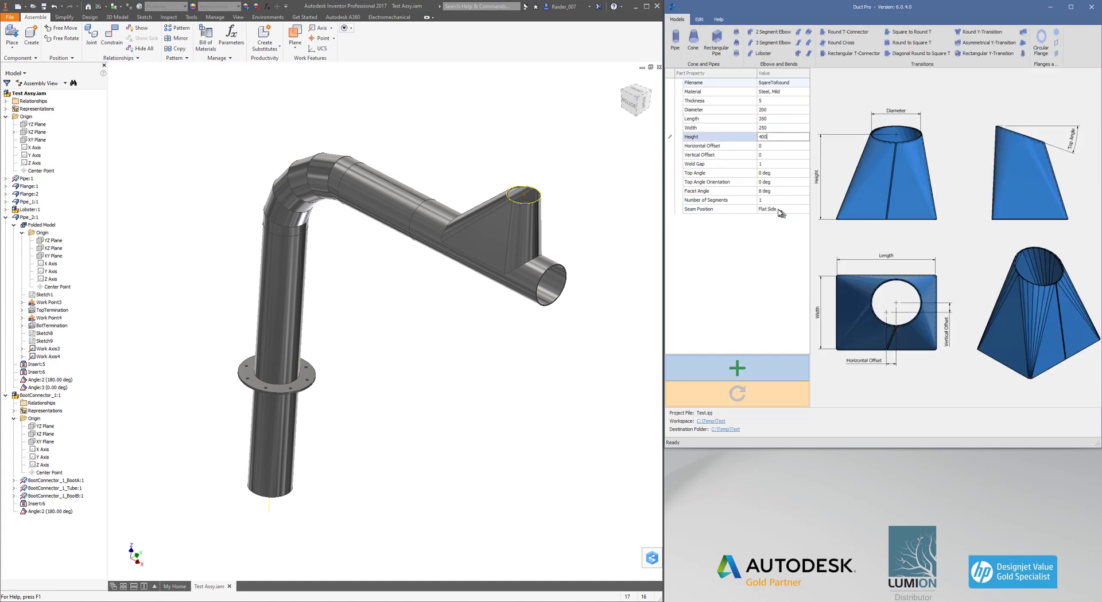
pyautogui.click(776, 205)
pyautogui.click(777, 201)
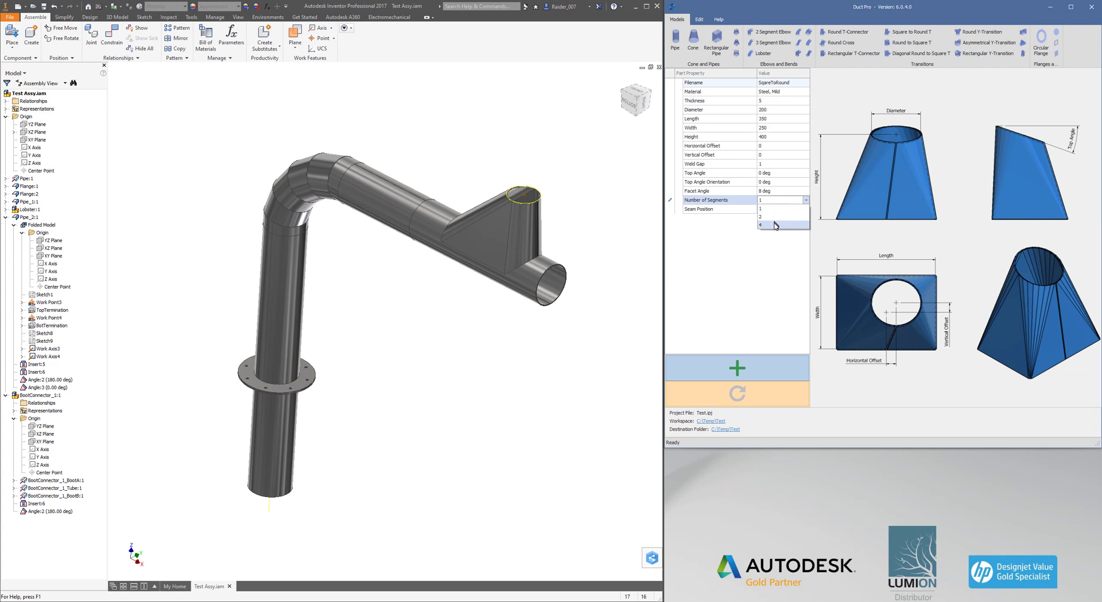
pyautogui.click(785, 217)
# - Generate the square-to-round transition and place one instance in the assembly, below the open end of the boot connector
pyautogui.click(744, 367)
pyautogui.click(546, 381)
pyautogui.rightClick(442, 360)
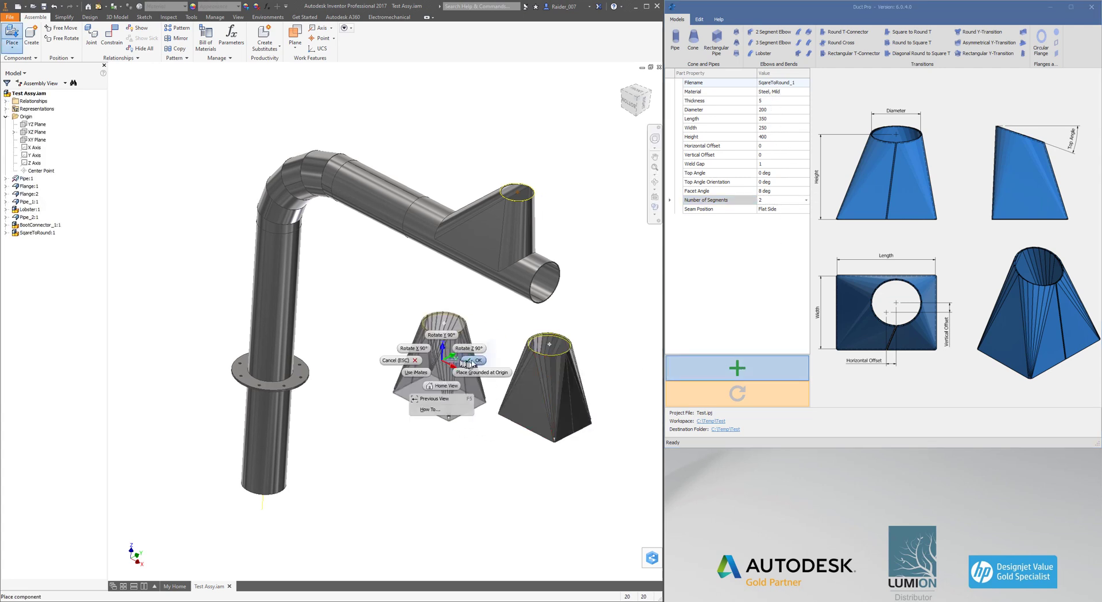
pyautogui.click(471, 361)
# - Add an Insert constraint with 0 mm offset between the transition's round edge and the boot connector's open tube end
pyautogui.press('c')
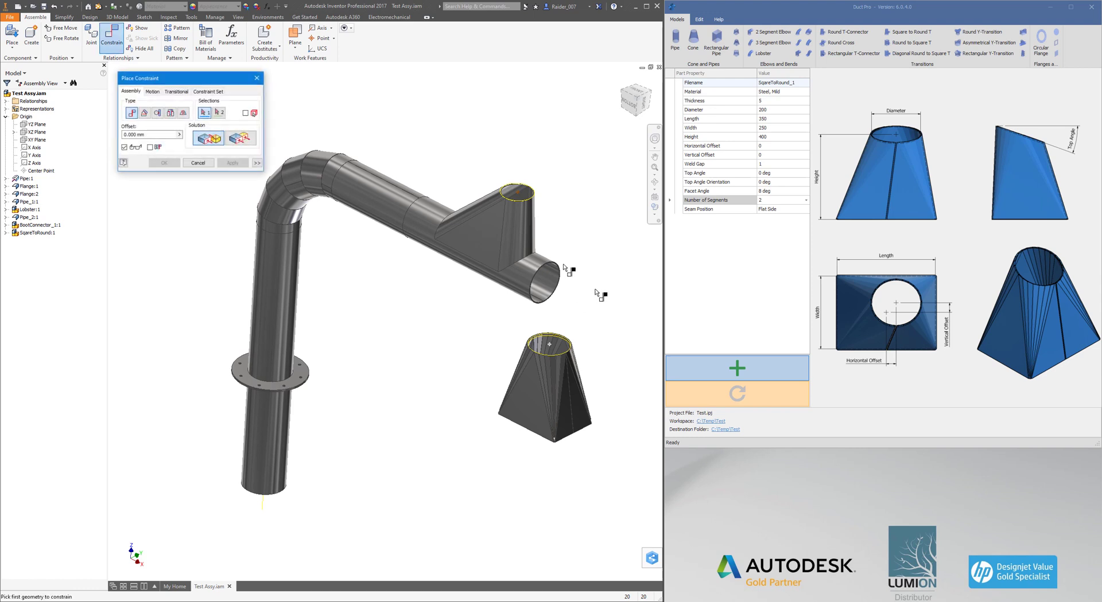
pyautogui.click(169, 113)
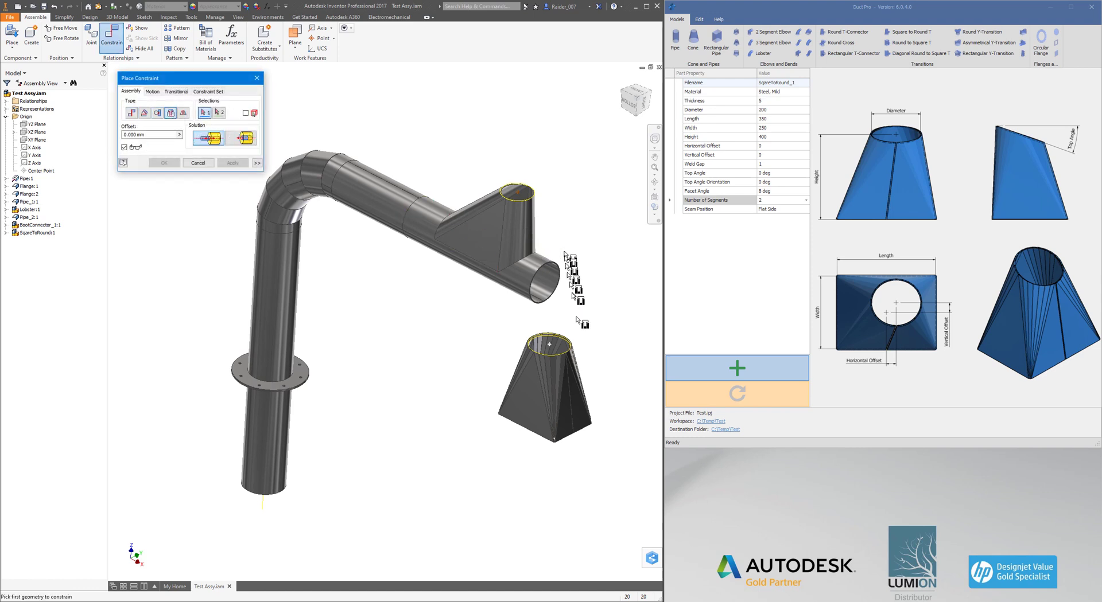
pyautogui.click(566, 337)
pyautogui.click(559, 287)
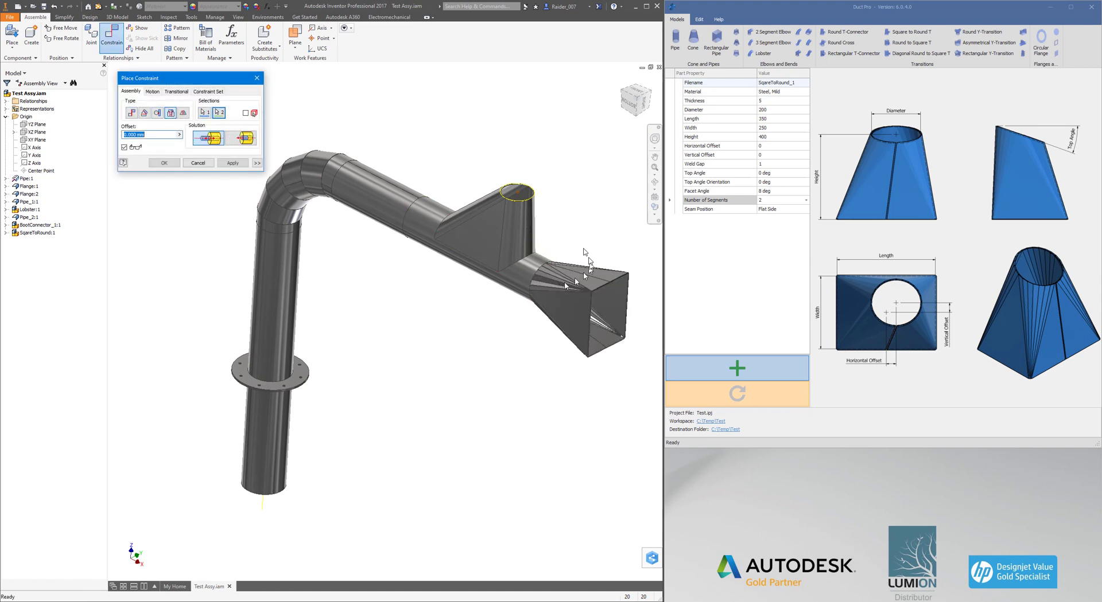
pyautogui.click(233, 163)
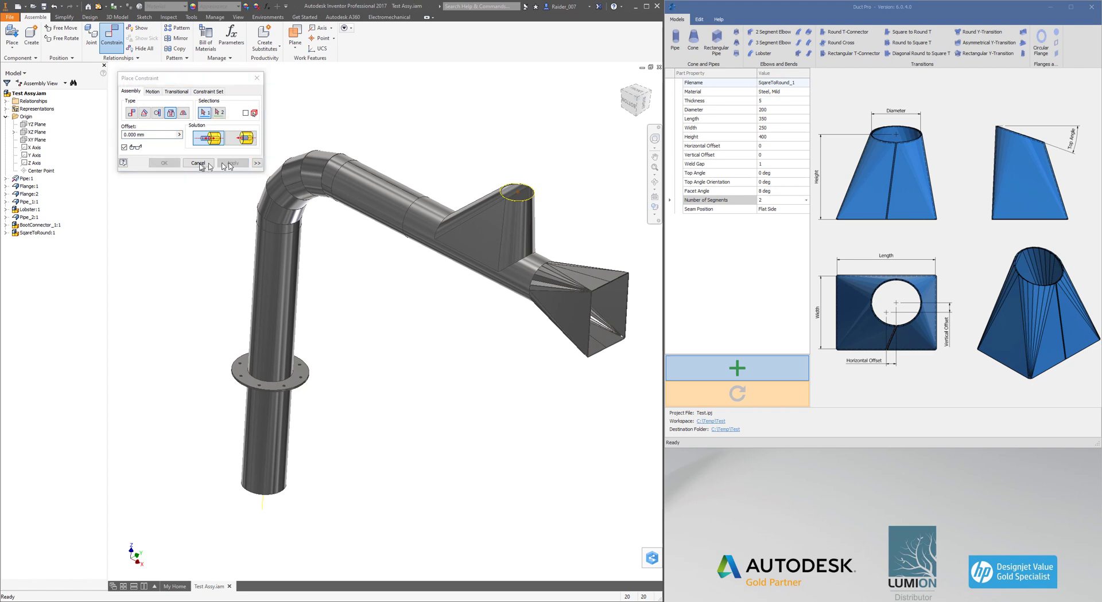
# - Add a 0 deg angle constraint between an origin plane of the square-to-round transition and one of the boot connector
pyautogui.click(144, 113)
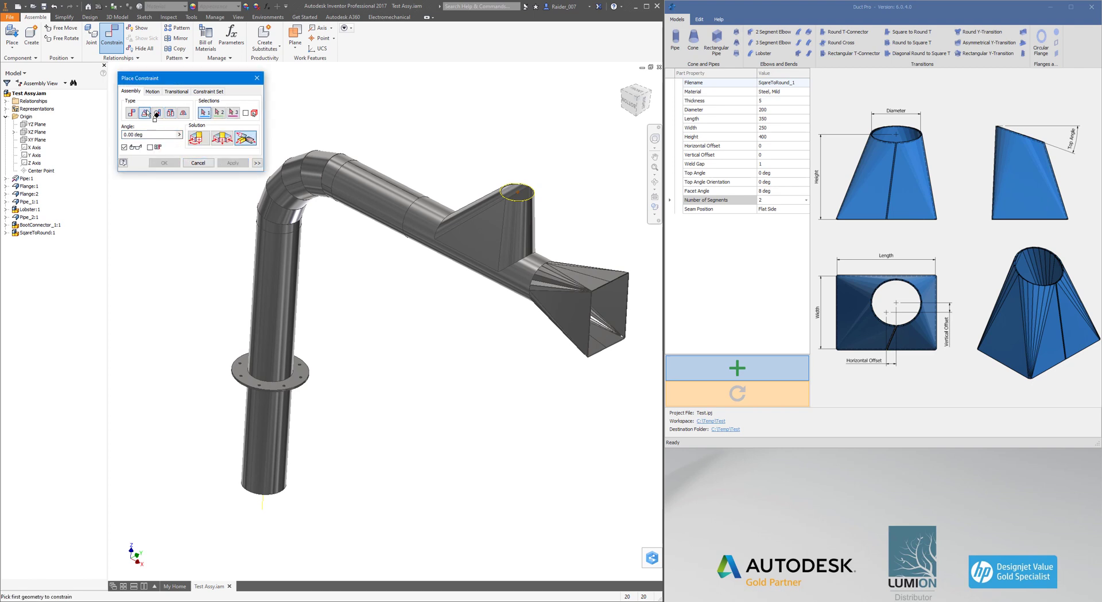
pyautogui.click(6, 233)
pyautogui.click(14, 256)
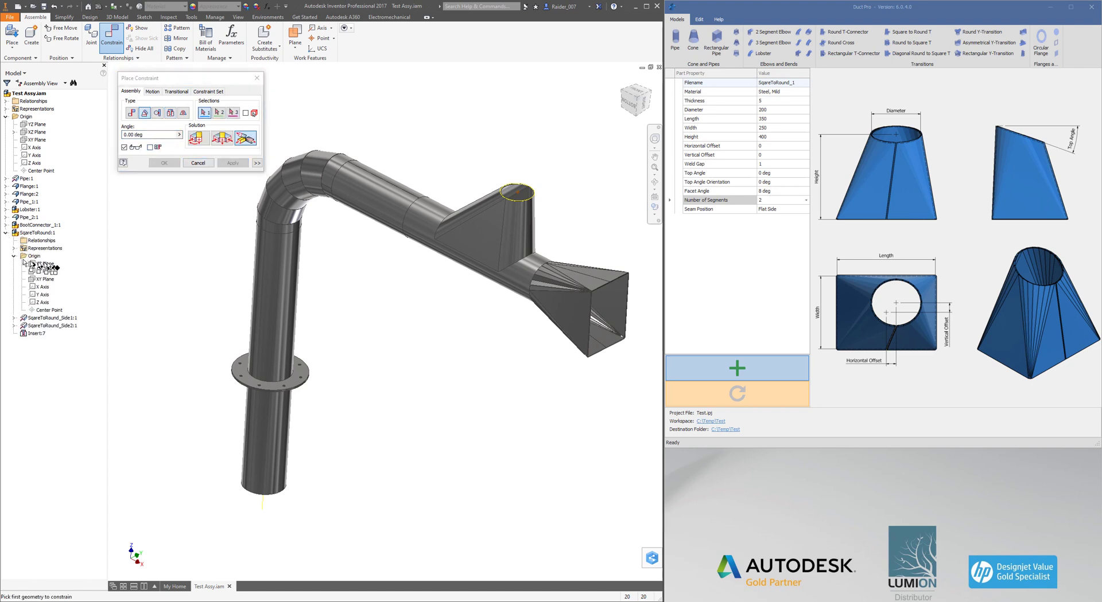
pyautogui.click(24, 262)
pyautogui.click(6, 226)
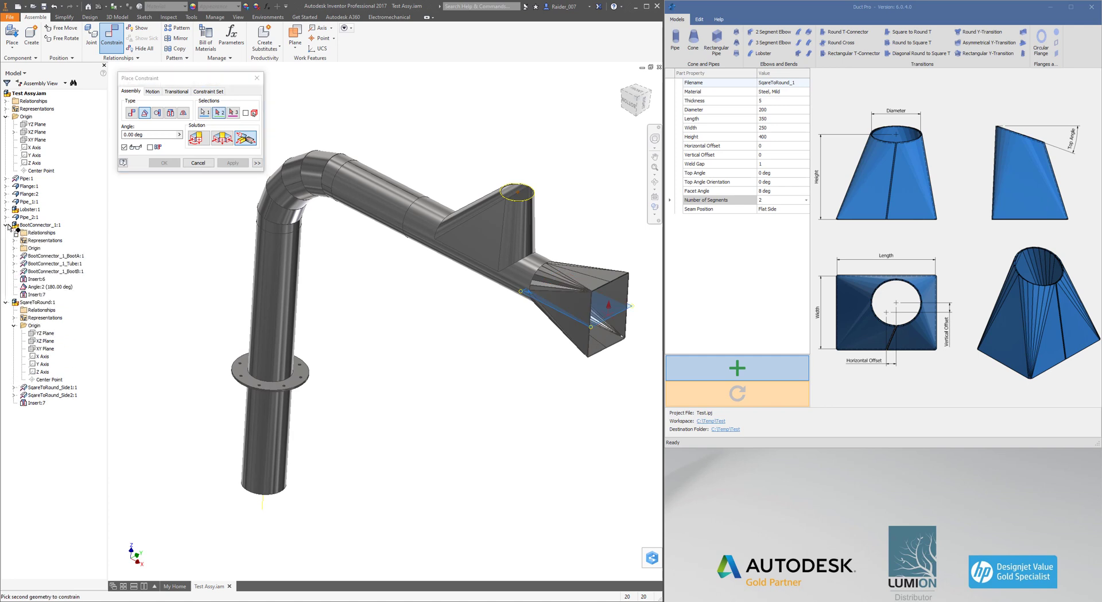
pyautogui.click(13, 249)
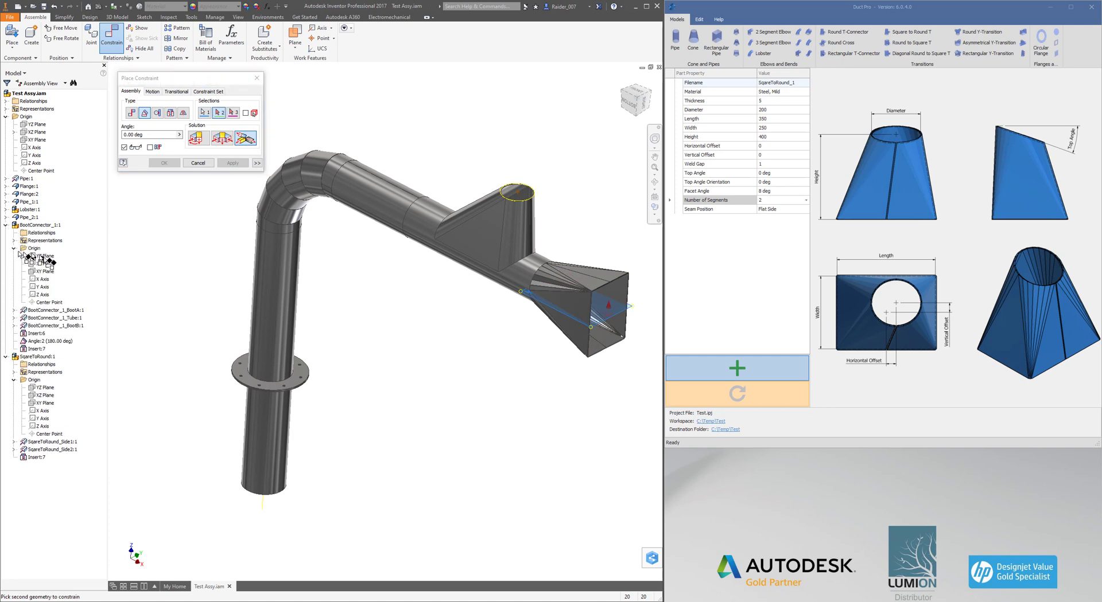
pyautogui.click(45, 258)
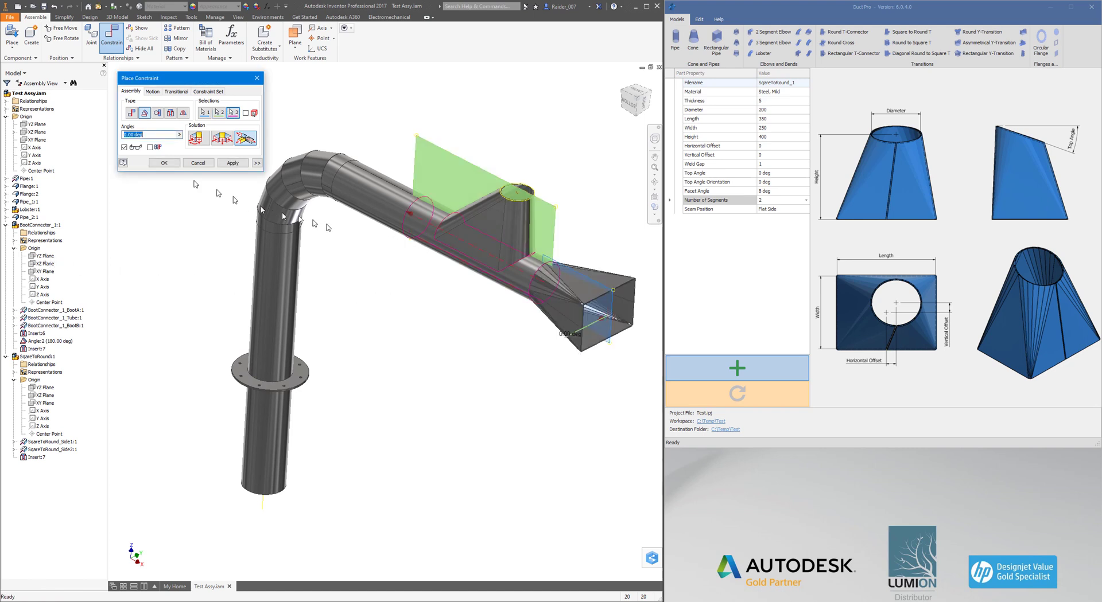
pyautogui.click(161, 165)
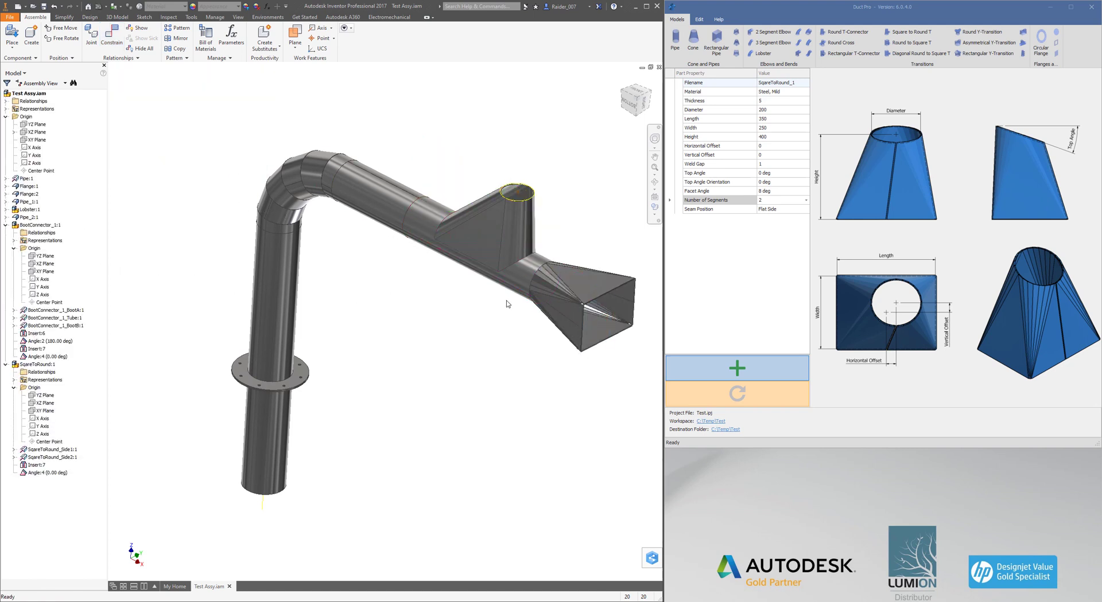
# - Examine the square-to-round transition's faceted faces and its joint with the boot connector tube from several angles
pyautogui.moveTo(504, 303); pyautogui.dragTo(441, 276, button='middle')
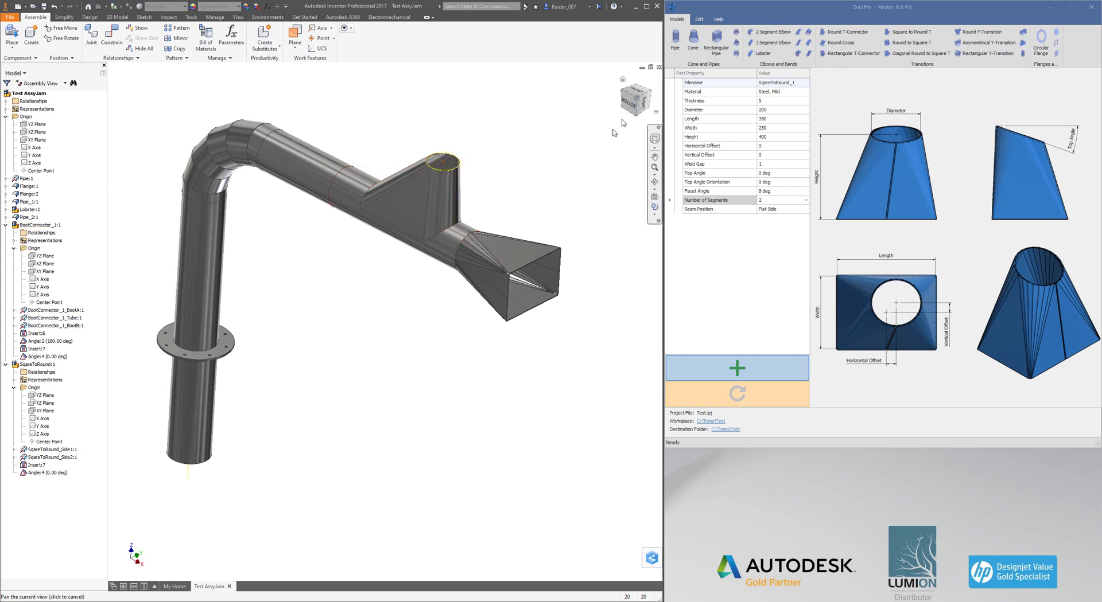
pyautogui.keyDown('shift'); pyautogui.moveTo(511, 252); pyautogui.dragTo(522, 243, button='middle'); pyautogui.keyUp('shift')
pyautogui.moveTo(523, 243); pyautogui.dragTo(426, 307, button='middle')
pyautogui.keyDown('shift'); pyautogui.moveTo(426, 307); pyautogui.dragTo(615, 243, button='middle'); pyautogui.keyUp('shift')
pyautogui.scroll(6, 356, 166)
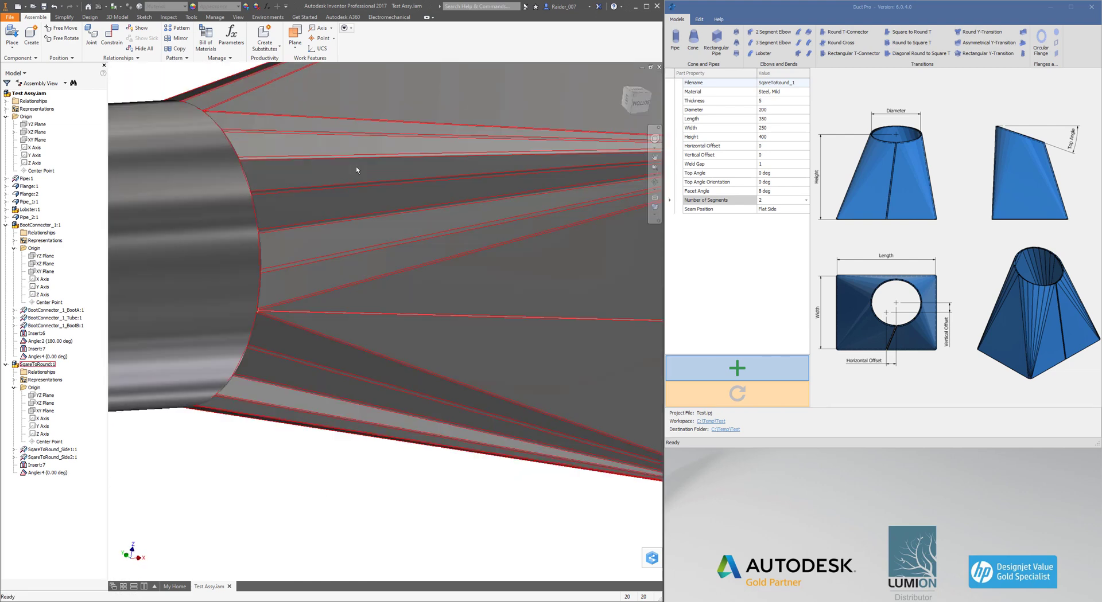
pyautogui.scroll(-8, 356, 169)
pyautogui.keyDown('shift'); pyautogui.moveTo(330, 217); pyautogui.dragTo(388, 256, button='middle'); pyautogui.keyUp('shift')
pyautogui.scroll(6, 326, 289)
pyautogui.scroll(-6, 322, 281)
# - Edit the vertical pipe above the flanges in Duct Pro, reducing its Height, and update the model
pyautogui.click(699, 19)
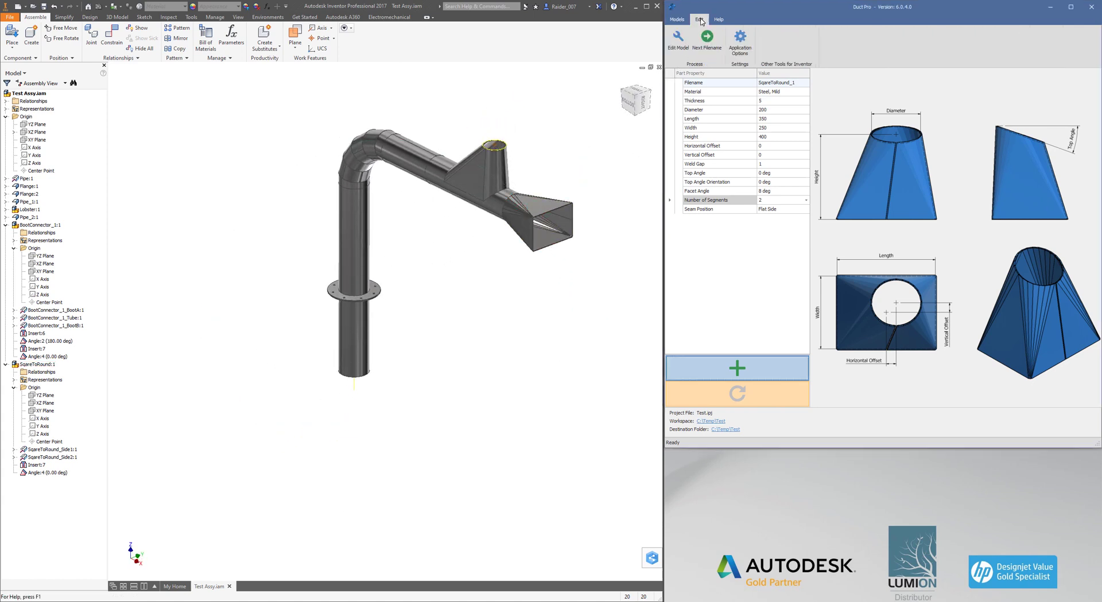
pyautogui.click(679, 43)
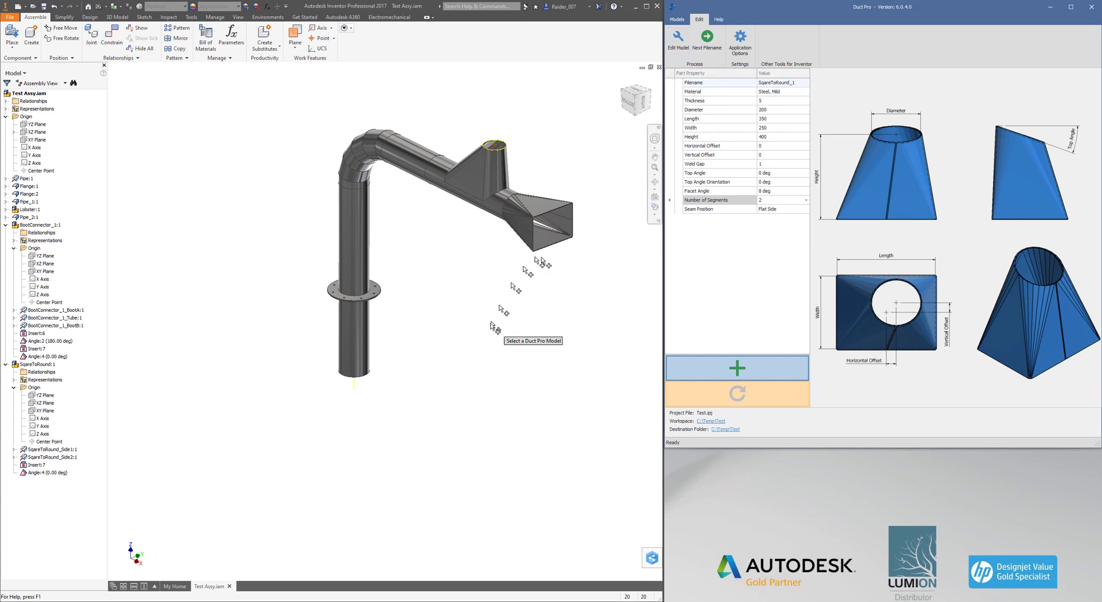
pyautogui.click(356, 227)
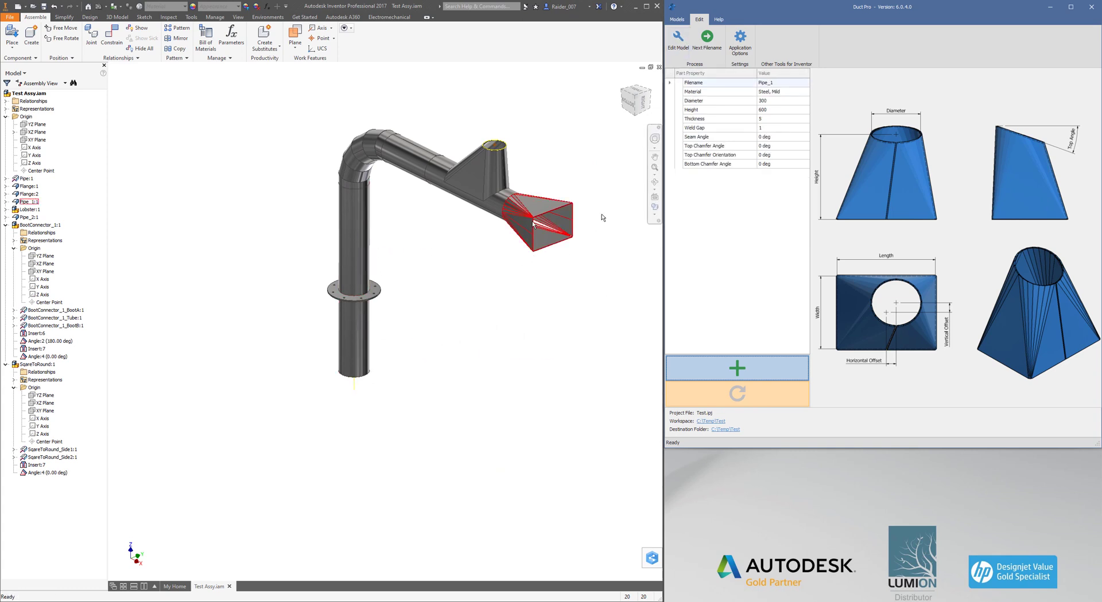
pyautogui.click(774, 110)
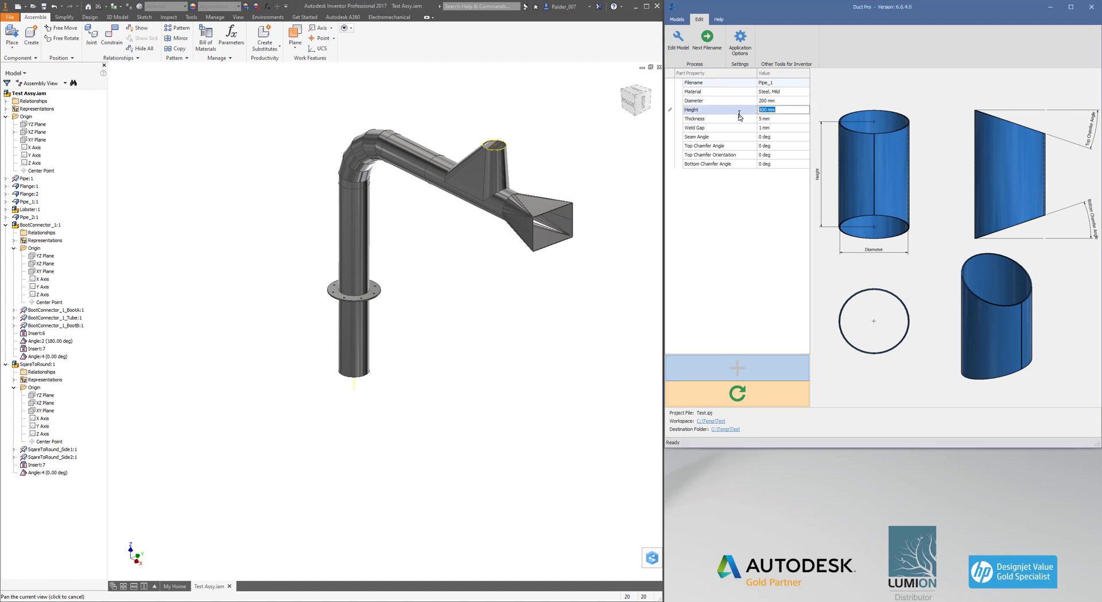
pyautogui.click(737, 394)
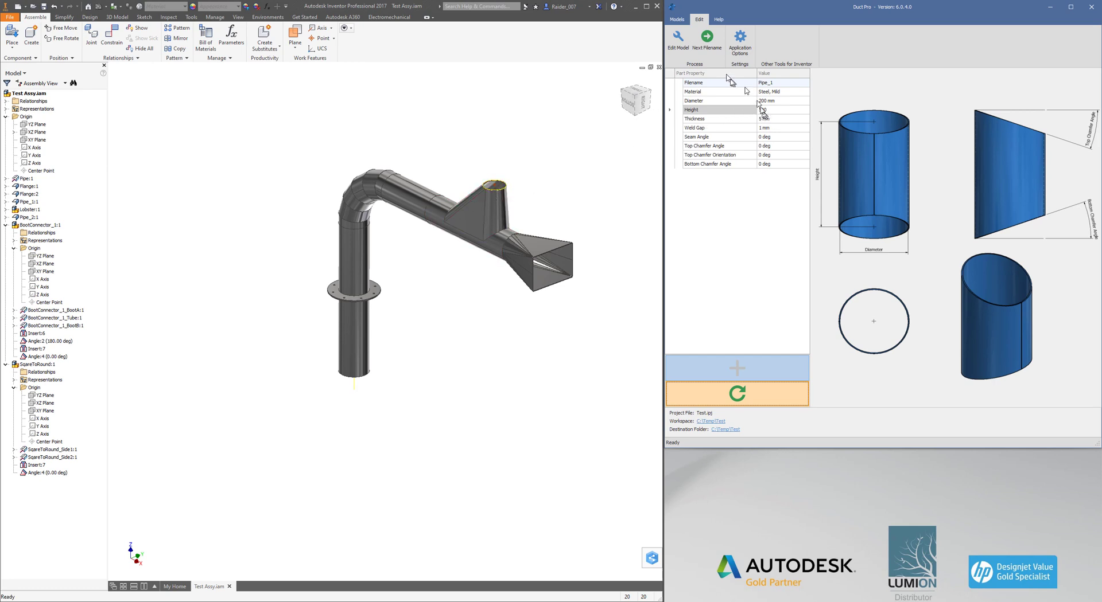
# - Edit the Lobster bend in Duct Pro, setting its Lobster Radius to 300, and update the model
pyautogui.click(359, 191)
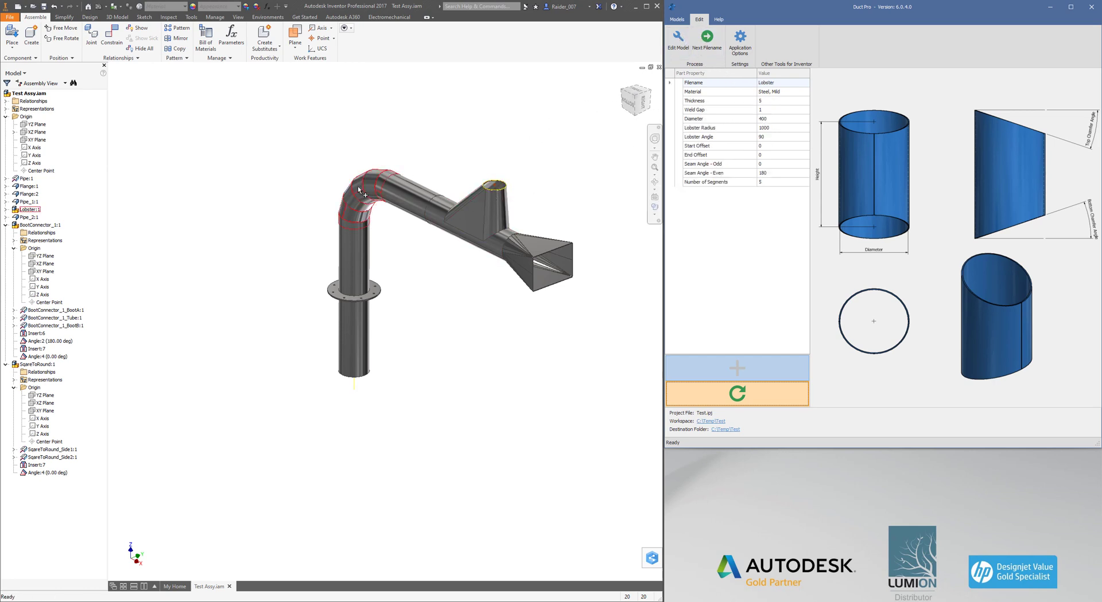
pyautogui.click(786, 128)
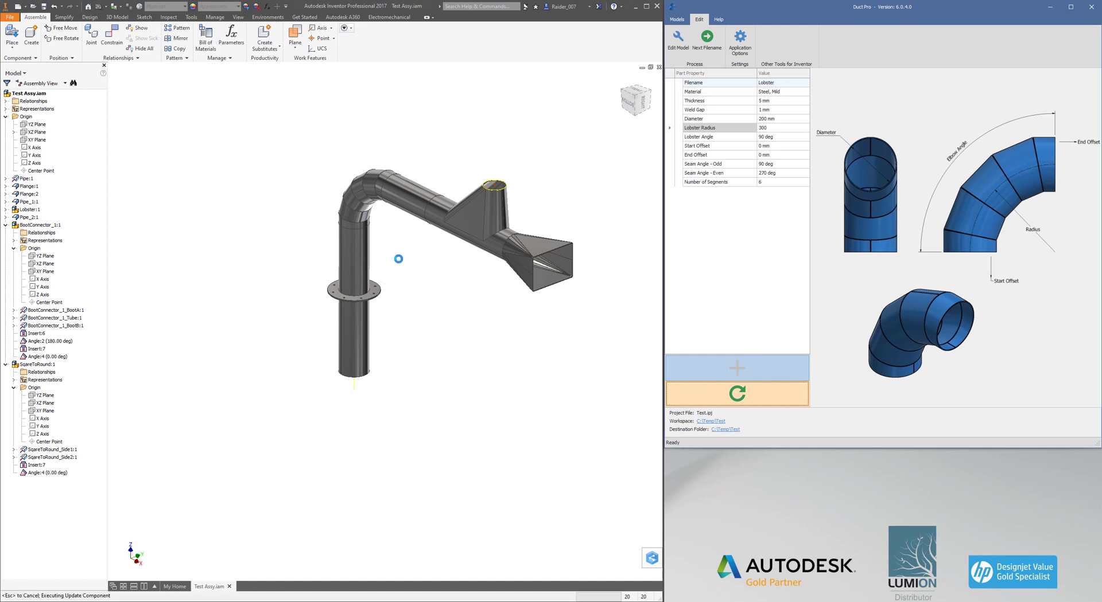
pyautogui.click(625, 106)
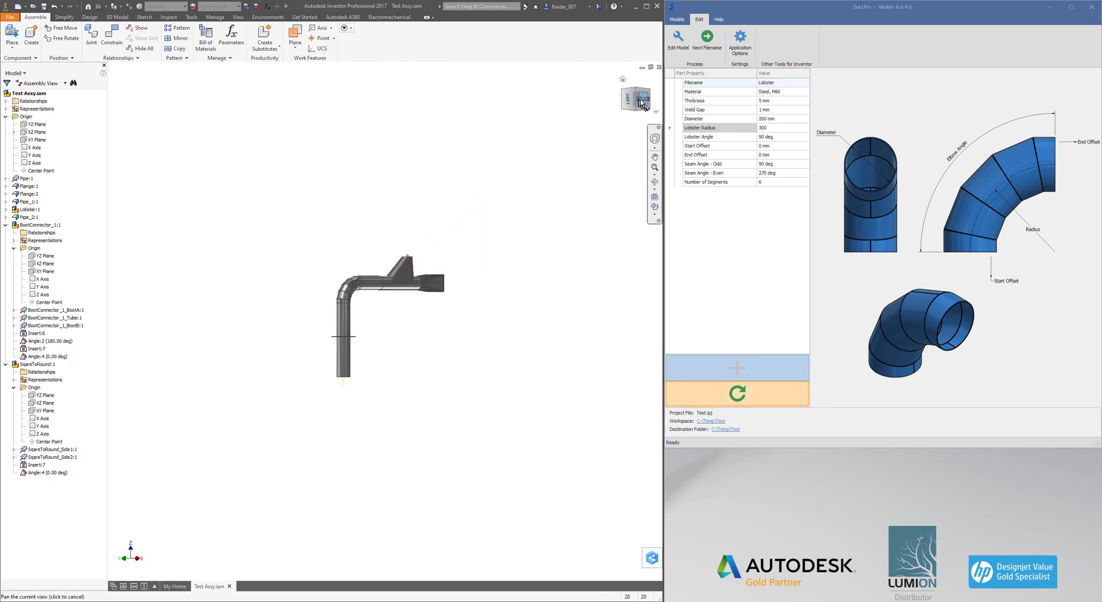
pyautogui.click(641, 102)
pyautogui.scroll(-6, 350, 301)
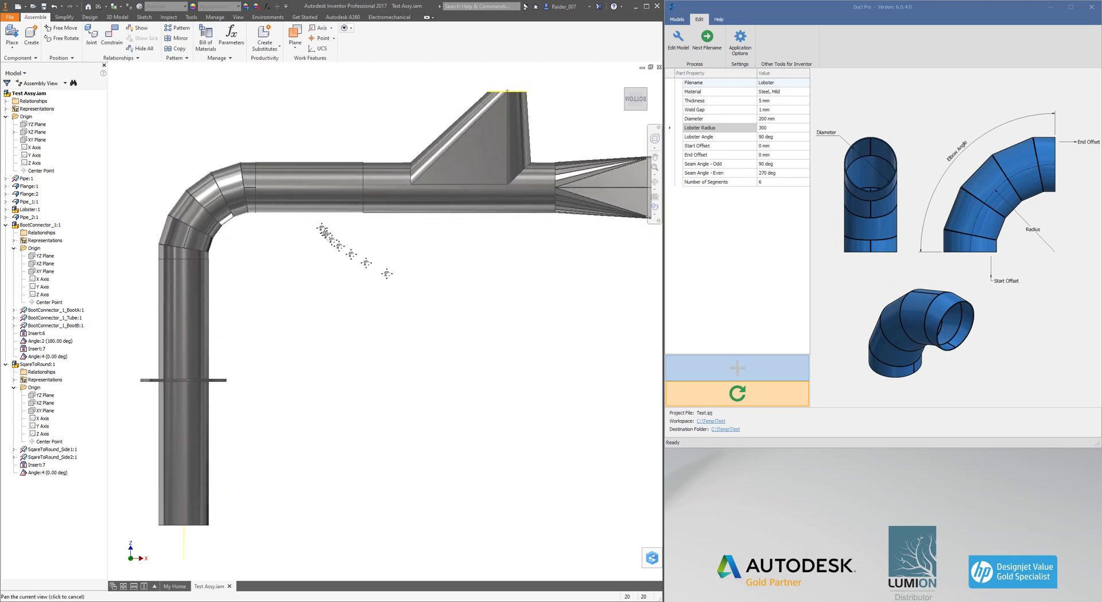
pyautogui.scroll(3, 323, 229)
pyautogui.moveTo(403, 236)
pyautogui.keyDown('shift'); pyautogui.mouseDown(button='middle')
pyautogui.moveTo(390, 190)
pyautogui.moveTo(310, 221)
pyautogui.moveTo(433, 186)
pyautogui.moveTo(396, 221)
pyautogui.moveTo(480, 167)
pyautogui.moveTo(462, 214)
pyautogui.mouseUp(button='middle'); pyautogui.keyUp('shift')
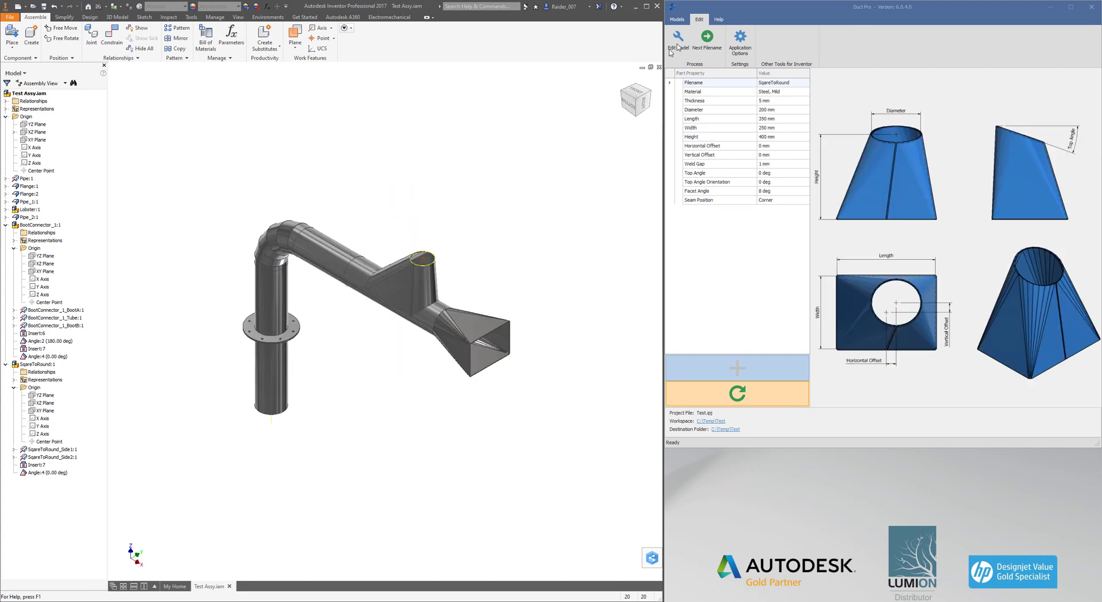
# - Start a Duct Pro cone and set its Top Diameter to 200 and Bottom Diameter to 2ft
pyautogui.click(680, 19)
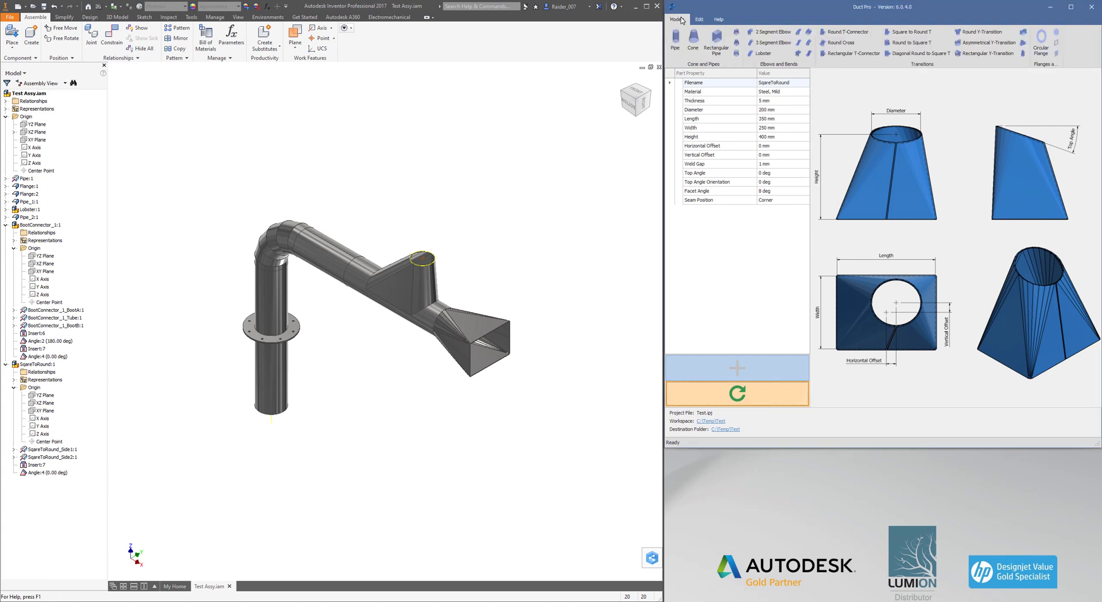
pyautogui.click(692, 39)
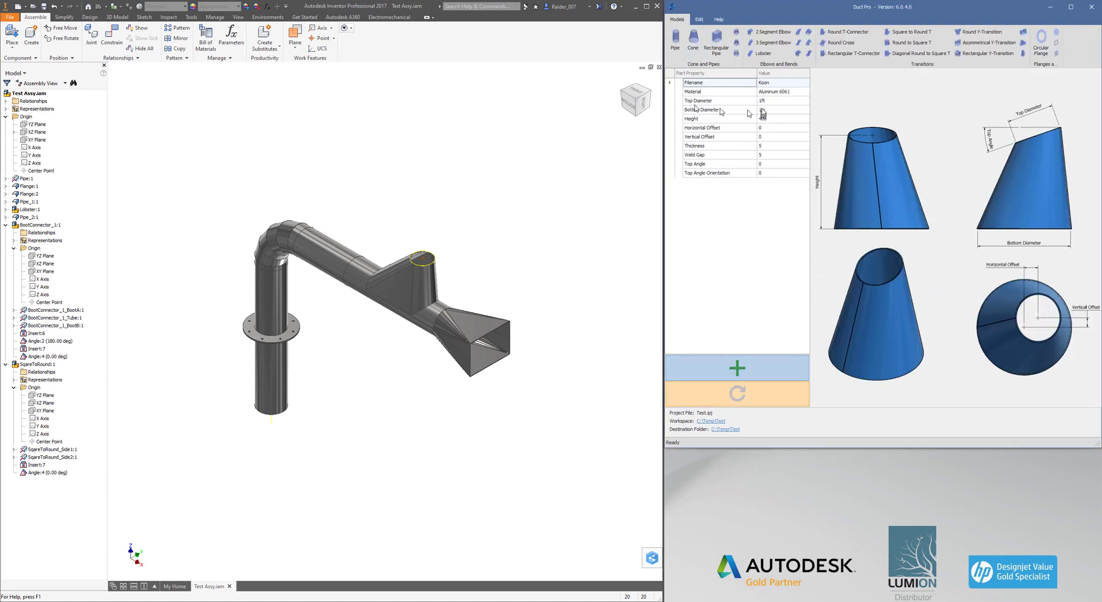
pyautogui.click(780, 100)
pyautogui.write('200')
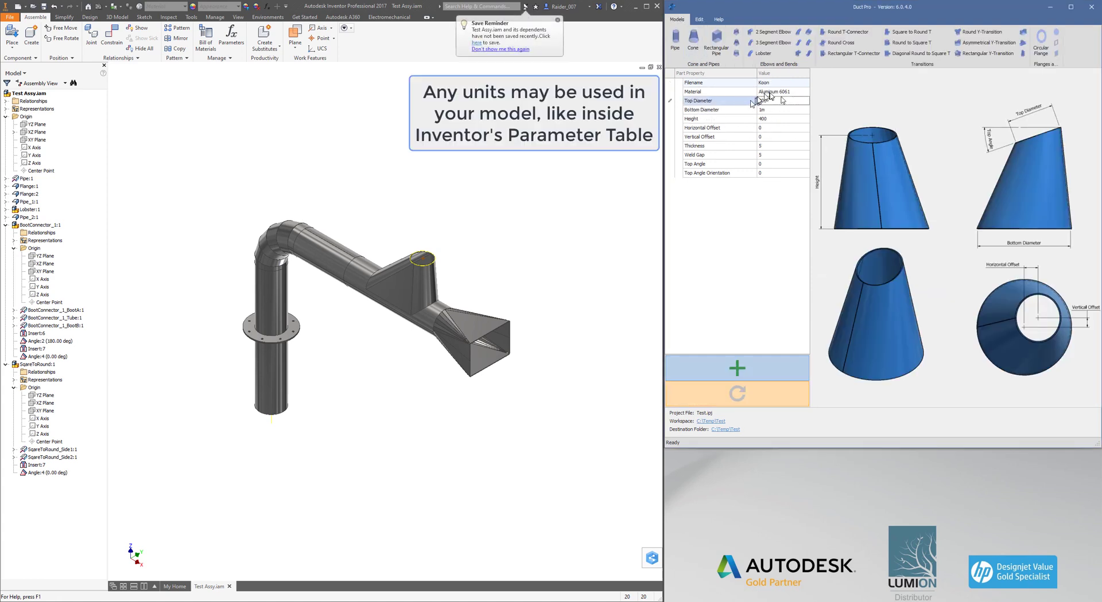
pyautogui.click(771, 110)
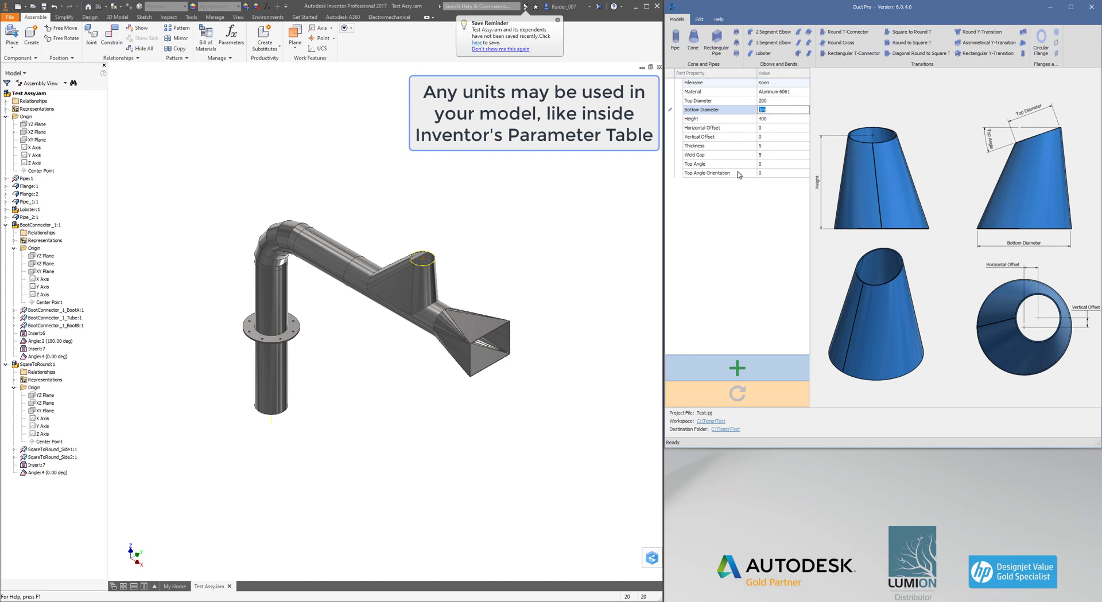
pyautogui.write('2ft')
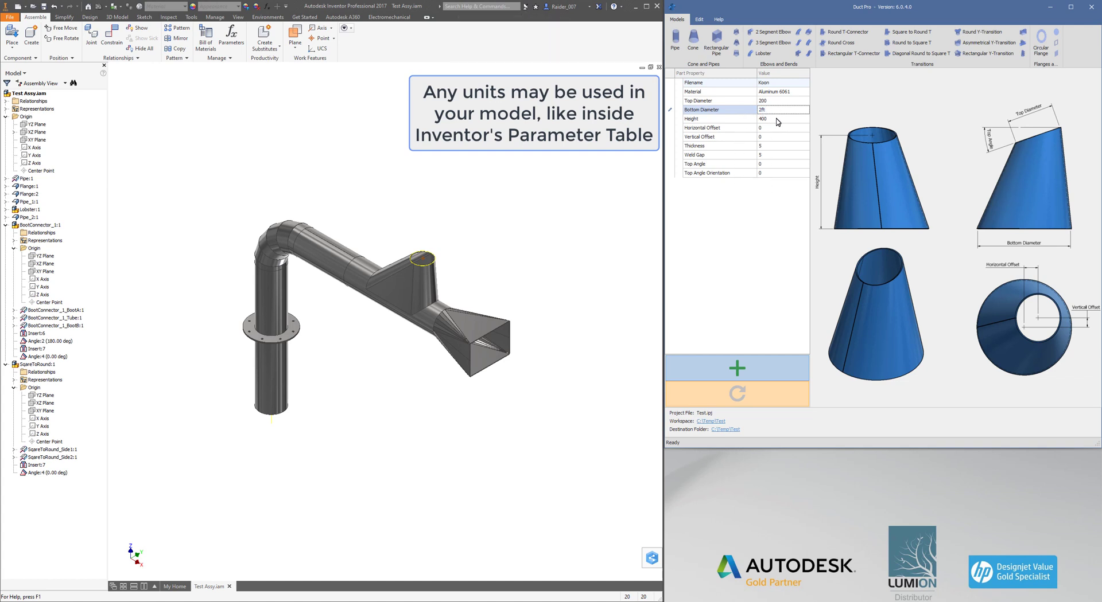
# - Set the cone's Weld Gap to 1mm and its Material to Steel, Mild in Duct Pro
pyautogui.click(776, 119)
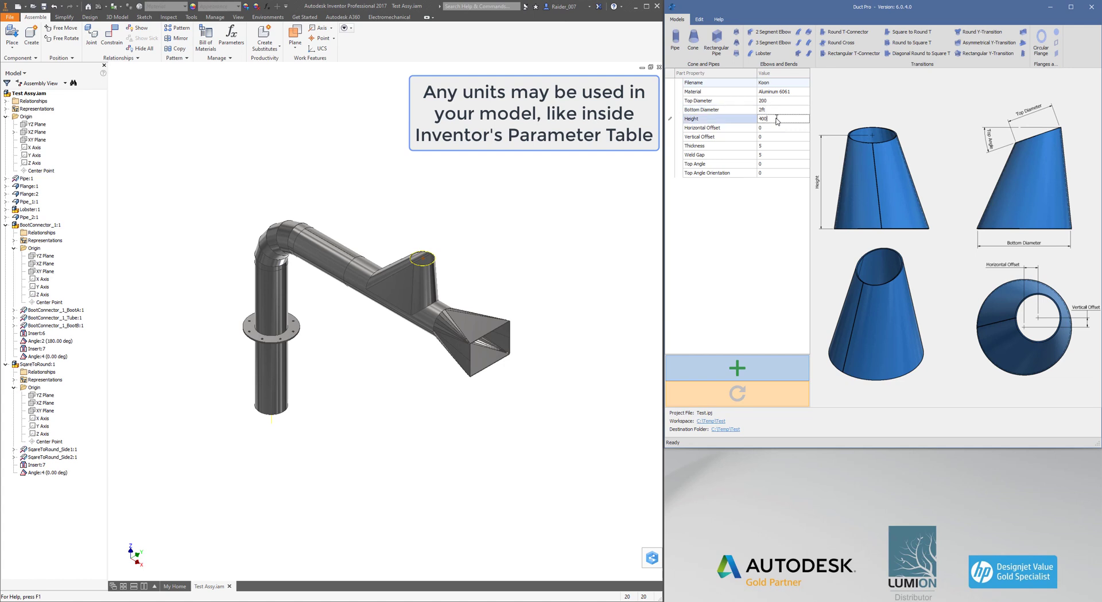
pyautogui.click(769, 156)
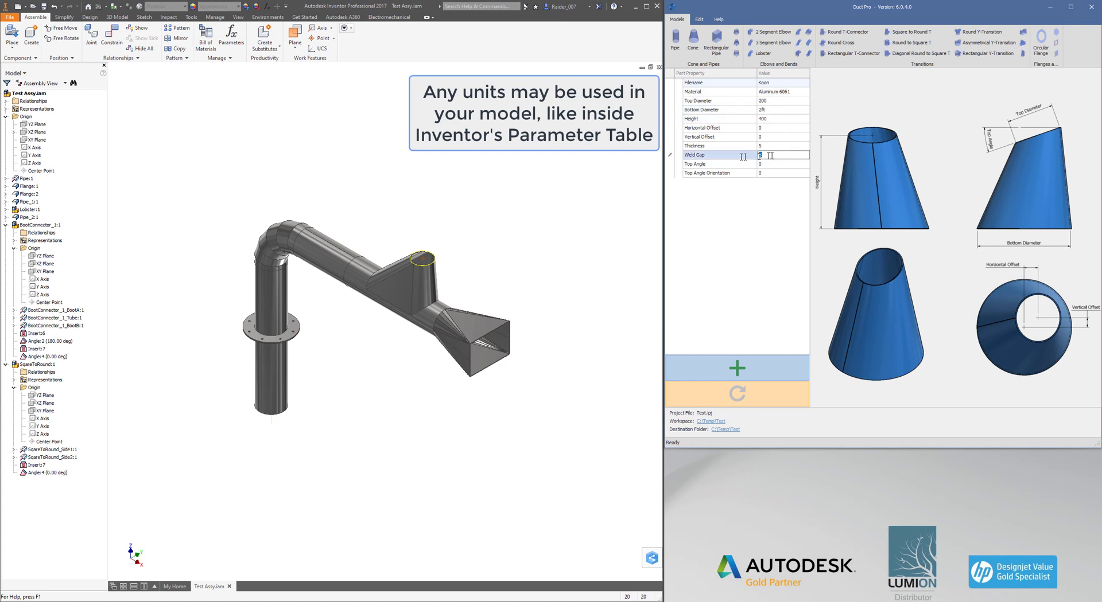
pyautogui.write('1mm')
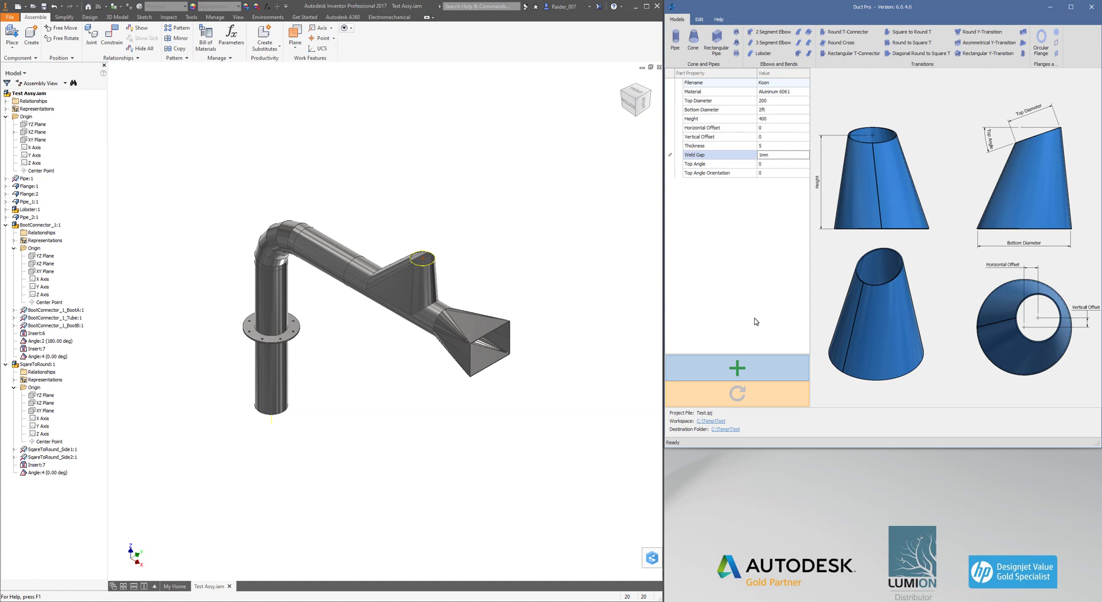
pyautogui.click(807, 93)
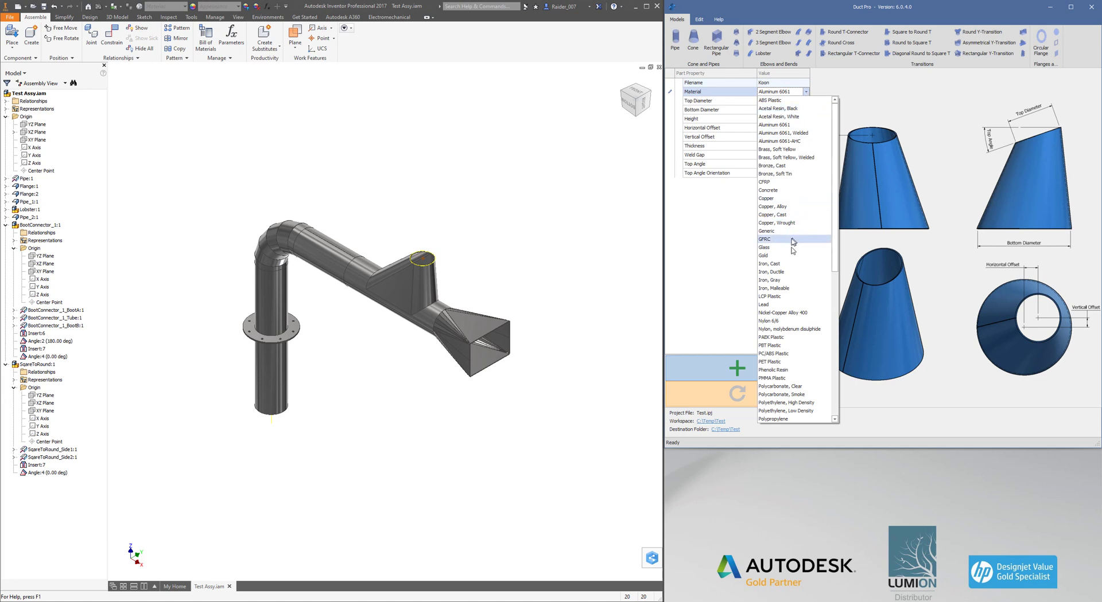
pyautogui.scroll(-9, 793, 244)
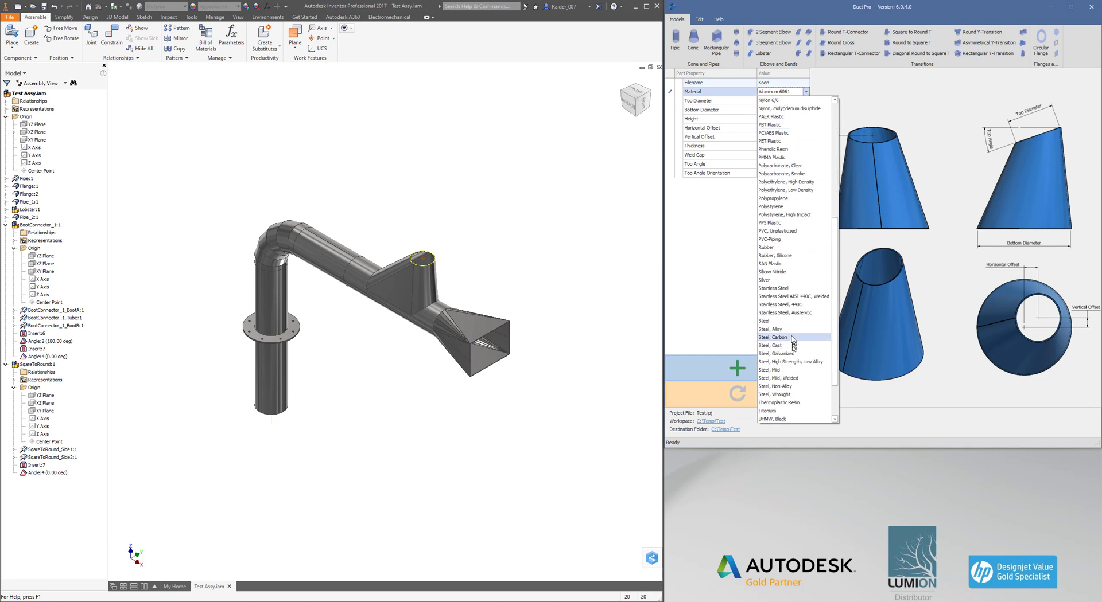
pyautogui.click(790, 370)
# - Name the cone file Cone, generate it and place one instance in the assembly above the boot connector
pyautogui.click(787, 83)
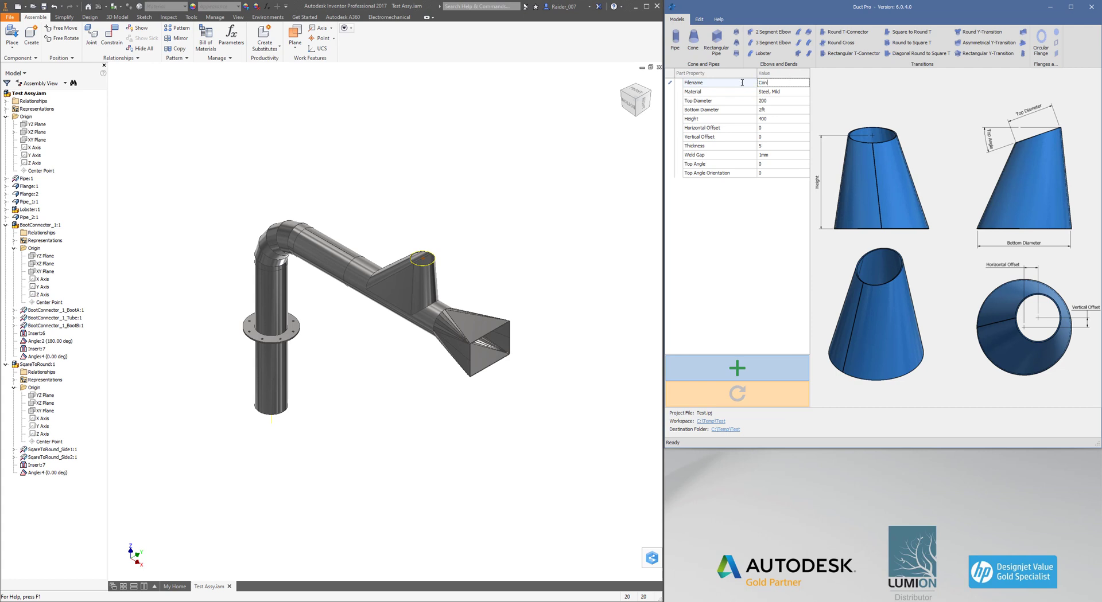
pyautogui.click(737, 368)
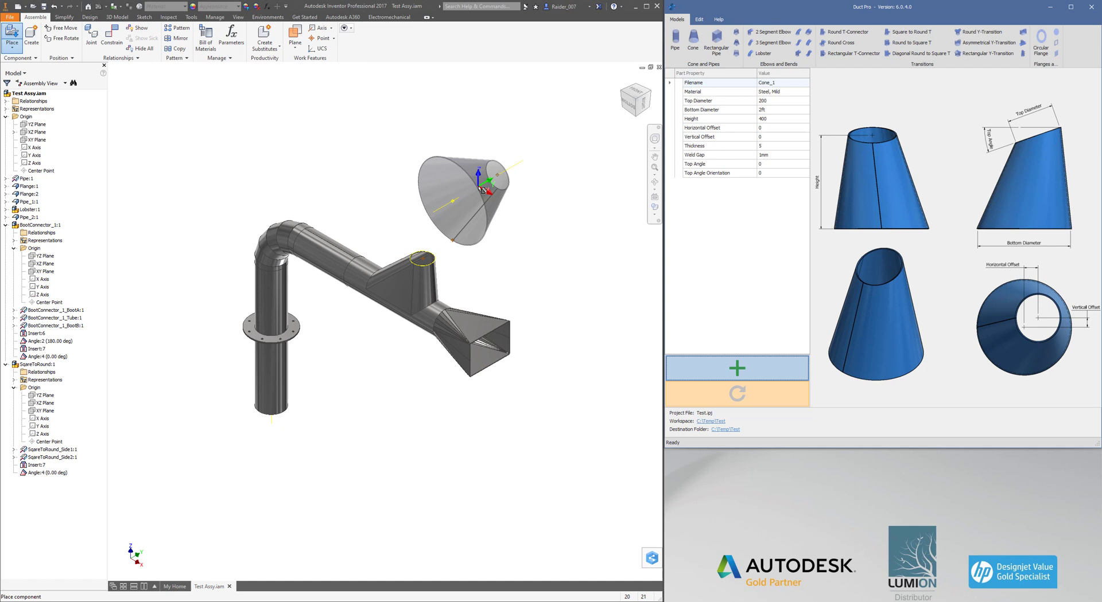
pyautogui.click(481, 189)
pyautogui.press('Escape')
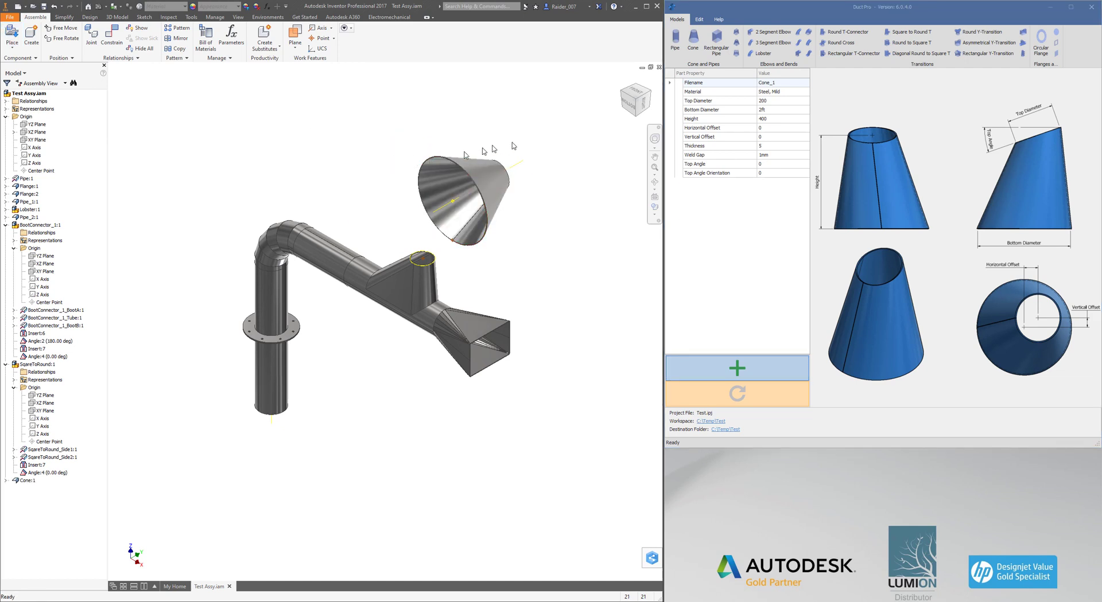
# - Constrain the cone's small end to the boot connector's upper opening with an aligned Insert constraint at 0.000 mm offset
pyautogui.click(113, 37)
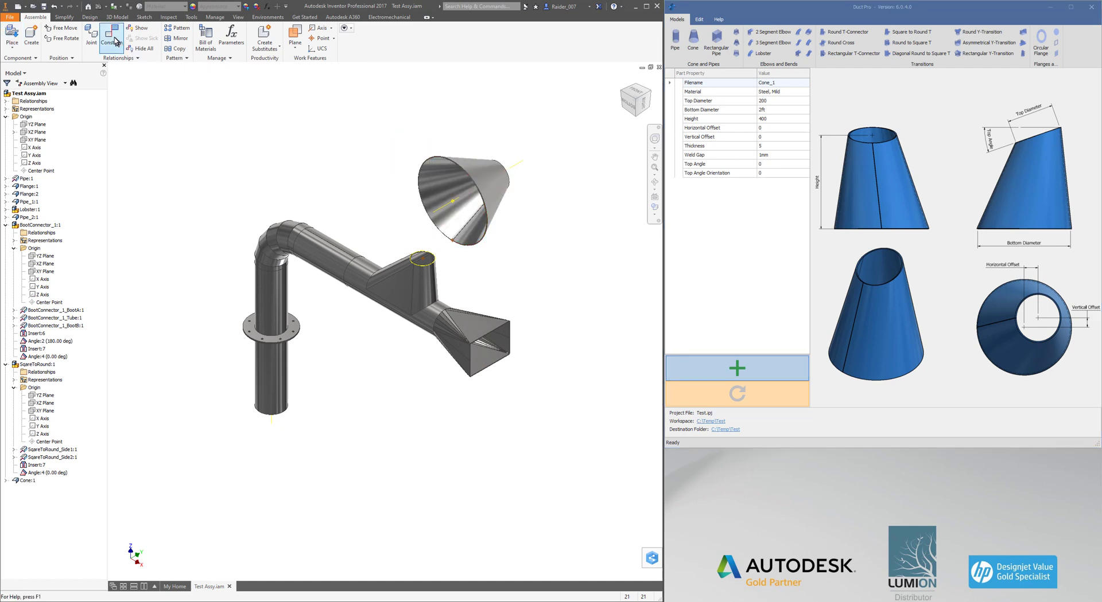
pyautogui.click(170, 112)
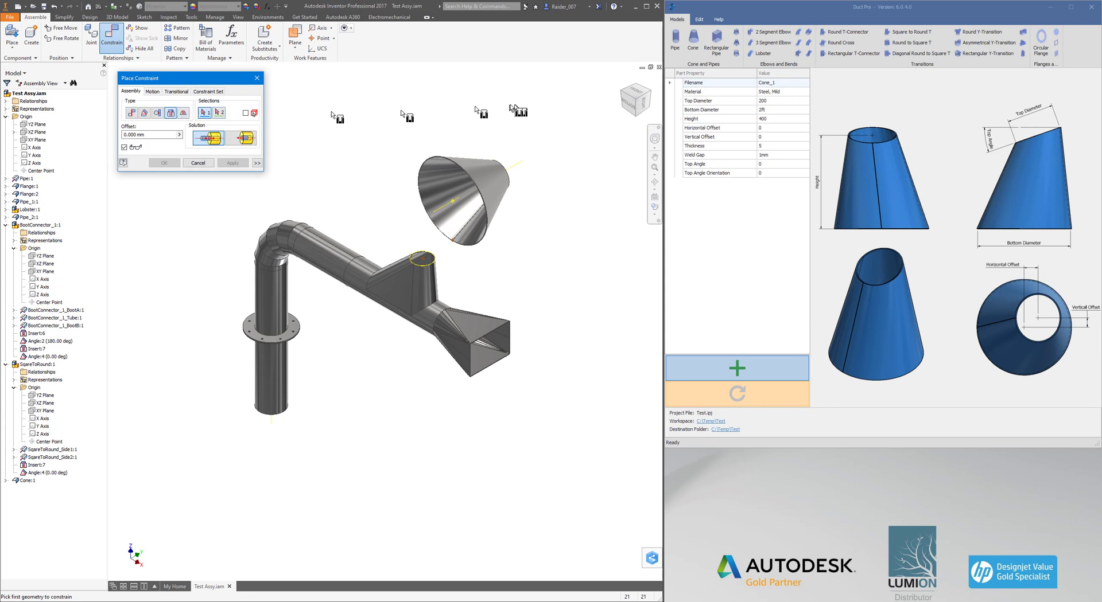
pyautogui.click(505, 168)
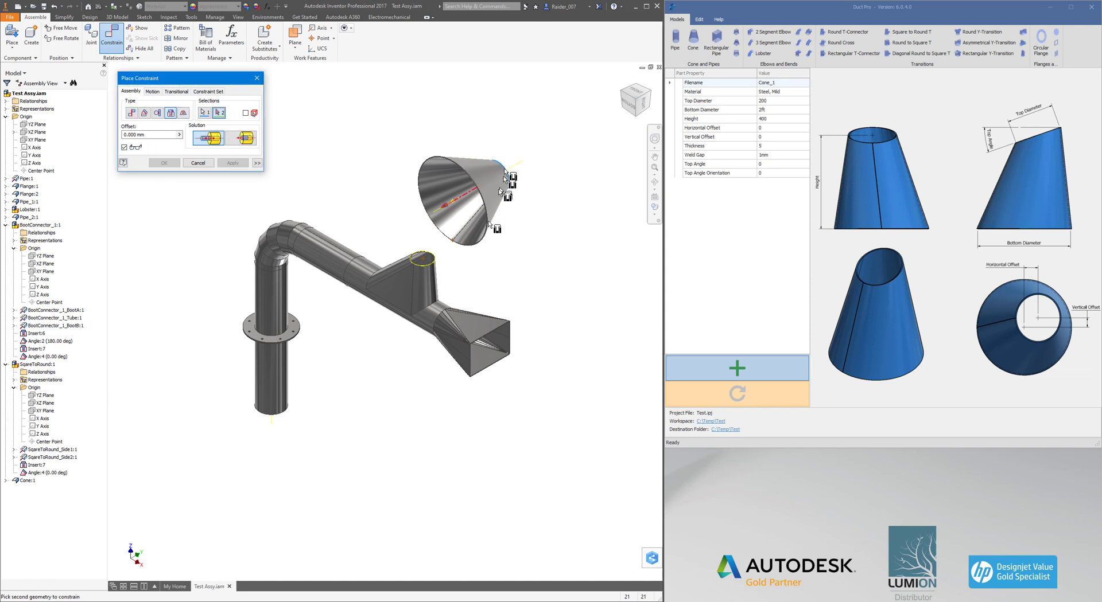
pyautogui.click(438, 259)
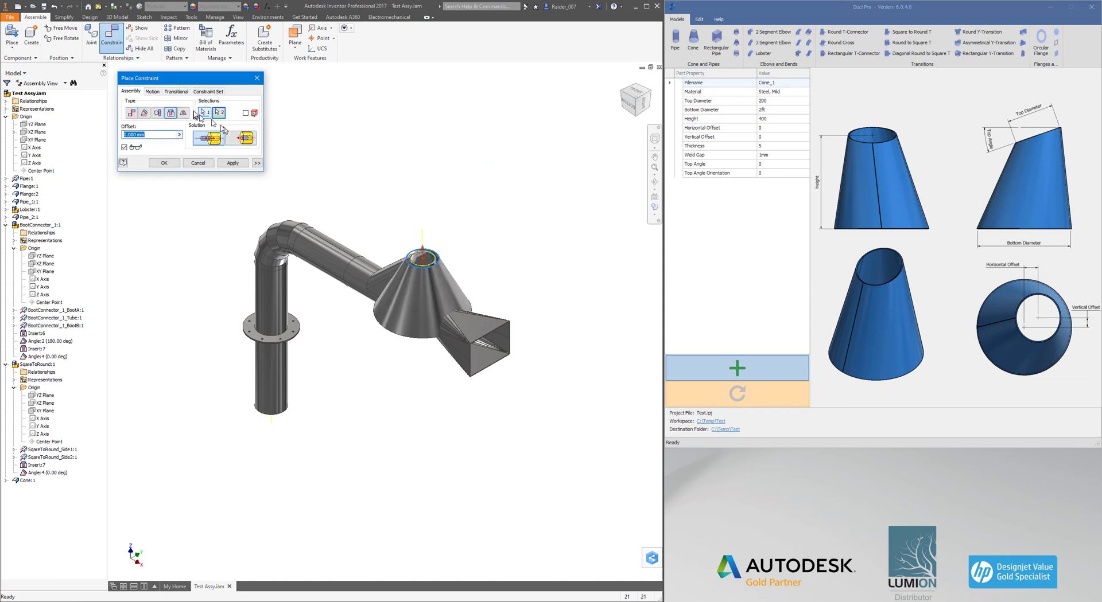
pyautogui.scroll(-5, 423, 262)
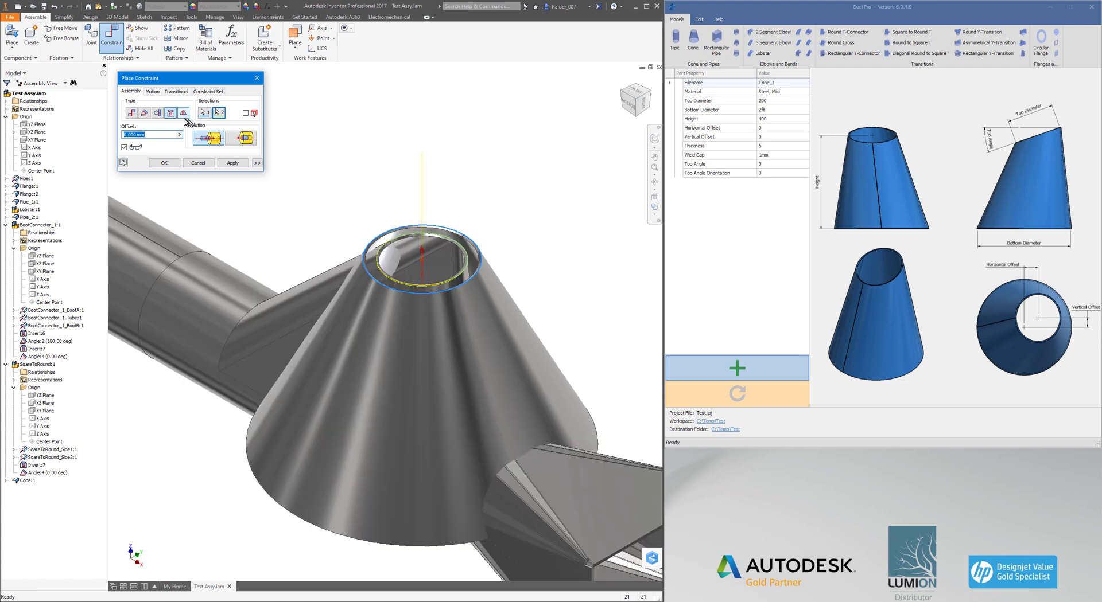
pyautogui.click(244, 138)
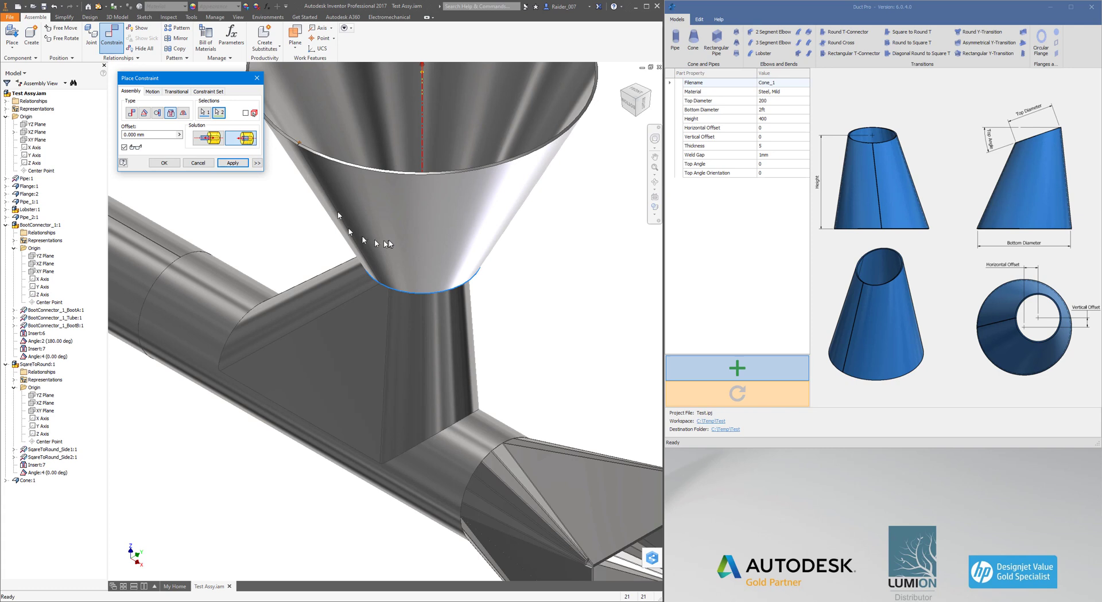
pyautogui.scroll(5, 410, 241)
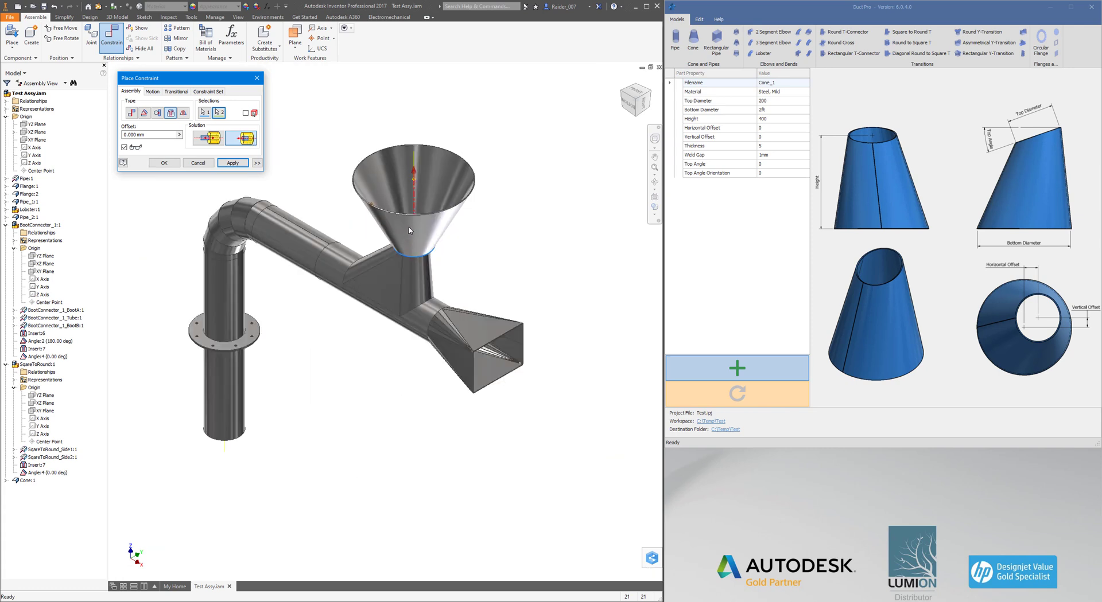
pyautogui.click(168, 165)
pyautogui.moveTo(631, 110); pyautogui.dragTo(645, 92)
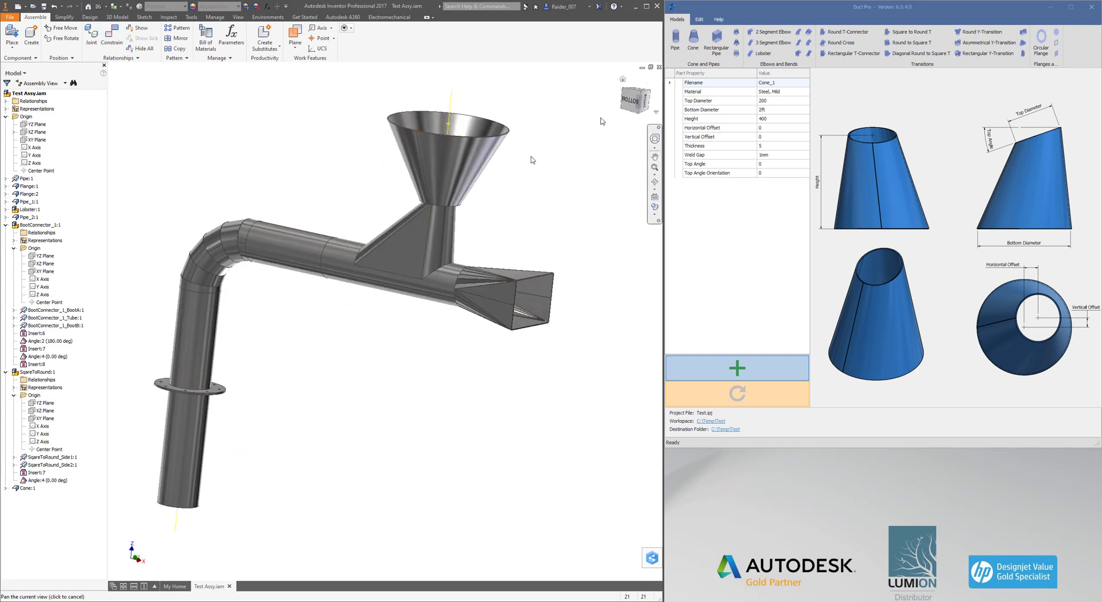
# - Edit the placed cone in Duct Pro, setting Bottom Diameter to 1ft and Top Diameter to 150, and update the model
pyautogui.click(699, 19)
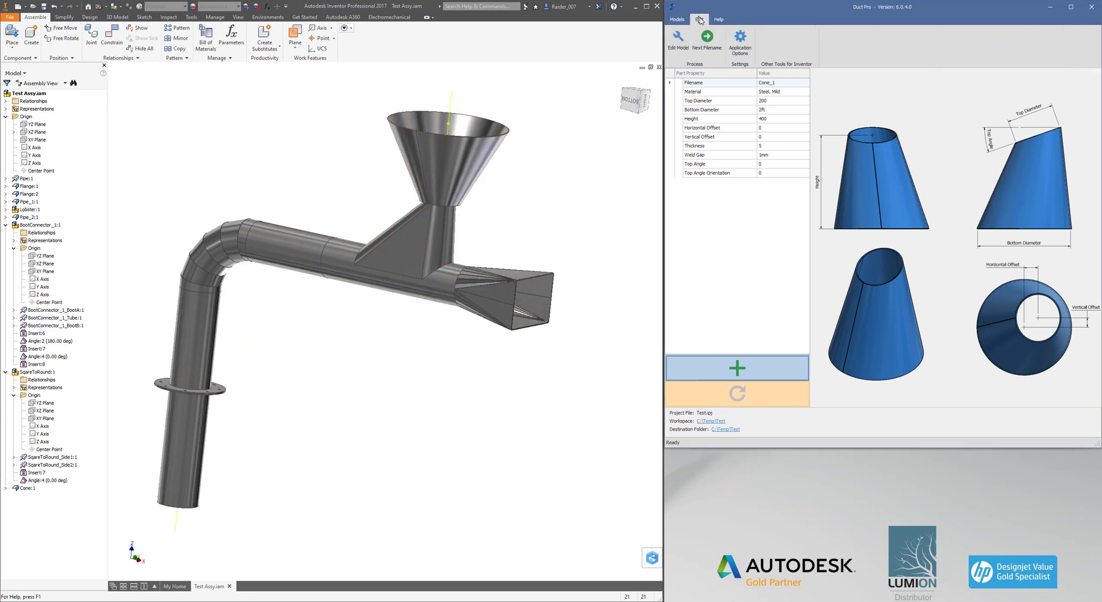
pyautogui.click(674, 43)
pyautogui.click(495, 164)
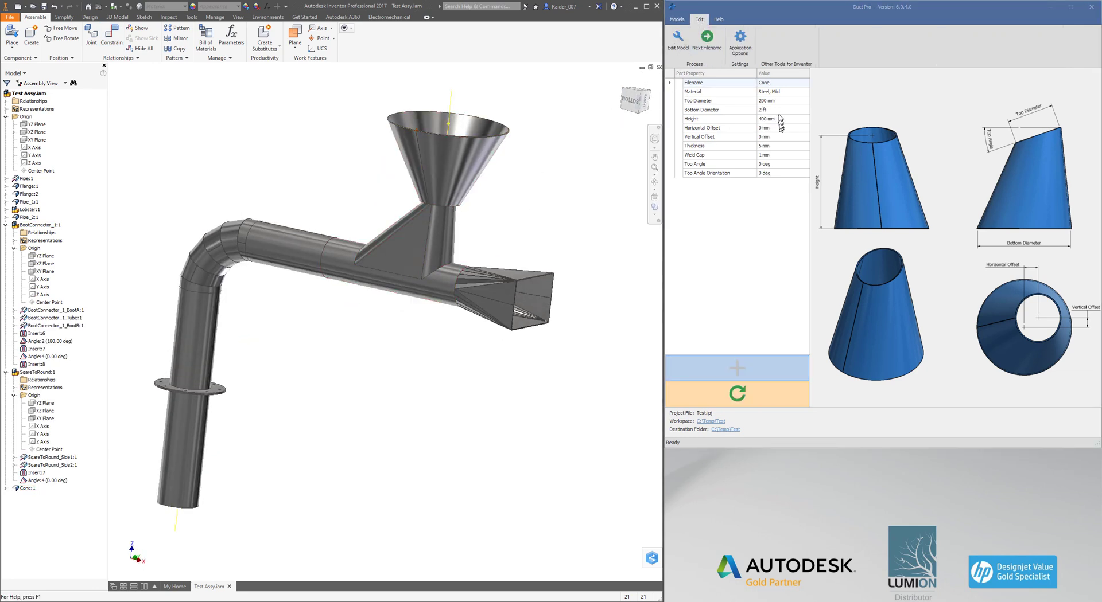
pyautogui.doubleClick(772, 110)
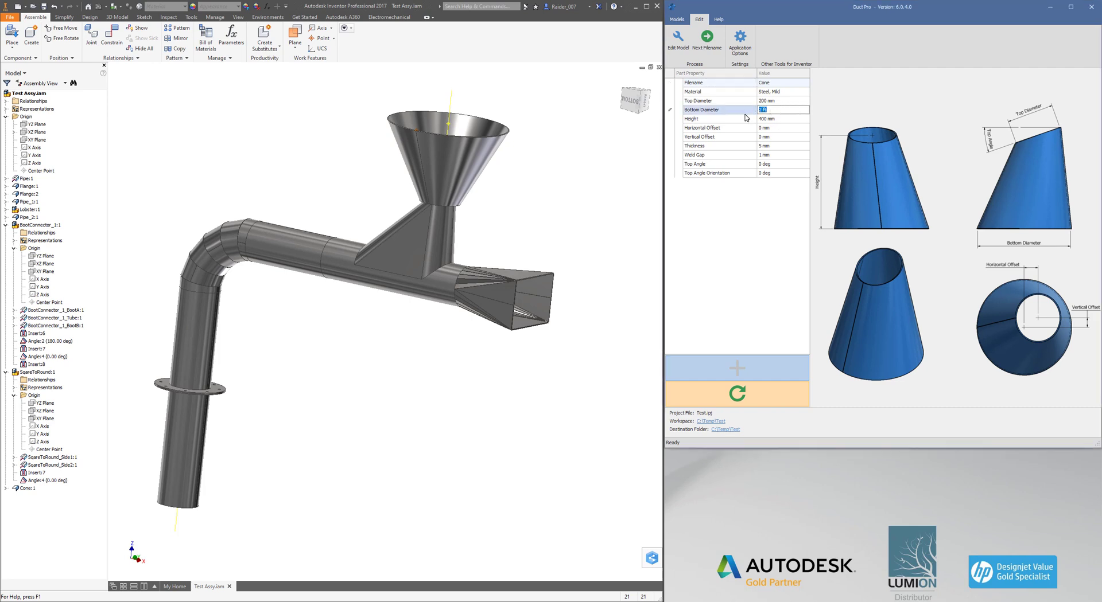
pyautogui.click(789, 101)
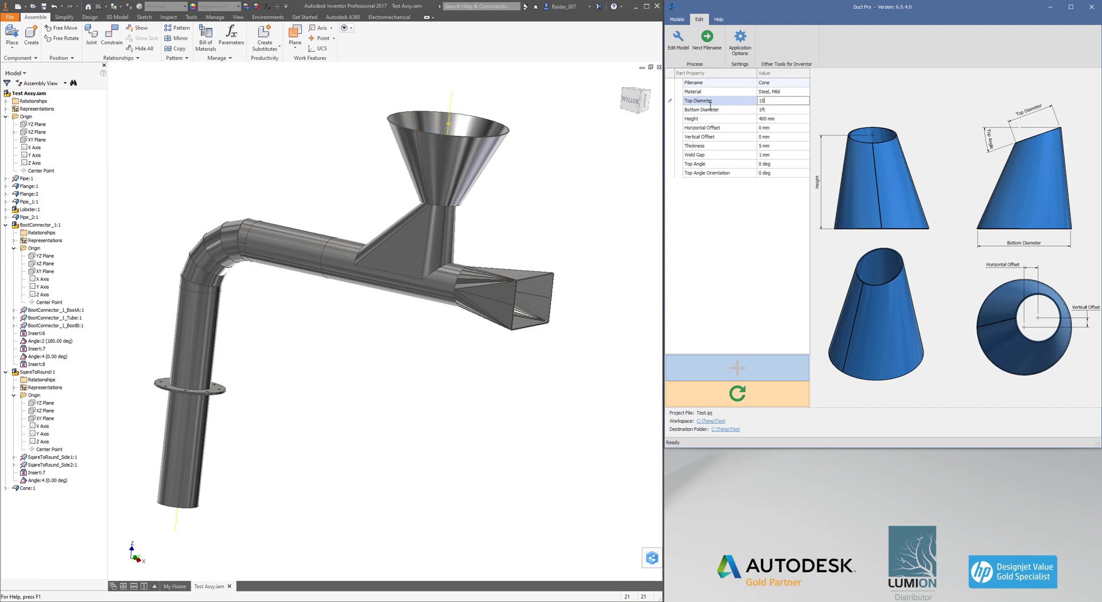
pyautogui.write('150')
pyautogui.click(738, 394)
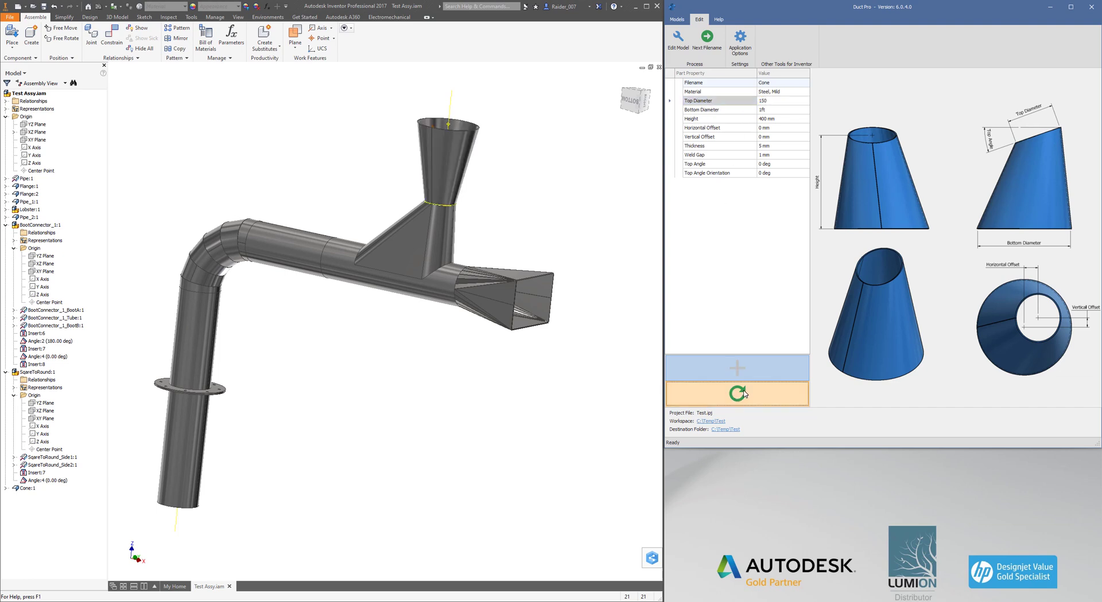
pyautogui.scroll(-5, 446, 198)
pyautogui.scroll(5, 448, 228)
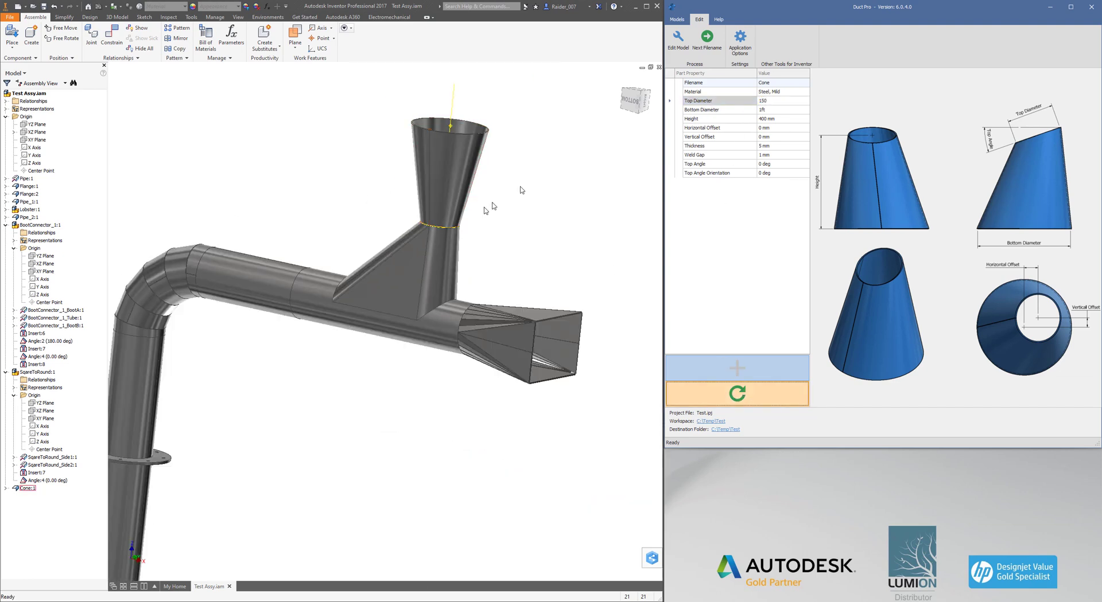
# - Set the cone's Bottom Diameter to 4in, update the model and inspect the cone on the boot connector
pyautogui.click(778, 111)
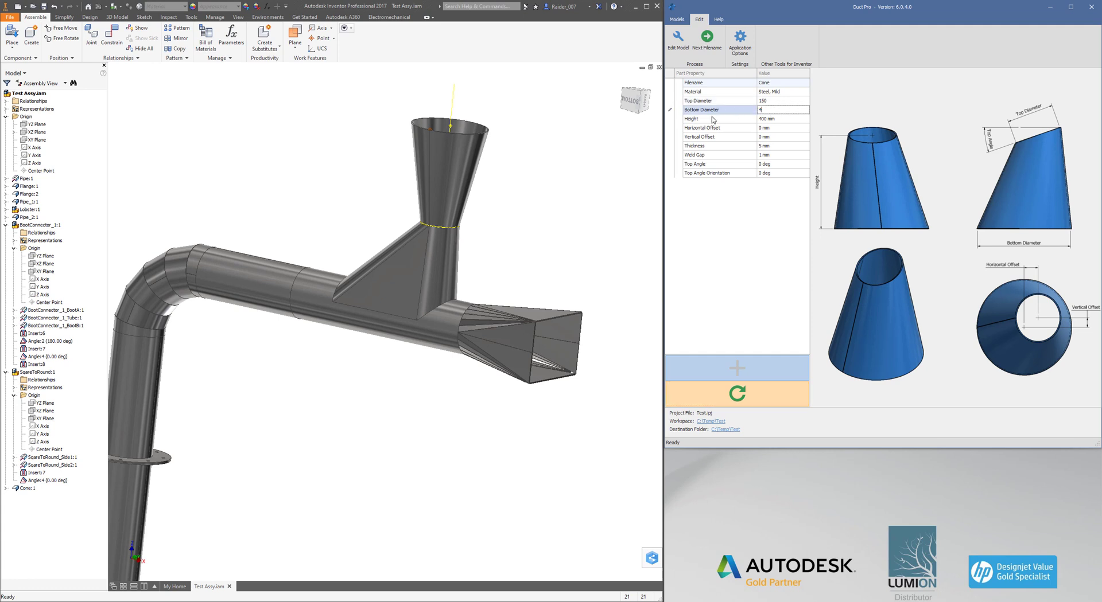
pyautogui.write('4in')
pyautogui.click(740, 394)
pyautogui.scroll(-3, 463, 138)
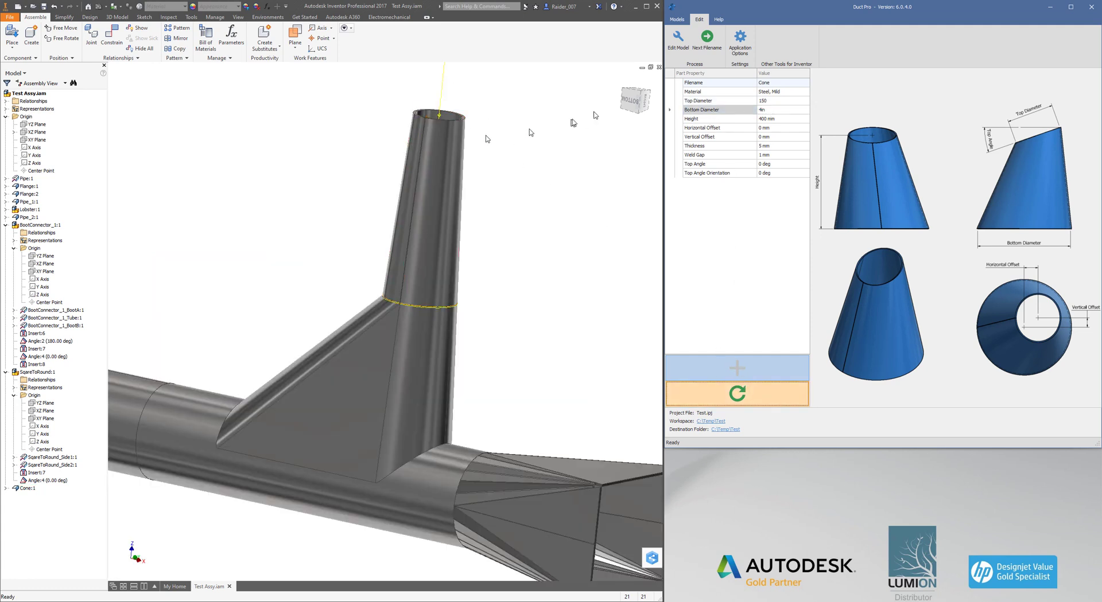
pyautogui.moveTo(636, 103); pyautogui.dragTo(619, 122)
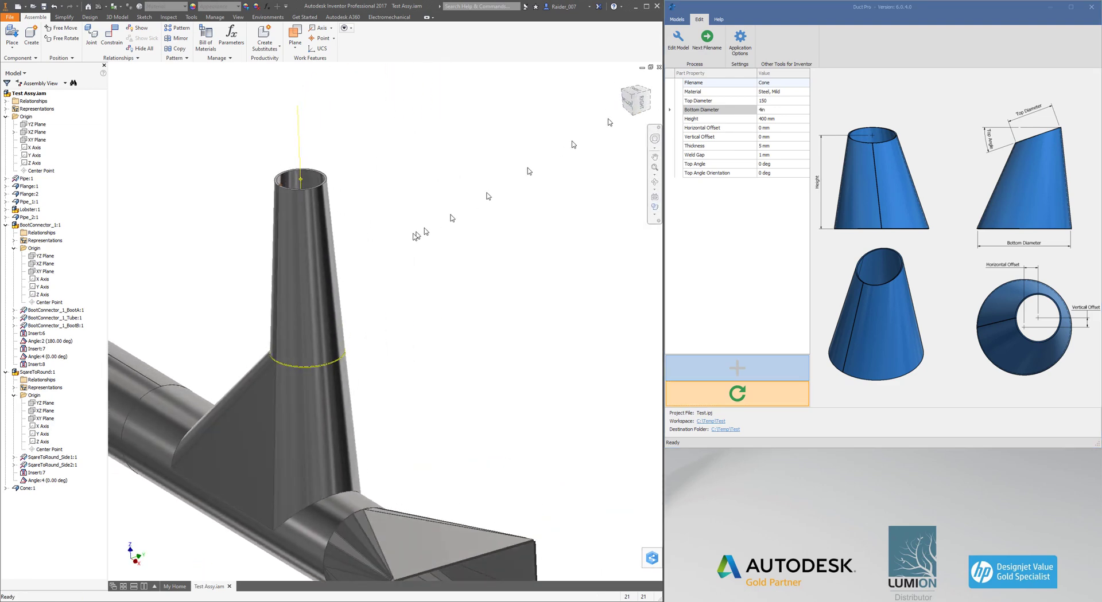
pyautogui.scroll(3, 352, 290)
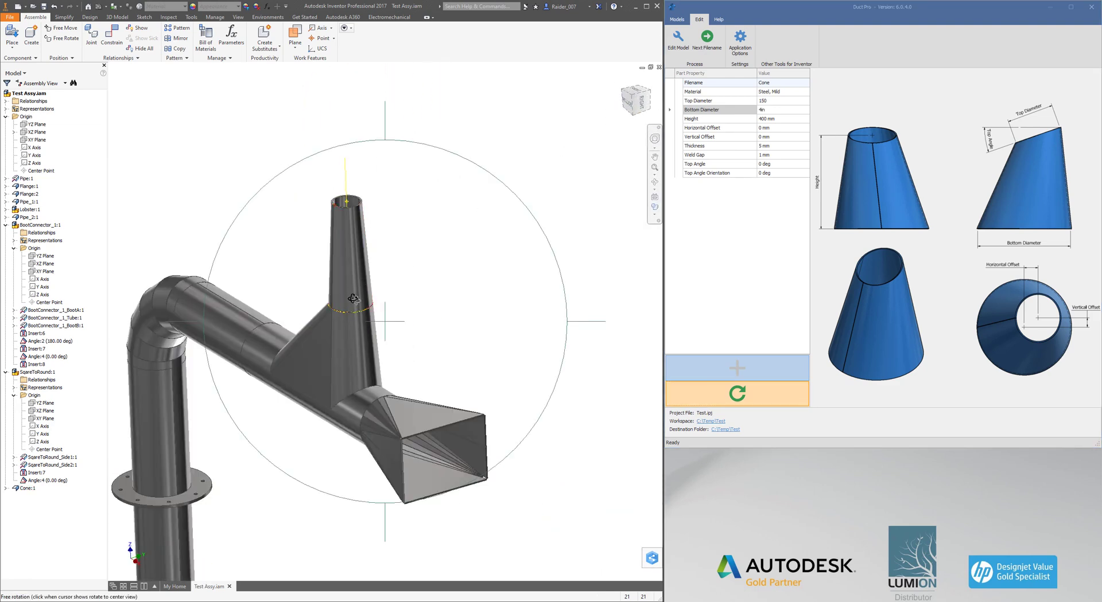
pyautogui.moveTo(347, 296); pyautogui.dragTo(490, 272, button='middle')
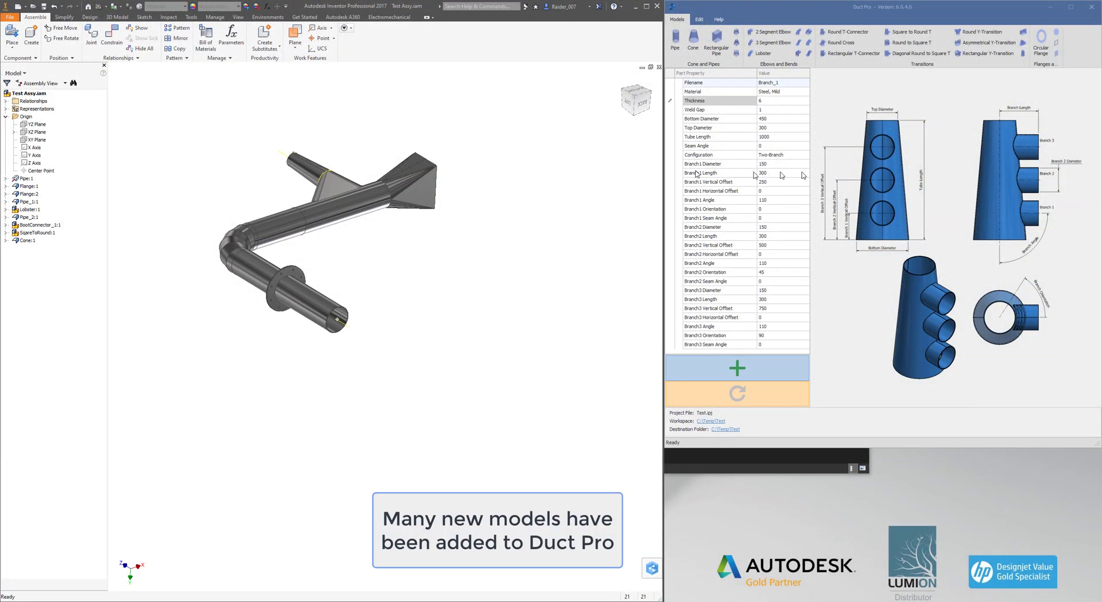
# - Set the new branch model's Thickness to 5, Bottom Diameter to 300 and Top Diameter to 200
pyautogui.click(704, 102)
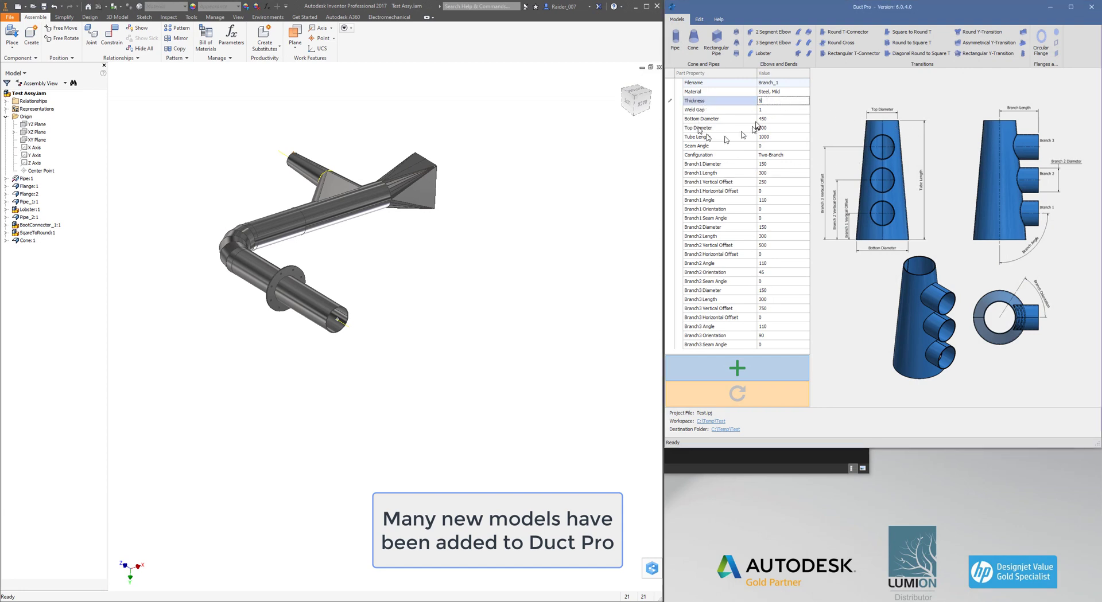
pyautogui.click(779, 119)
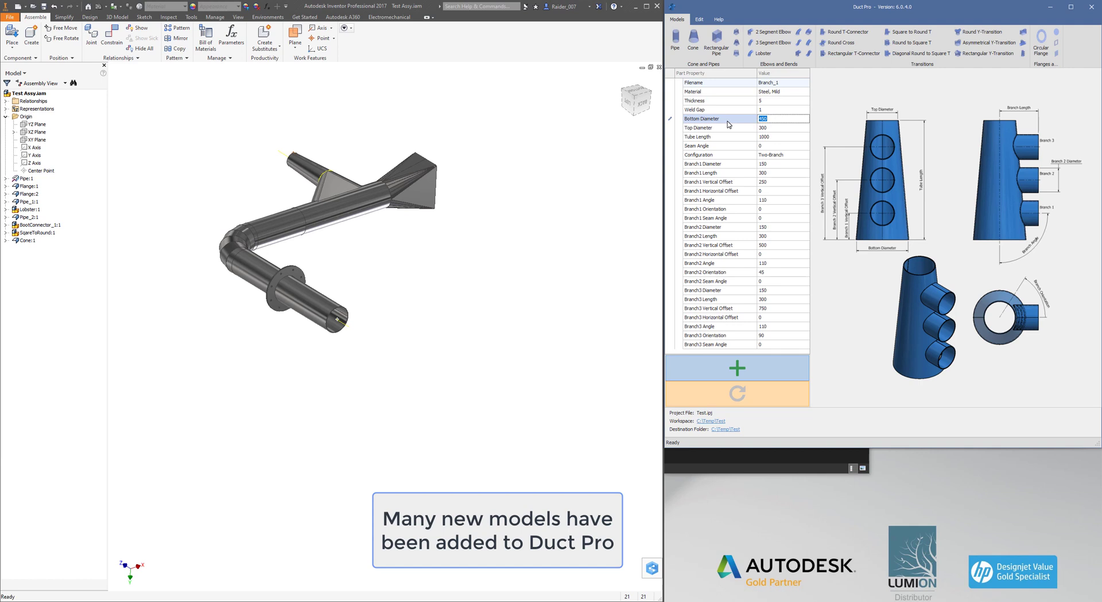
pyautogui.write('300')
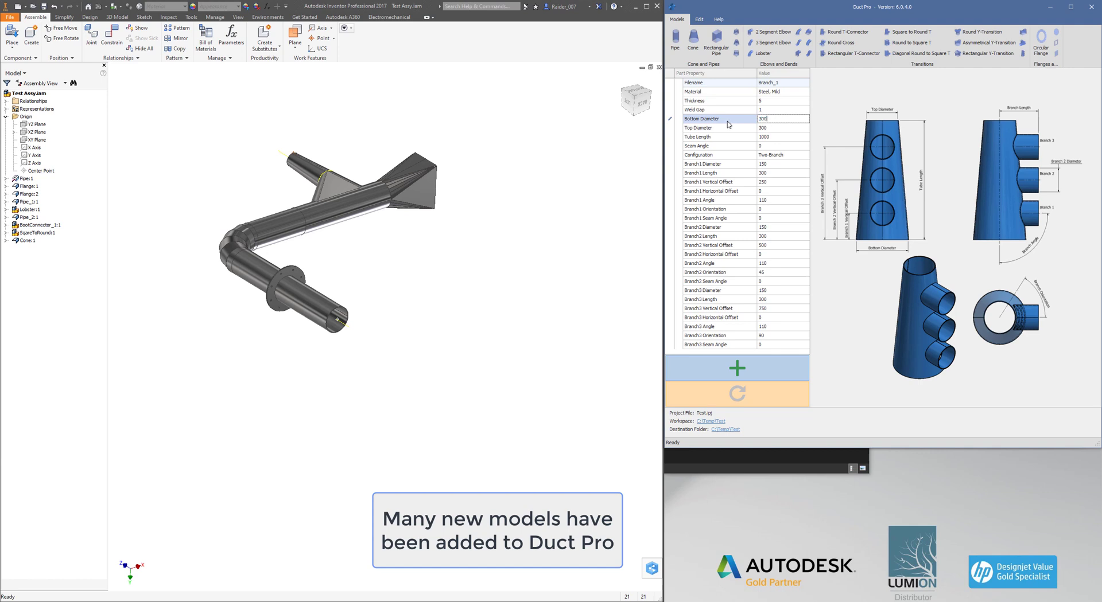
pyautogui.click(778, 129)
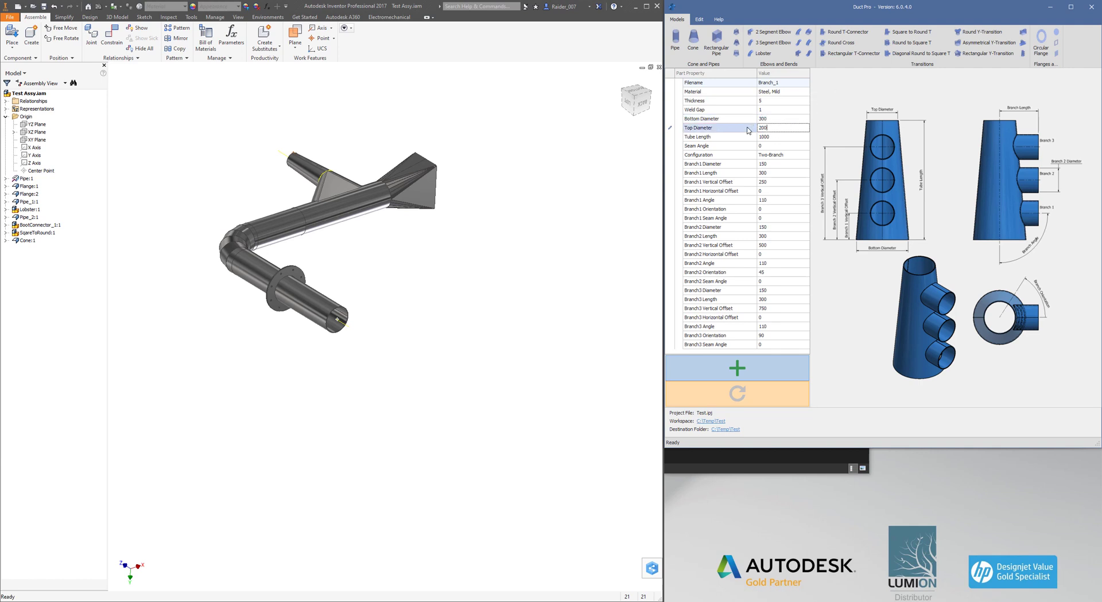
# - Set the branch model's Configuration to Three-Branch, generate it and place one instance in the Inventor assembly beside the duct
pyautogui.click(781, 155)
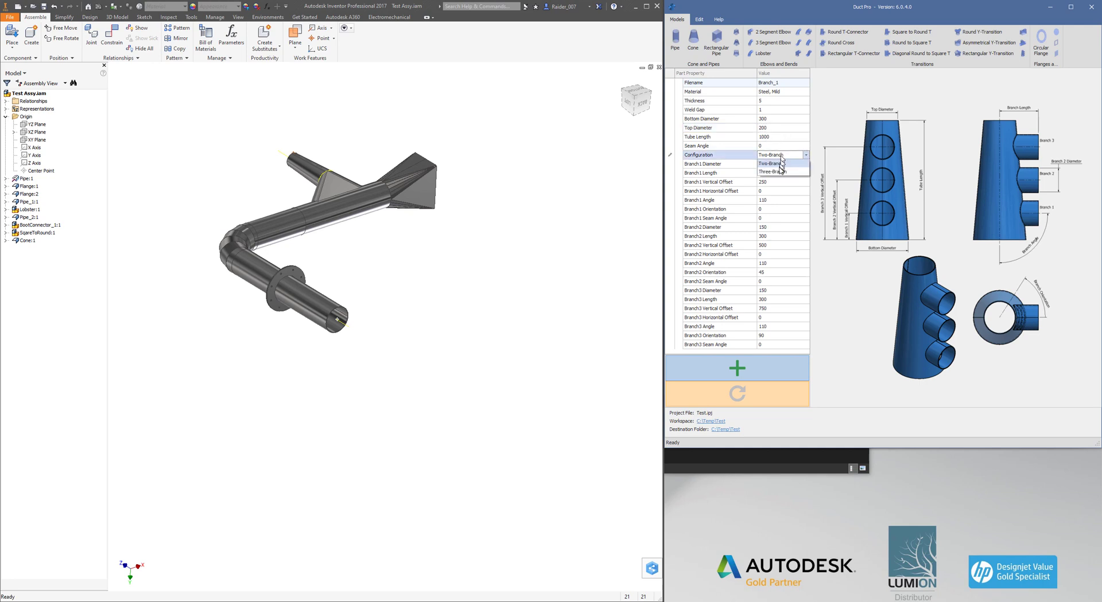
pyautogui.click(779, 172)
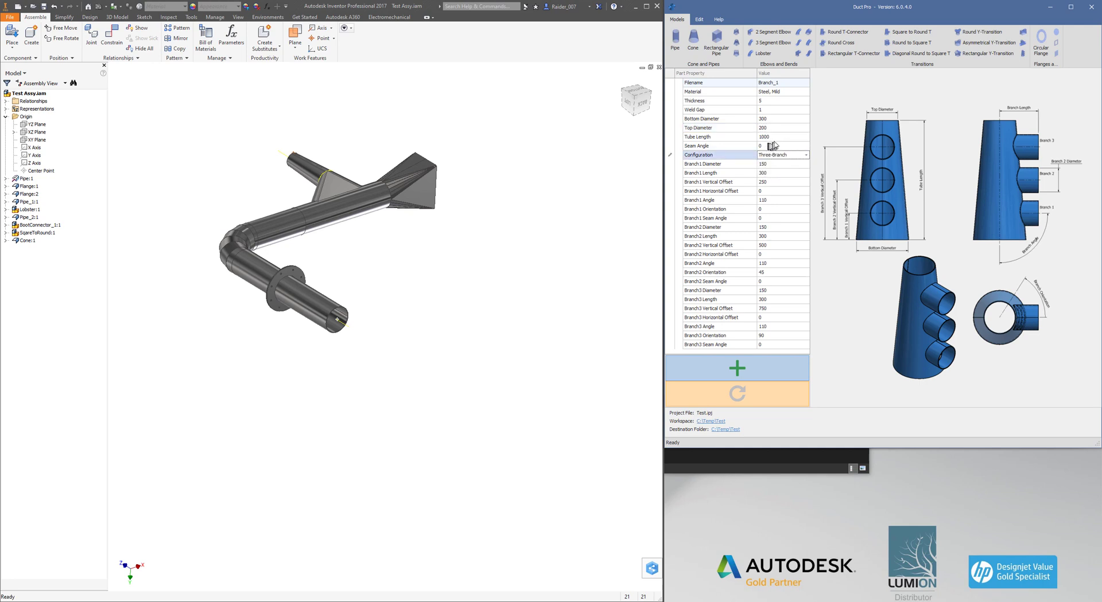
pyautogui.click(778, 164)
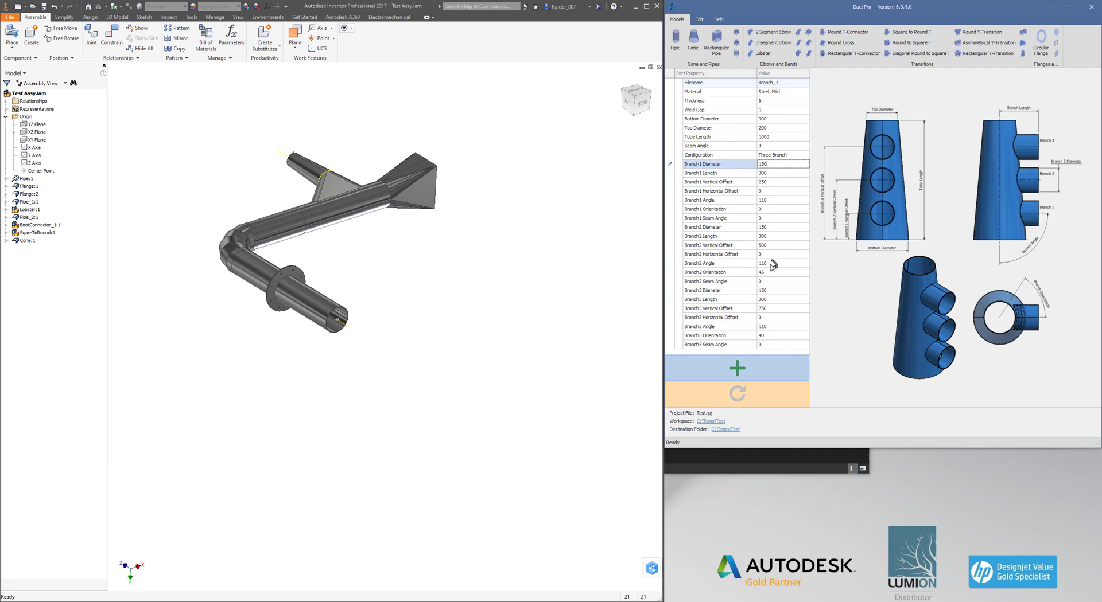
pyautogui.click(737, 369)
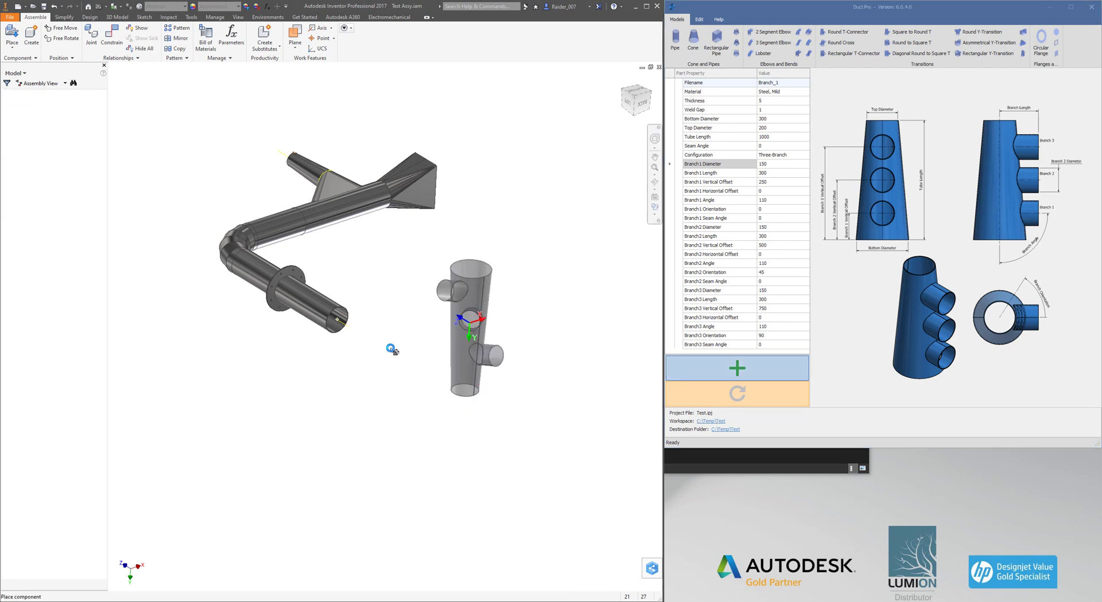
pyautogui.rightClick(363, 369)
pyautogui.click(397, 368)
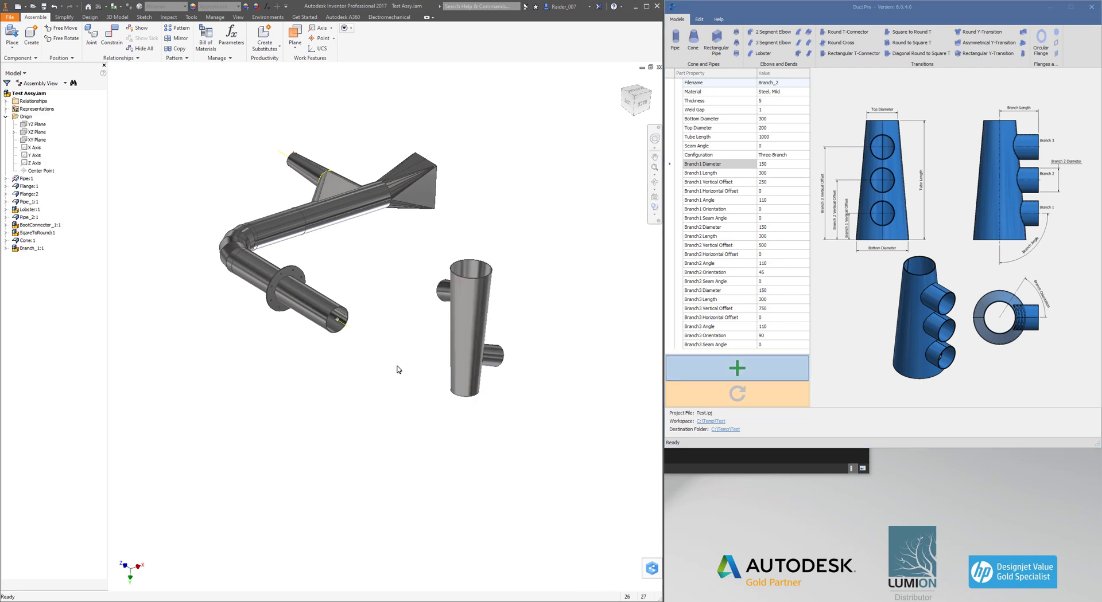
# - Constrain the branch model's narrow end to the open end of the flanged pipe with an aligned Insert constraint at 0.000 mm offset
pyautogui.click(112, 36)
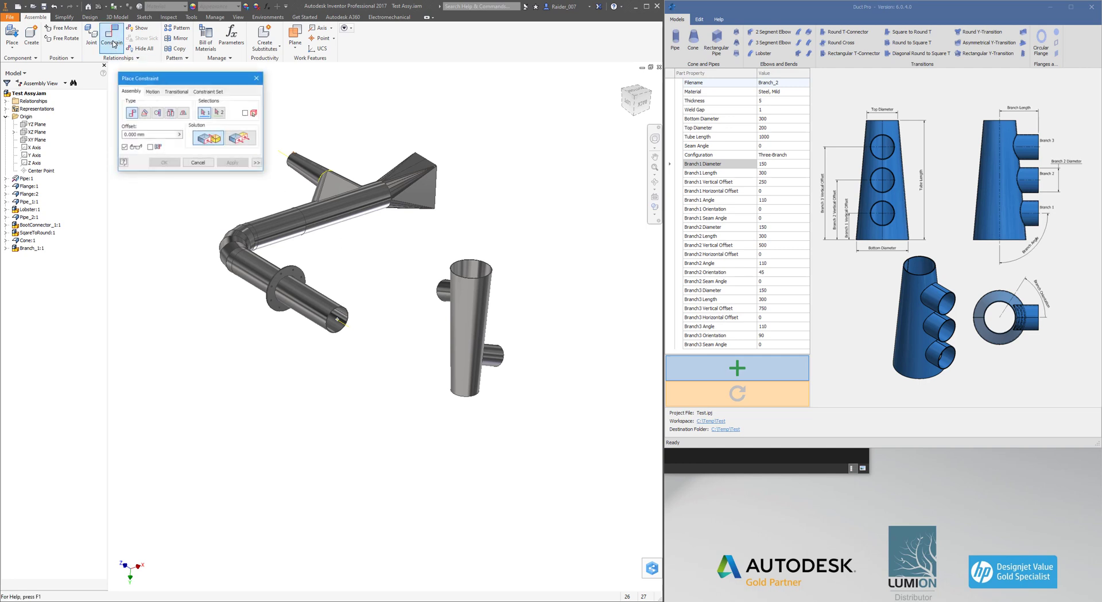
pyautogui.click(170, 113)
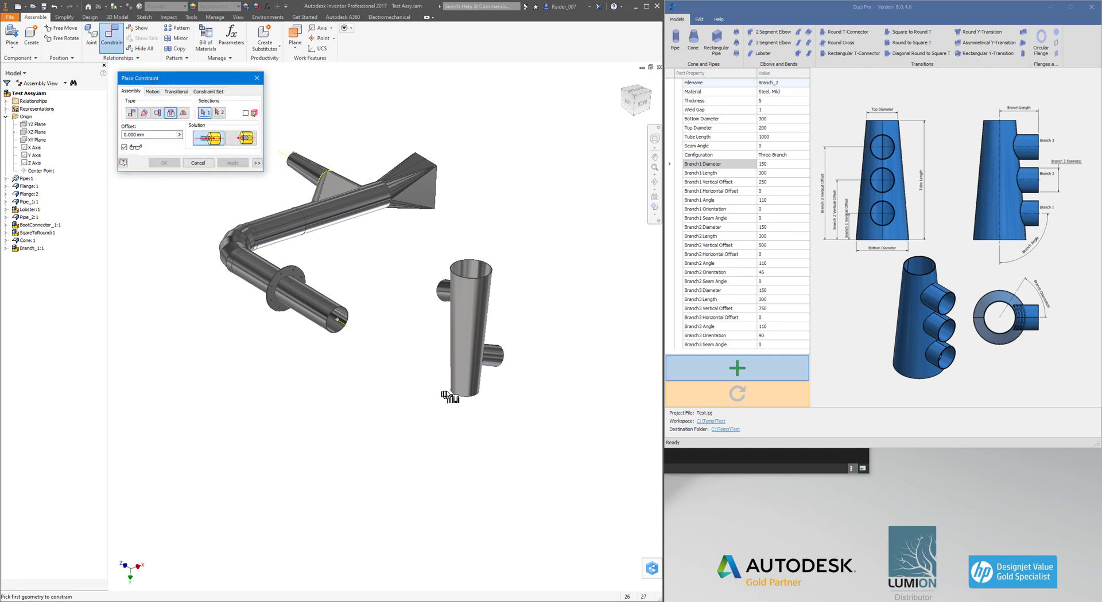
pyautogui.click(462, 395)
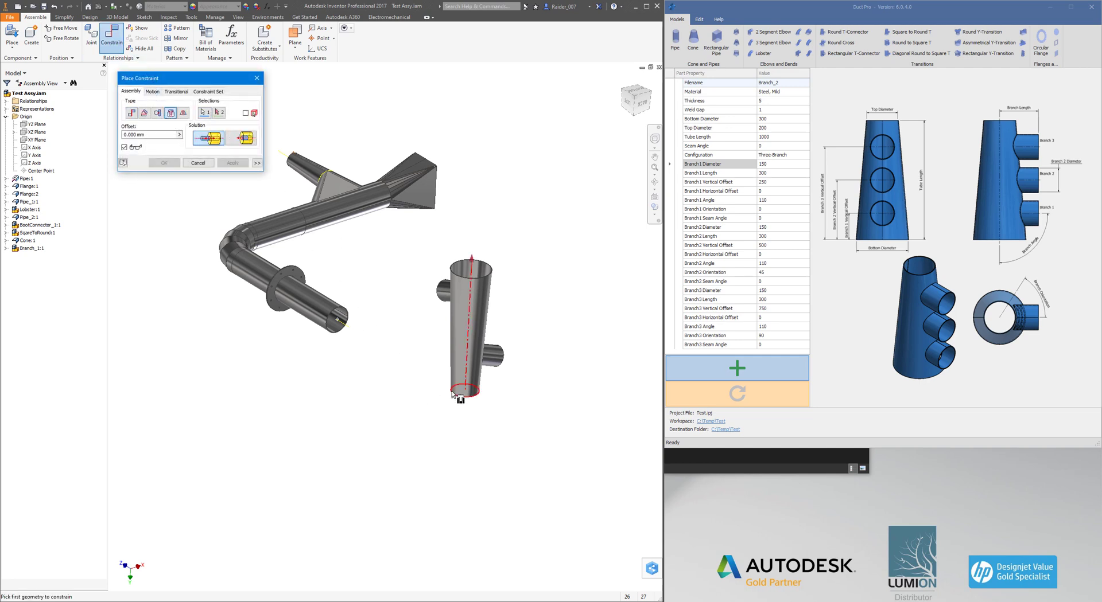
pyautogui.click(336, 335)
pyautogui.click(245, 138)
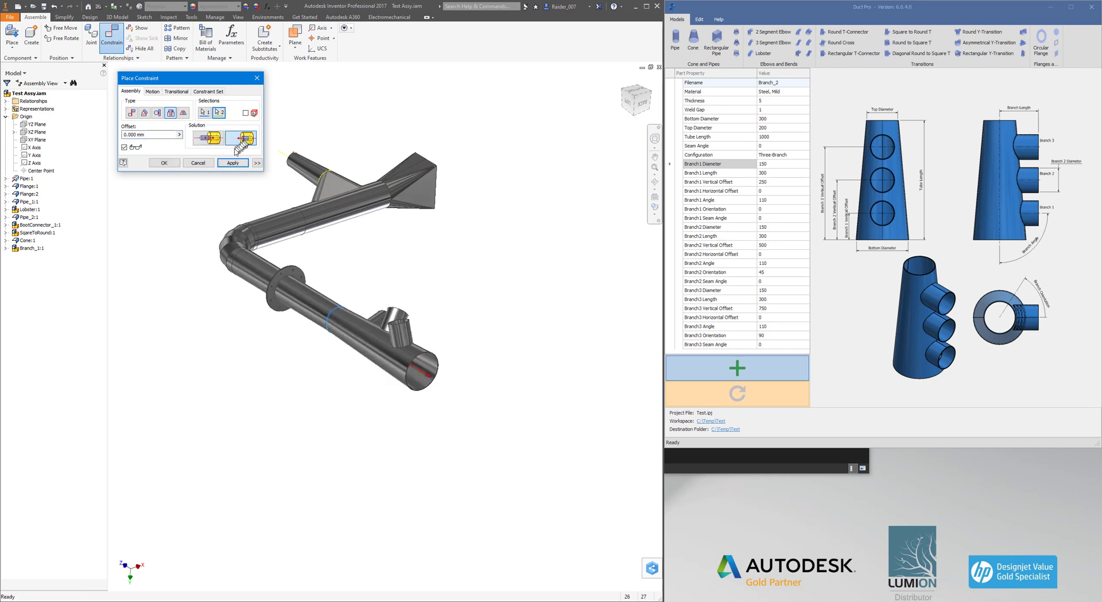
pyautogui.click(233, 163)
# - Add an explicit-reference-vector Angle constraint of 180 deg between the YZ planes of Branch_1 and Pipe, using the pipe as reference vector
pyautogui.click(144, 113)
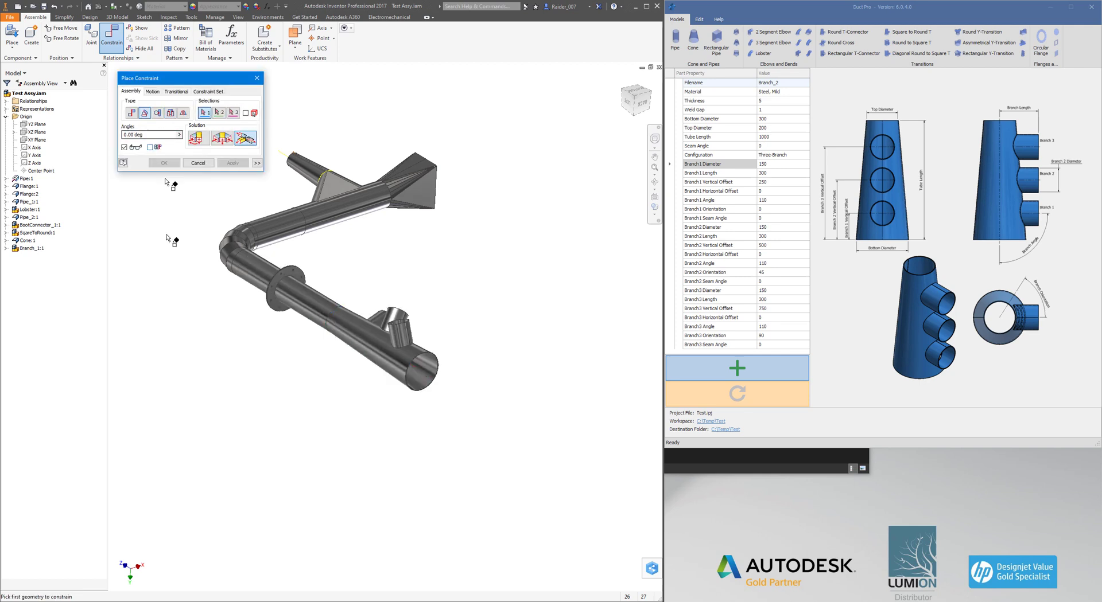
pyautogui.click(6, 248)
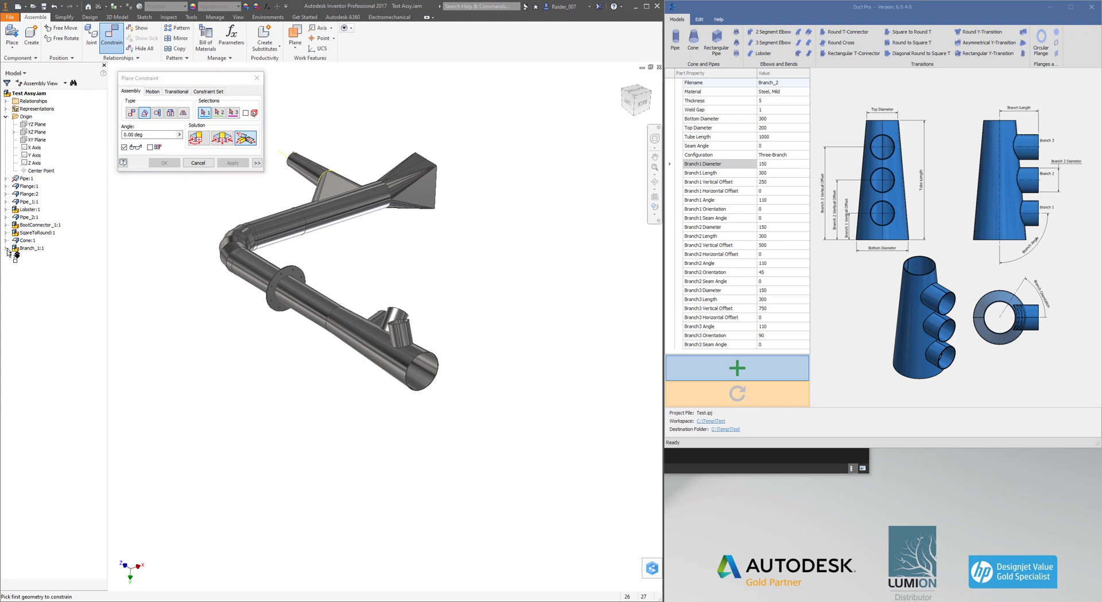
pyautogui.click(14, 271)
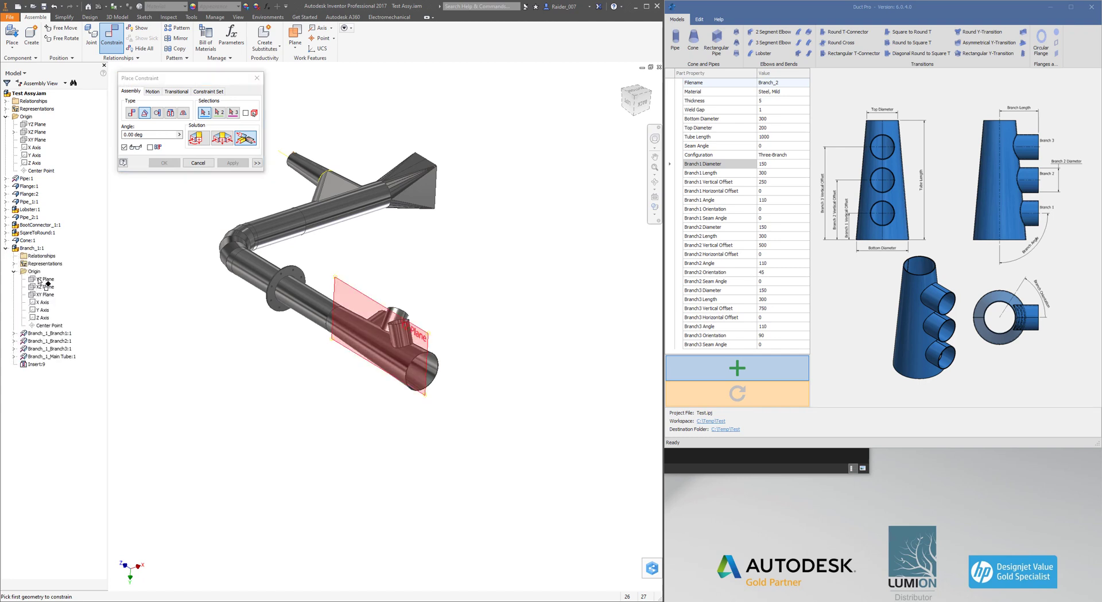
pyautogui.click(39, 281)
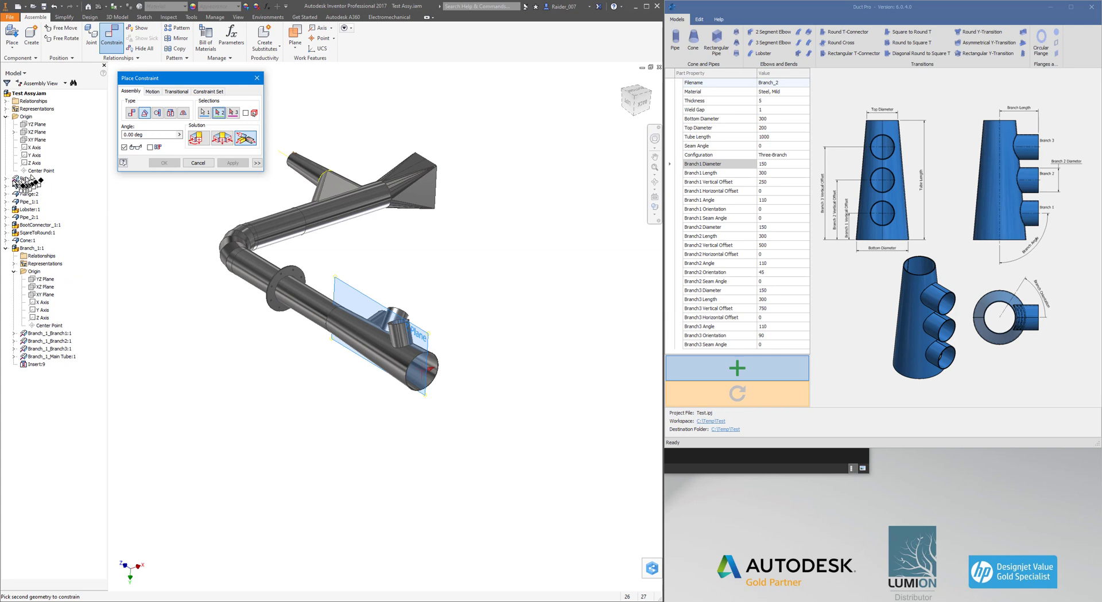
pyautogui.click(6, 179)
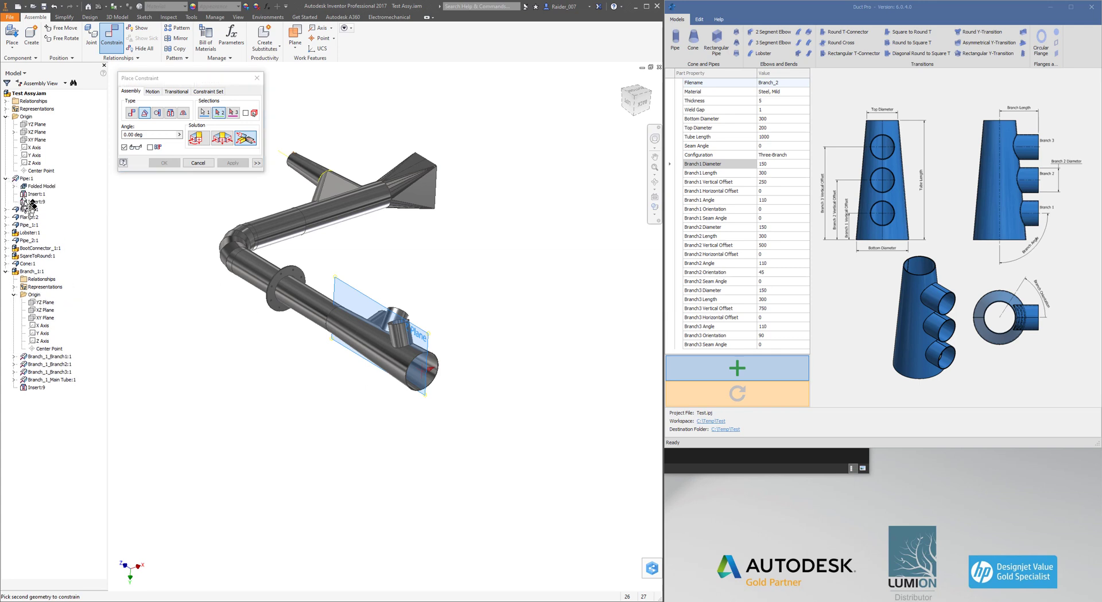
pyautogui.click(14, 186)
pyautogui.click(23, 194)
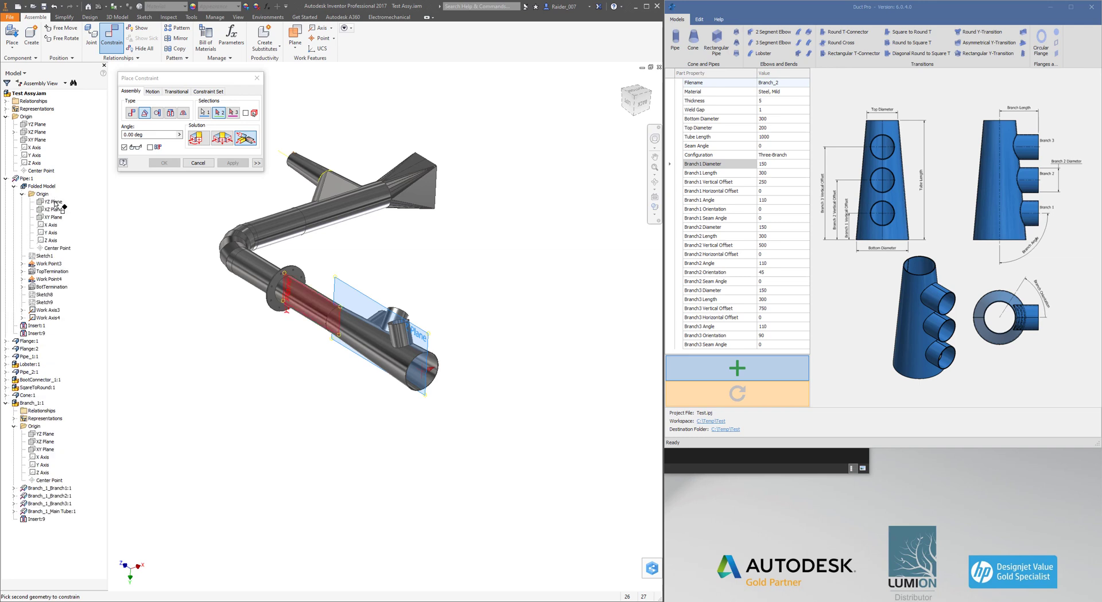
pyautogui.click(55, 202)
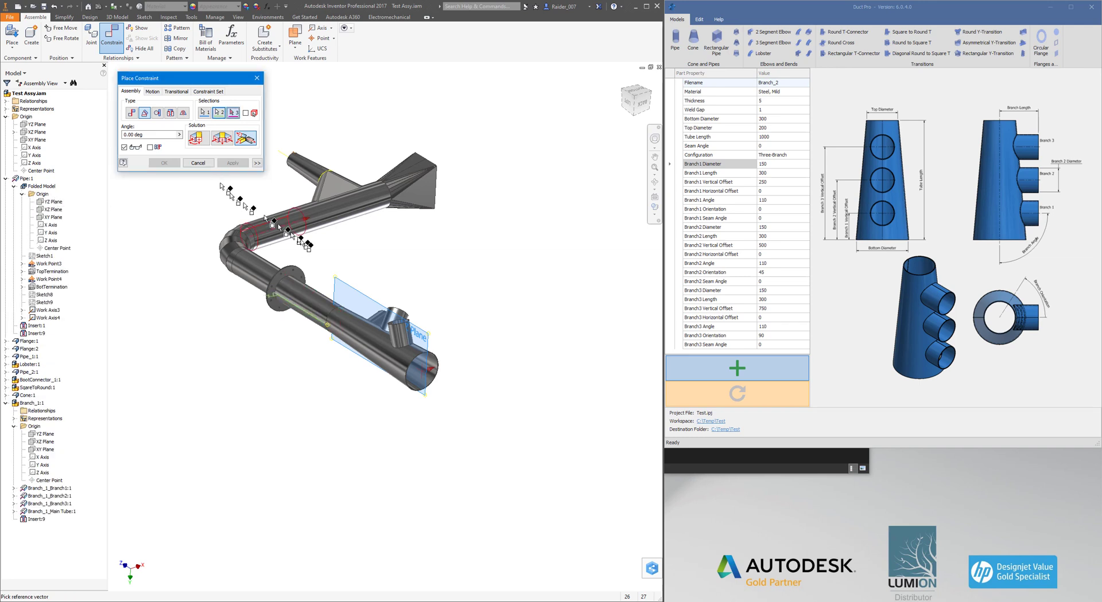
pyautogui.click(307, 290)
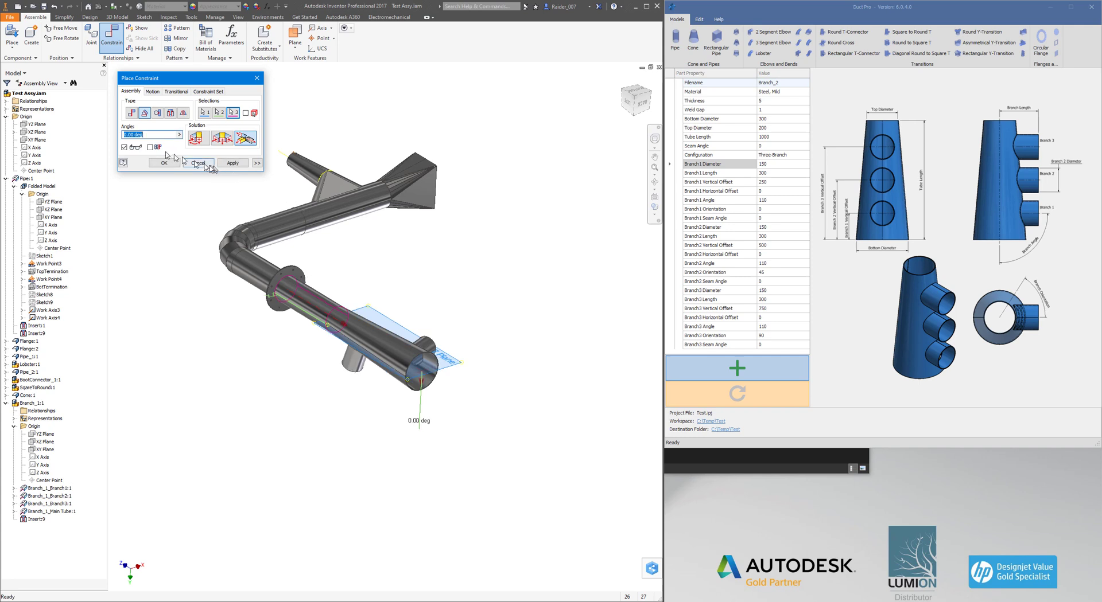
pyautogui.write('180')
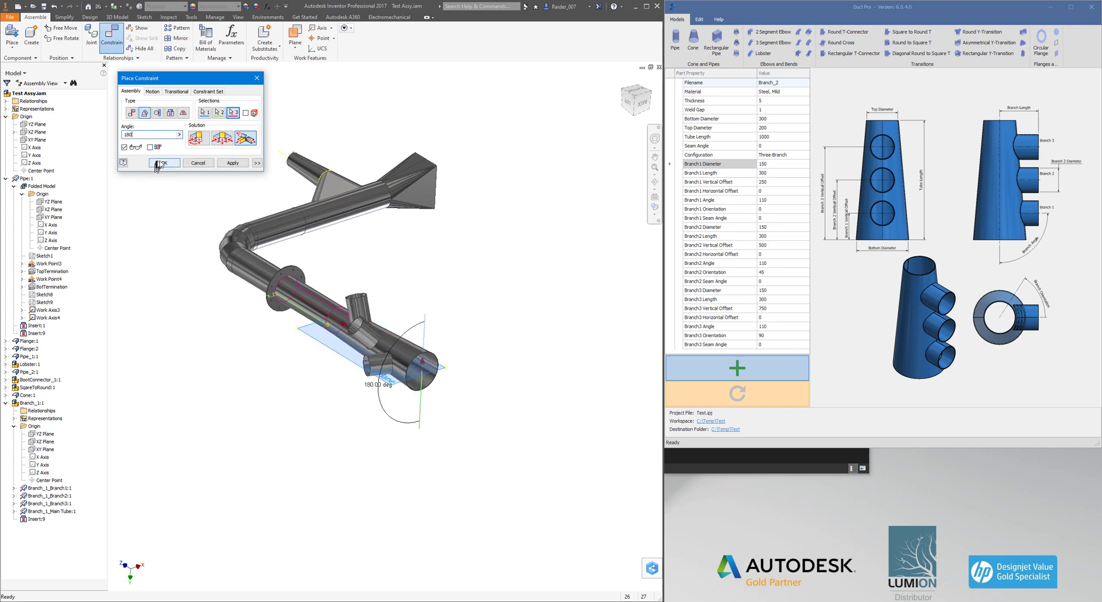
pyautogui.click(162, 164)
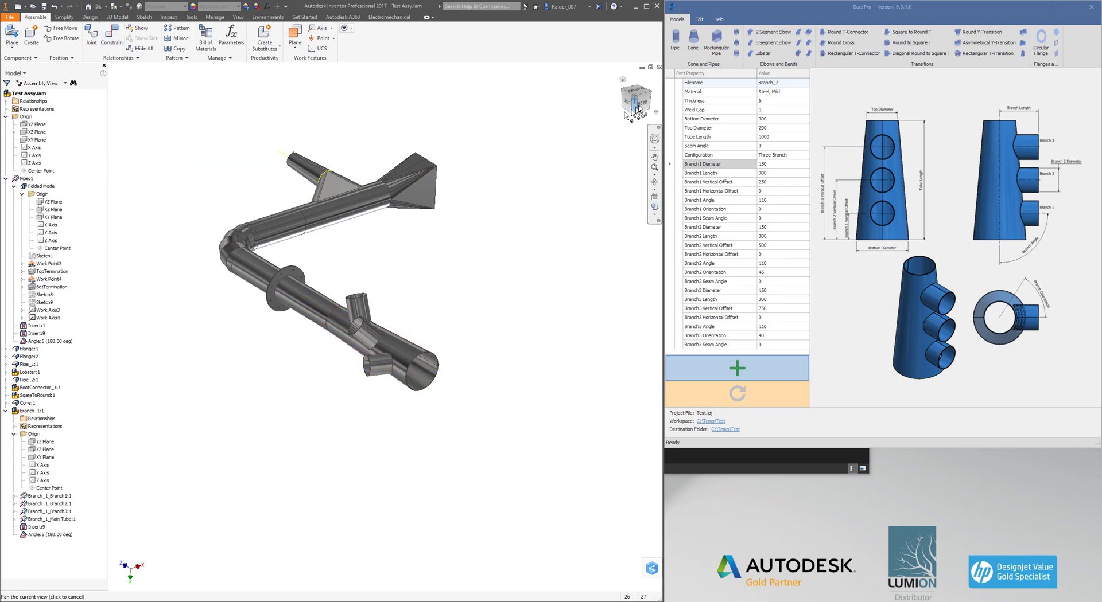
# - Edit the placed branch model in Duct Pro, setting Branch2 and Branch3 Orientation to 0, update it and inspect the branches in Inventor
pyautogui.moveTo(632, 98)
pyautogui.mouseDown()
pyautogui.moveTo(625, 117)
pyautogui.moveTo(646, 94)
pyautogui.moveTo(632, 91)
pyautogui.moveTo(632, 103)
pyautogui.mouseUp()
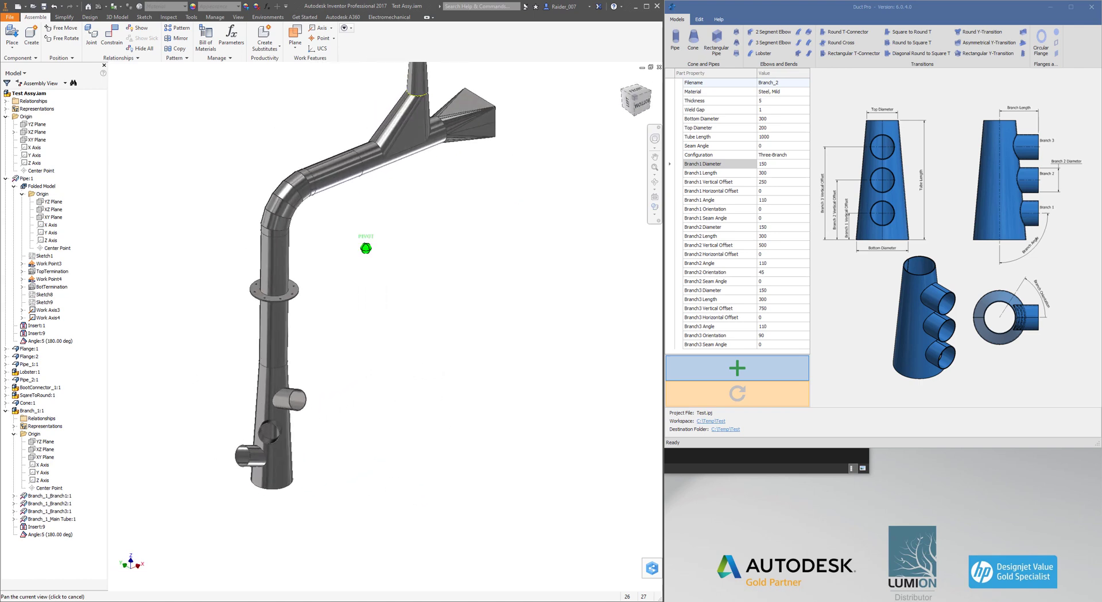
pyautogui.moveTo(393, 410); pyautogui.dragTo(422, 436, button='middle')
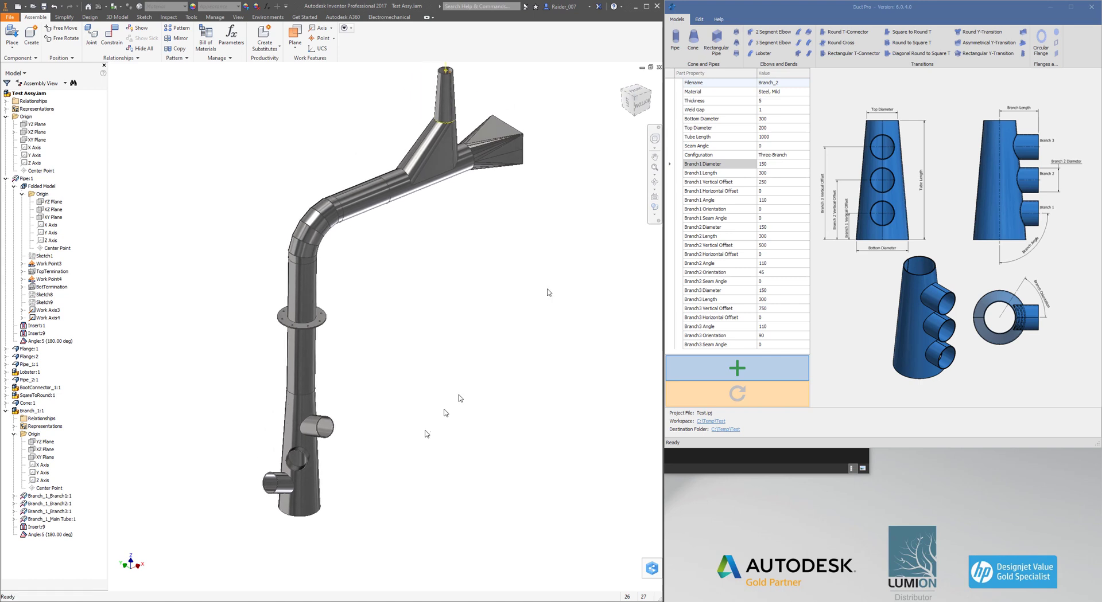
pyautogui.click(698, 19)
pyautogui.click(689, 39)
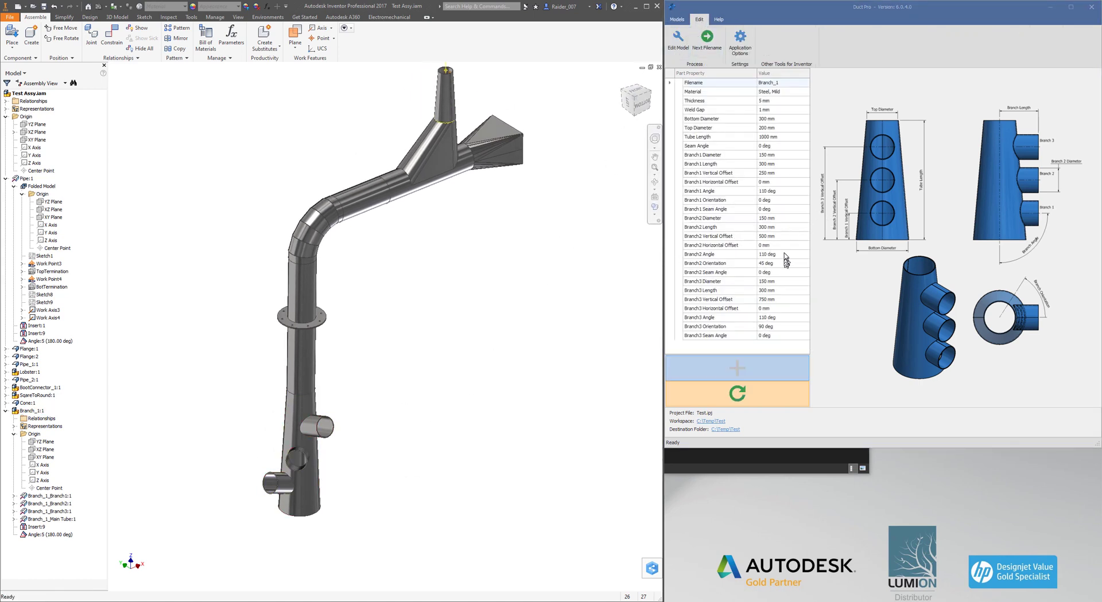
pyautogui.click(783, 263)
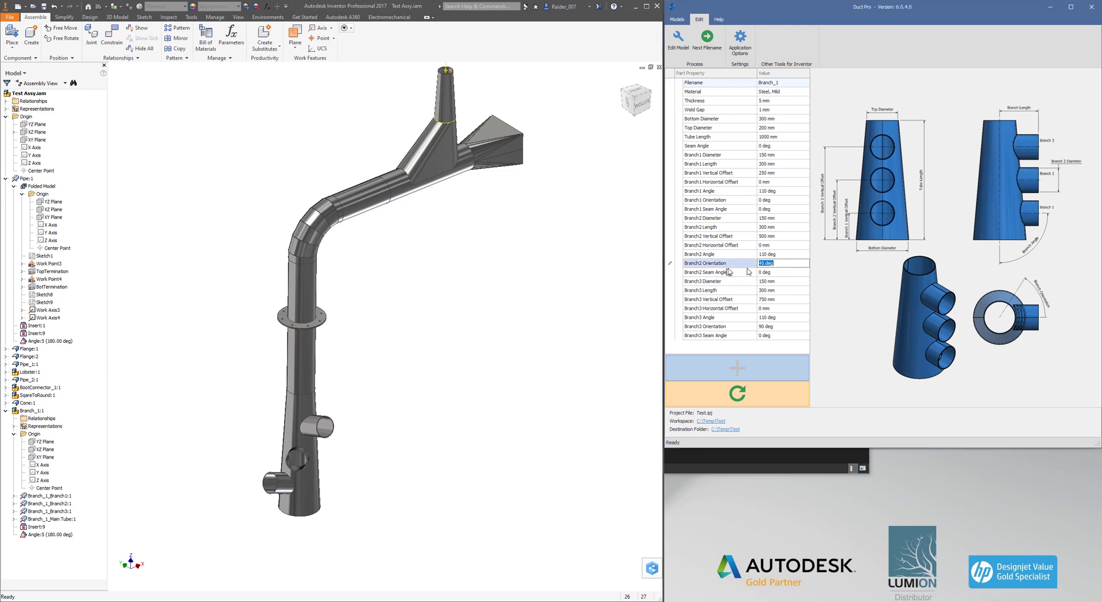
pyautogui.write('0')
pyautogui.click(782, 327)
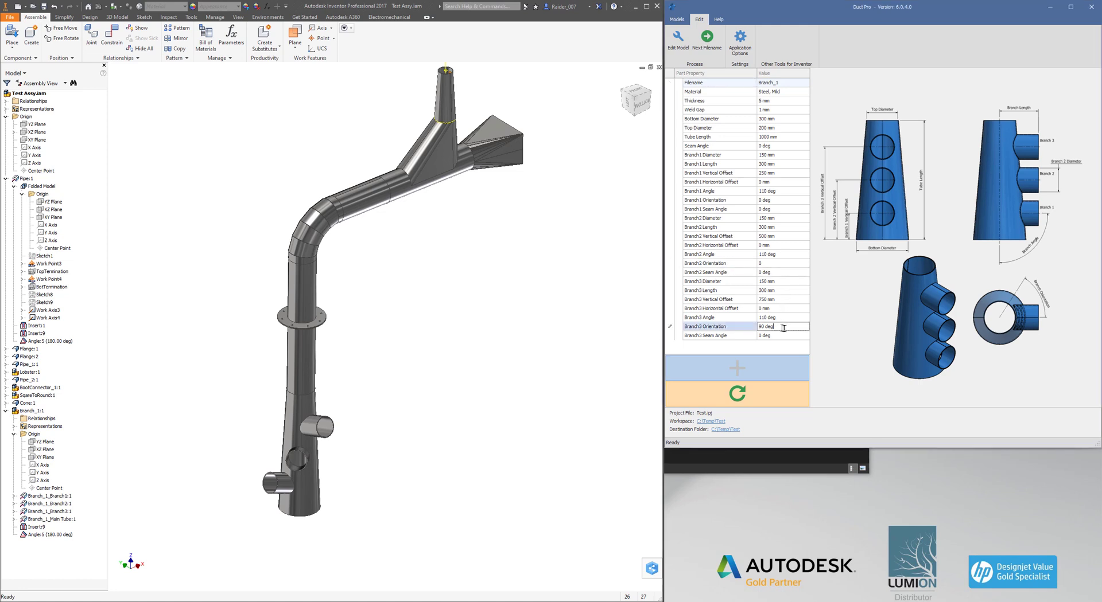
pyautogui.click(738, 398)
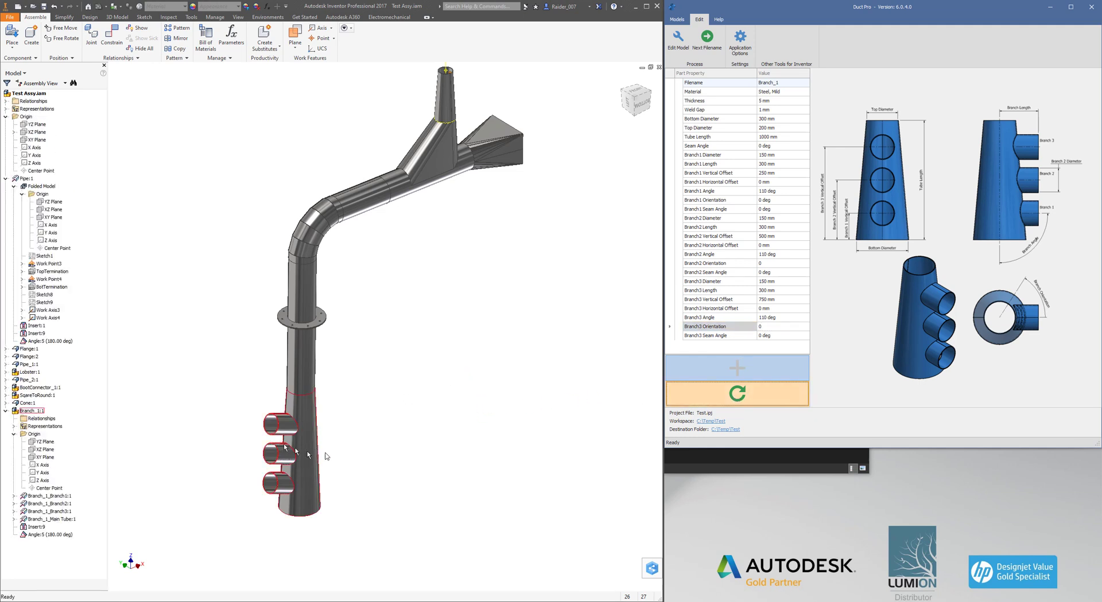
pyautogui.scroll(5, 325, 456)
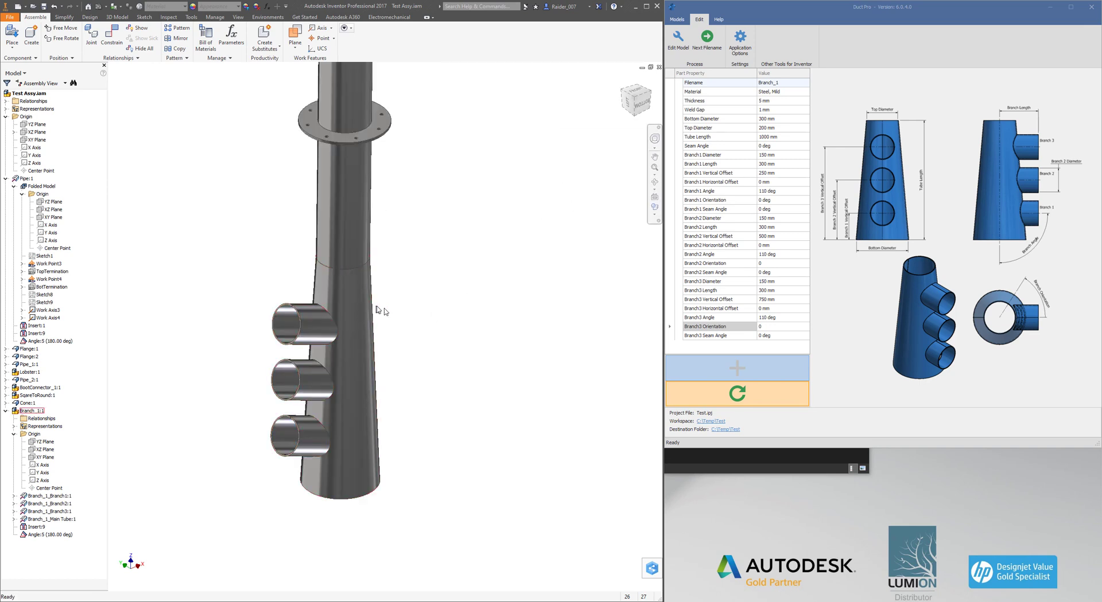
pyautogui.moveTo(350, 317)
pyautogui.mouseDown()
pyautogui.moveTo(343, 327)
pyautogui.moveTo(332, 310)
pyautogui.moveTo(274, 307)
pyautogui.moveTo(300, 239)
pyautogui.moveTo(389, 197)
pyautogui.moveTo(462, 192)
pyautogui.moveTo(474, 213)
pyautogui.moveTo(332, 115)
pyautogui.moveTo(307, 115)
pyautogui.moveTo(218, 184)
pyautogui.moveTo(233, 239)
pyautogui.moveTo(365, 313)
pyautogui.moveTo(375, 344)
pyautogui.moveTo(362, 331)
pyautogui.mouseUp()
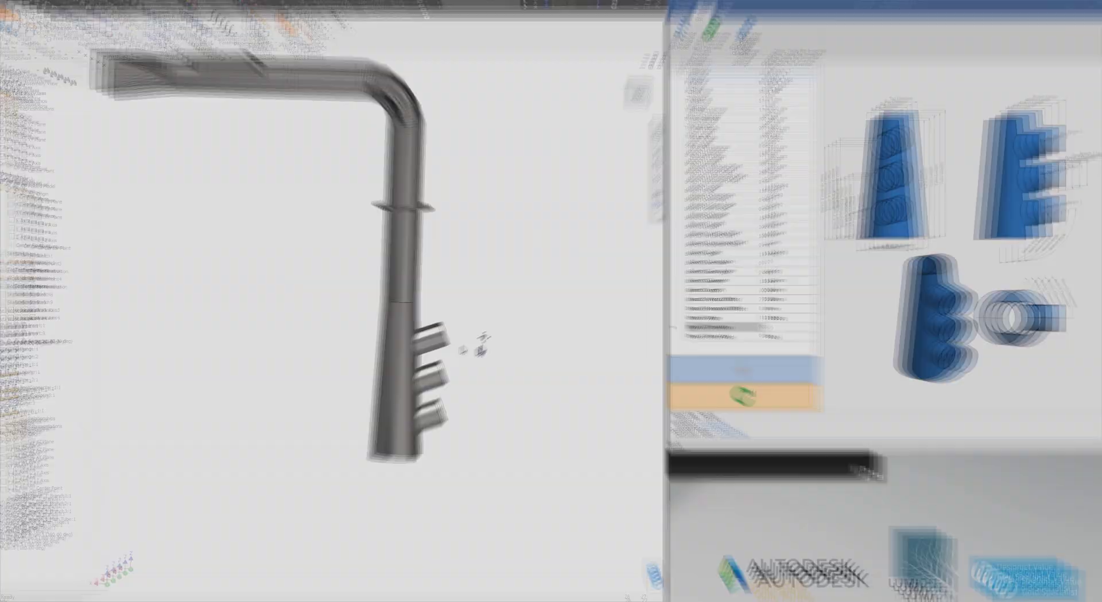